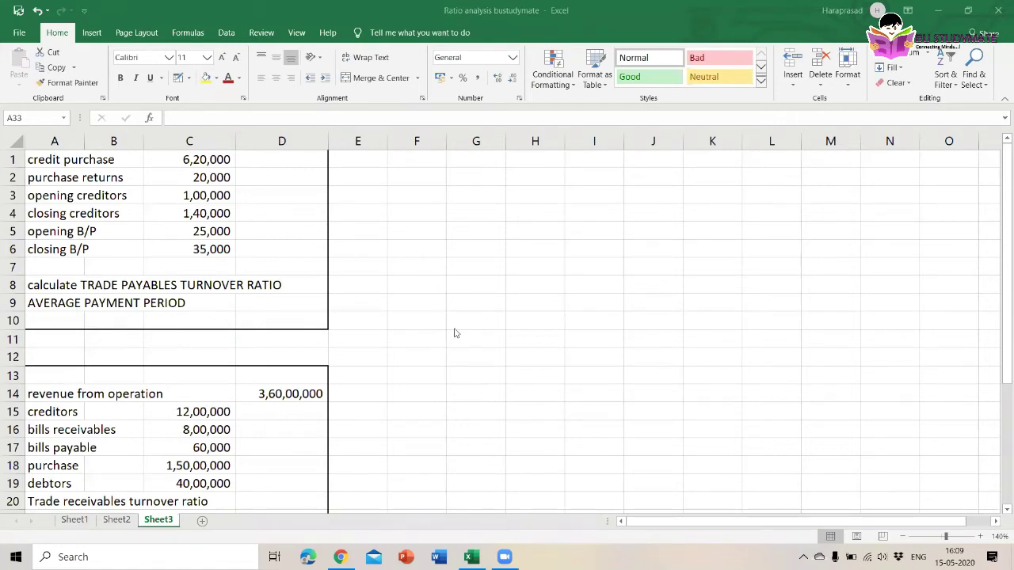
- Enter the label "Trade payable turnover ratio=" in cell E1
{"action": "left_click", "coordinate": [376, 166]}
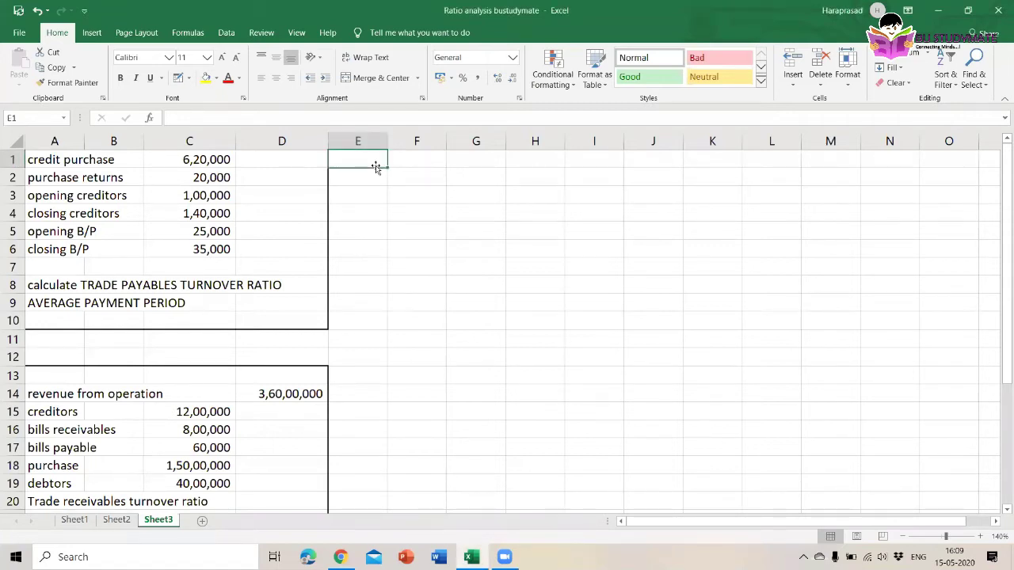
{"action": "type", "text": "t"}
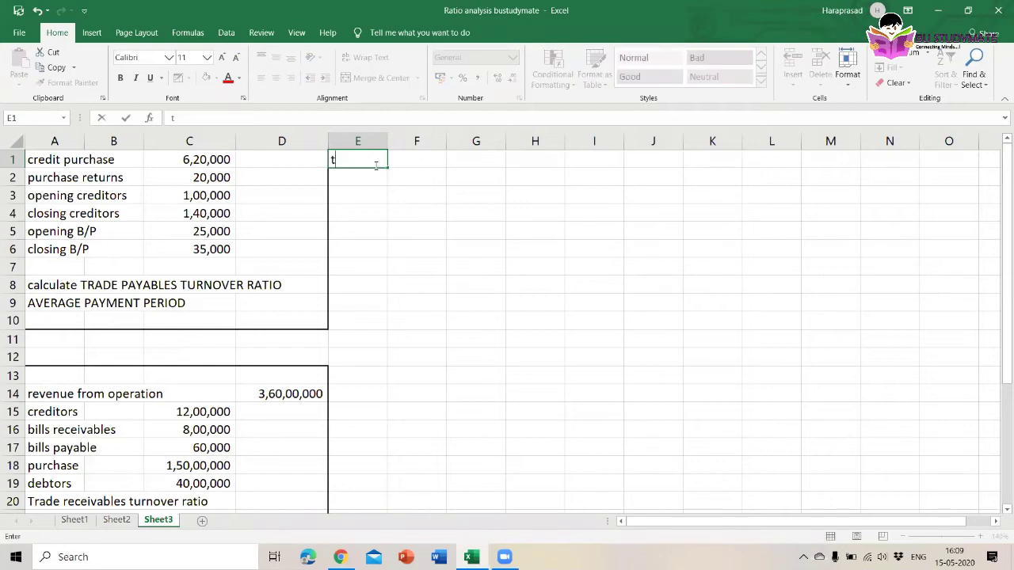
{"action": "key", "text": "BackSpace"}
{"action": "type", "text": "R"}
{"action": "key", "text": "BackSpace"}
{"action": "type", "text": "Trade payable tur"}
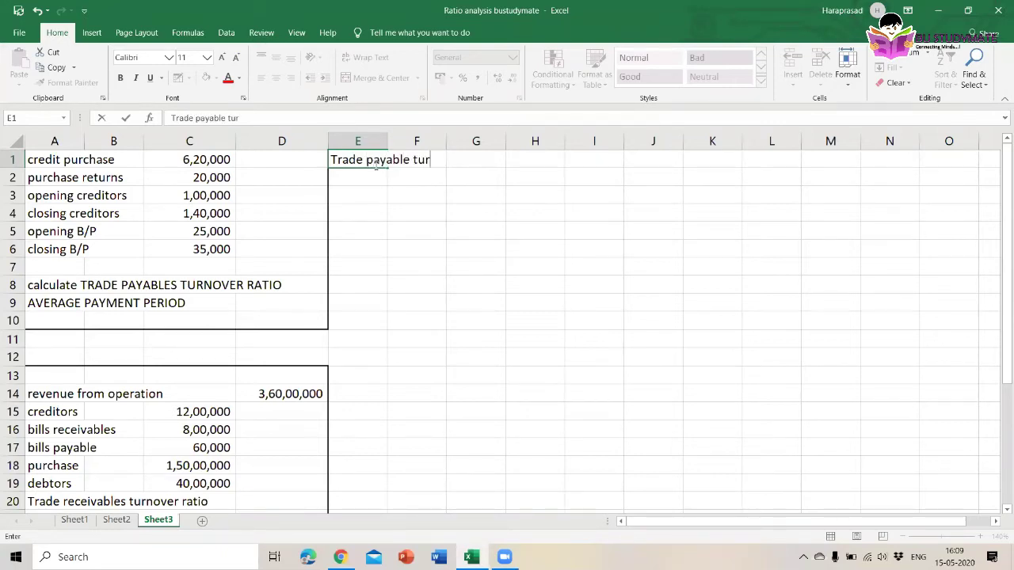
{"action": "type", "text": "nover ratio="}
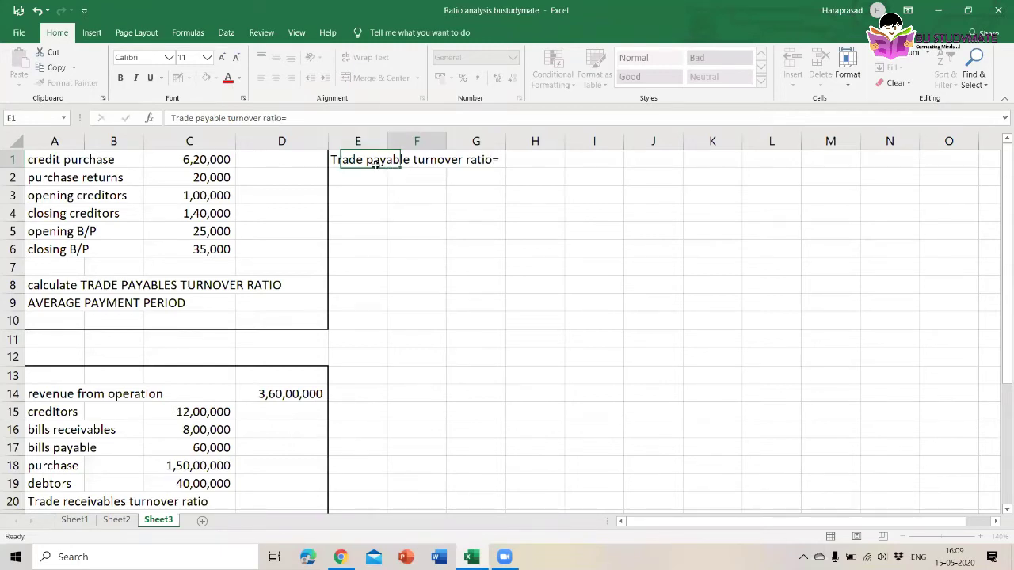
- Write the ratio's formula text "NET CREDIT PURCHASE/AVG. CREDITORS+AVG BILLS PAYABLE" in cell H1
{"action": "key", "text": "Right"}
{"action": "key", "text": "Right"}
{"action": "key", "text": "Right"}
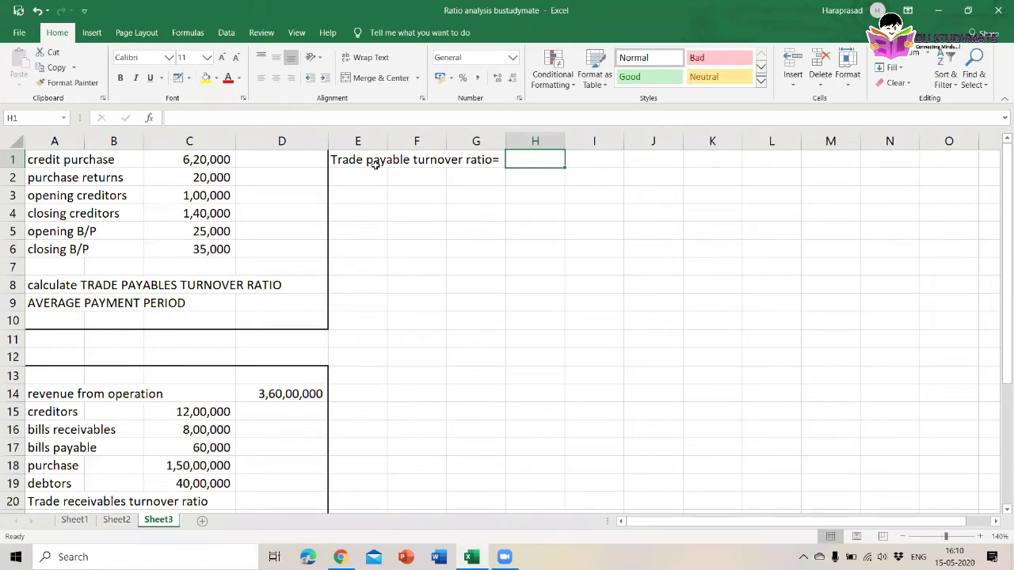
{"action": "type", "text": "NET C"}
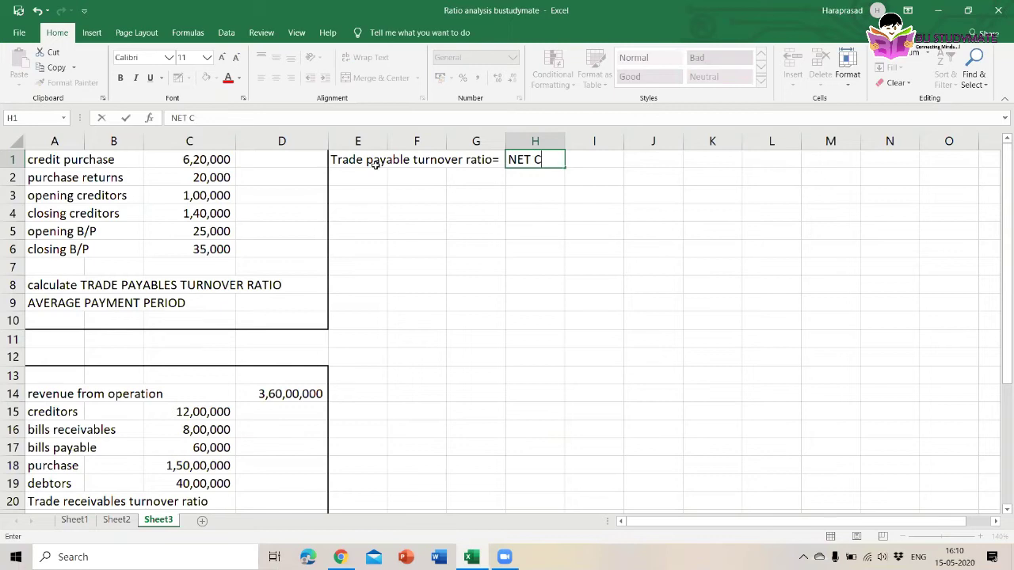
{"action": "type", "text": "REDIT PURCHASE"}
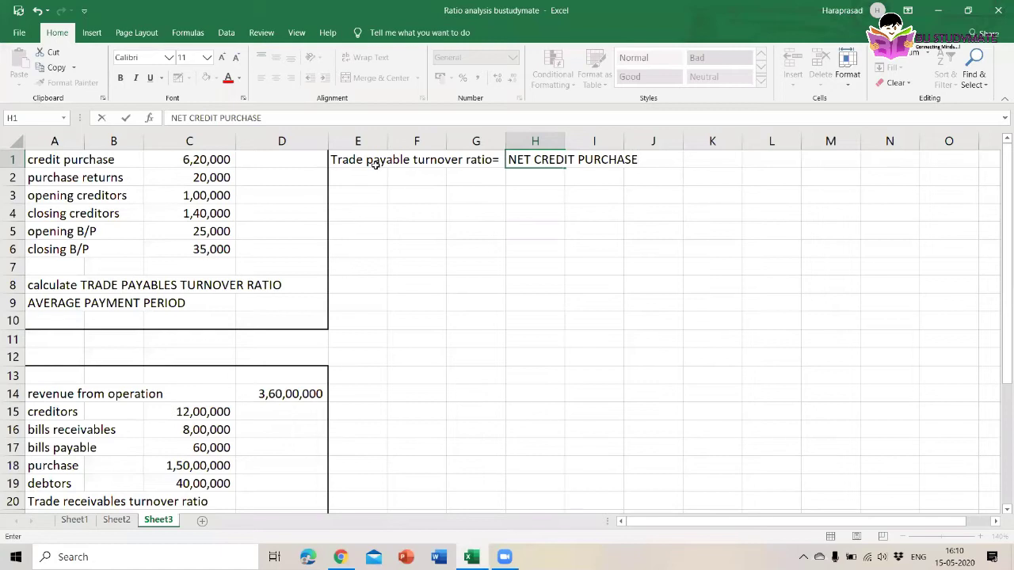
{"action": "type", "text": "/AVG. CREDITORS"}
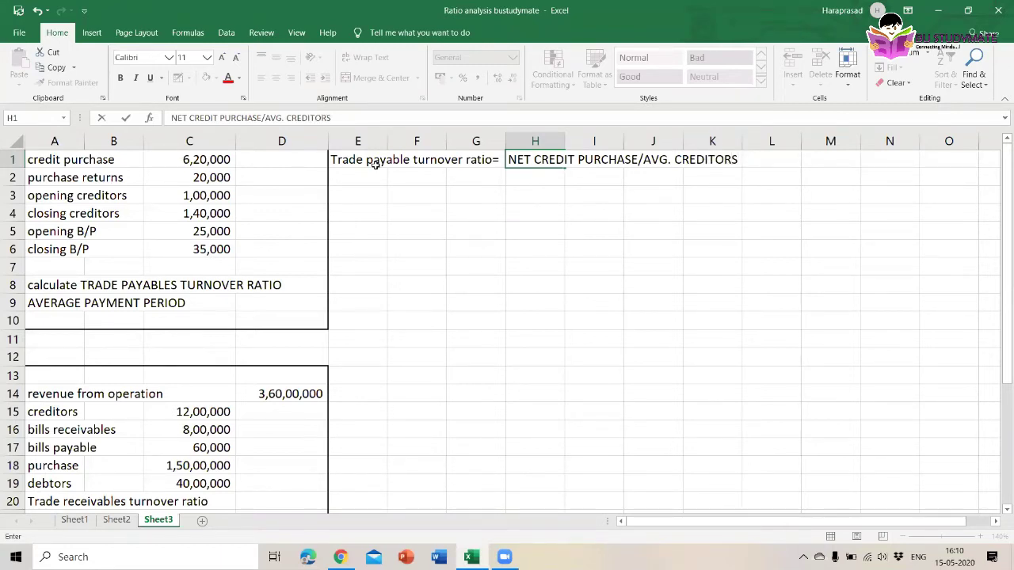
{"action": "type", "text": "+ABG"}
{"action": "key", "text": "BackSpace"}
{"action": "key", "text": "BackSpace"}
{"action": "type", "text": "VG BILLS PAYABLE"}
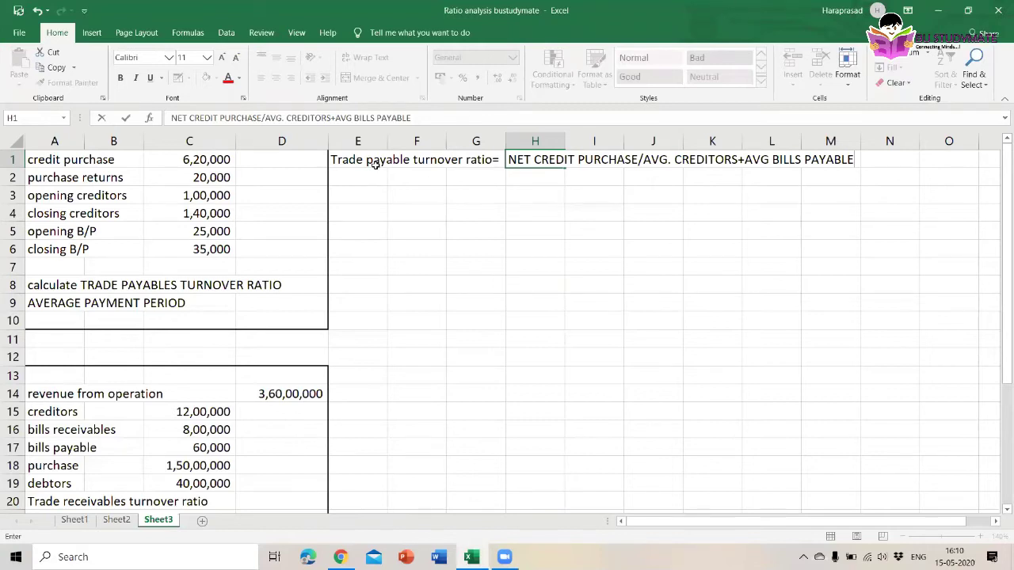
{"action": "key", "text": "Return"}
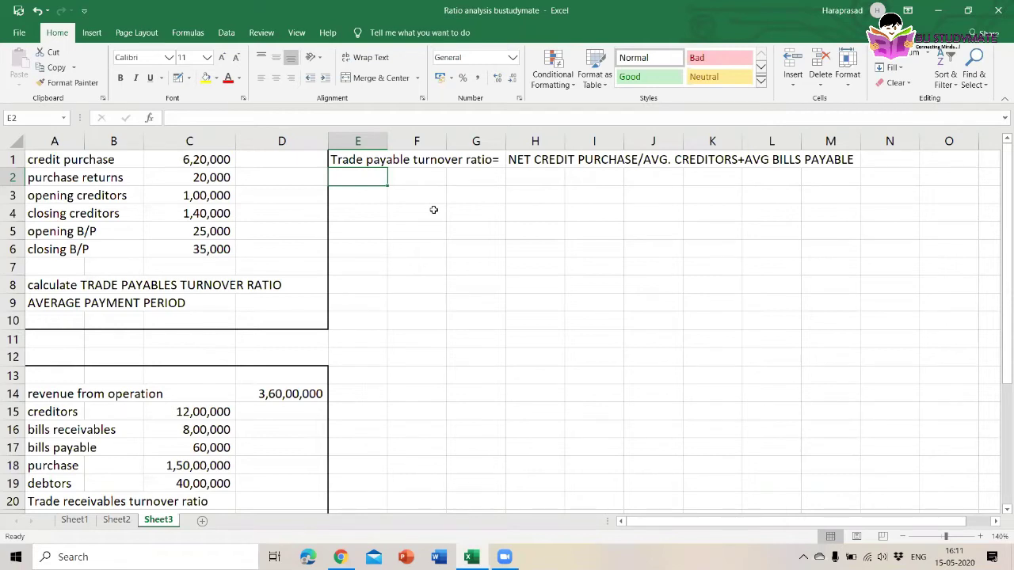
- Enter the label "Avg. payment period=" in cell E2
{"action": "type", "text": "Avg. p"}
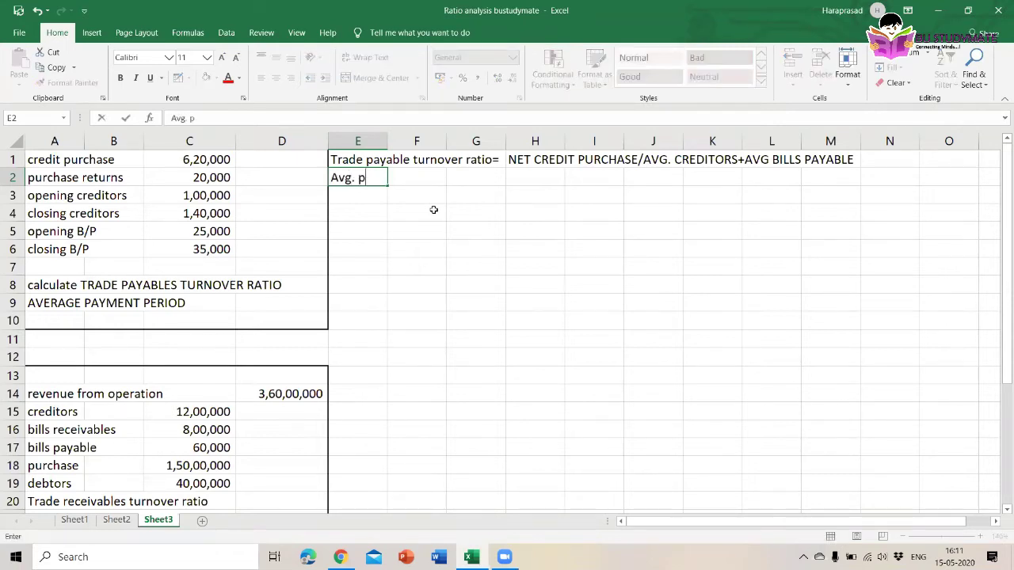
{"action": "type", "text": "ayment period"}
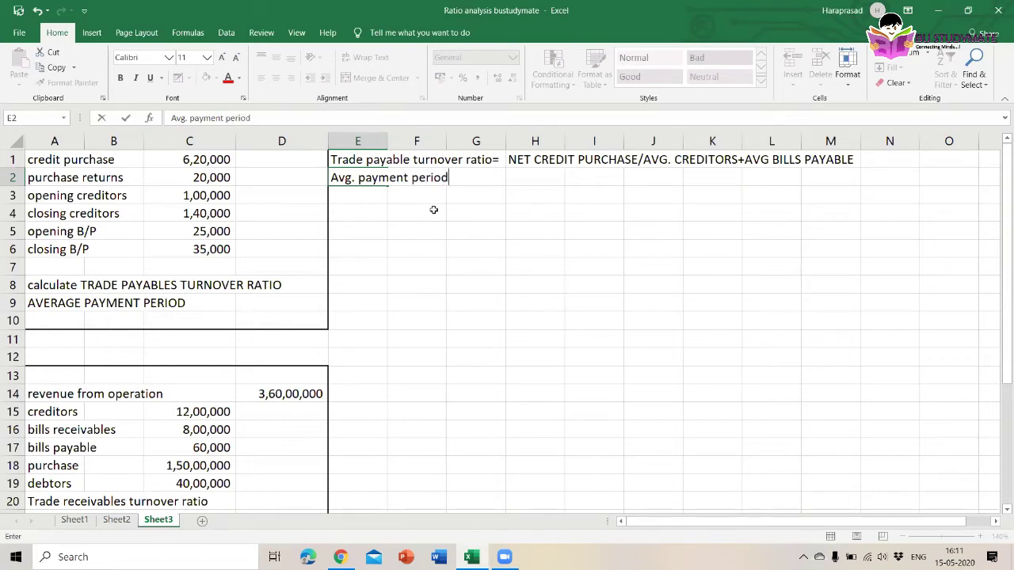
{"action": "type", "text": "="}
- Write the payment period's formula text "365days/ trade payable turnover ratio" in cell H2
{"action": "key", "text": "Tab"}
{"action": "key", "text": "Tab"}
{"action": "key", "text": "Tab"}
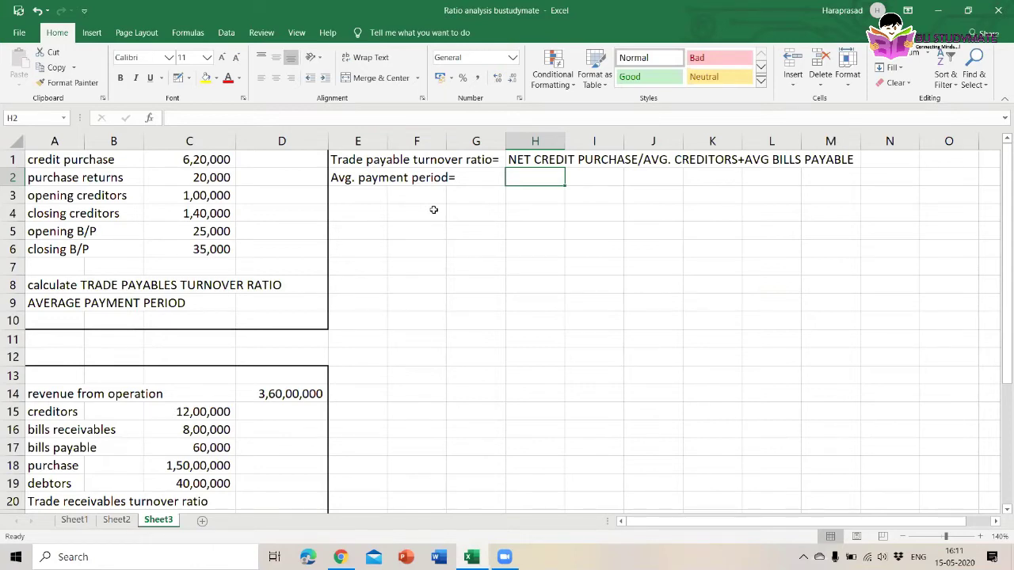
{"action": "type", "text": "365days"}
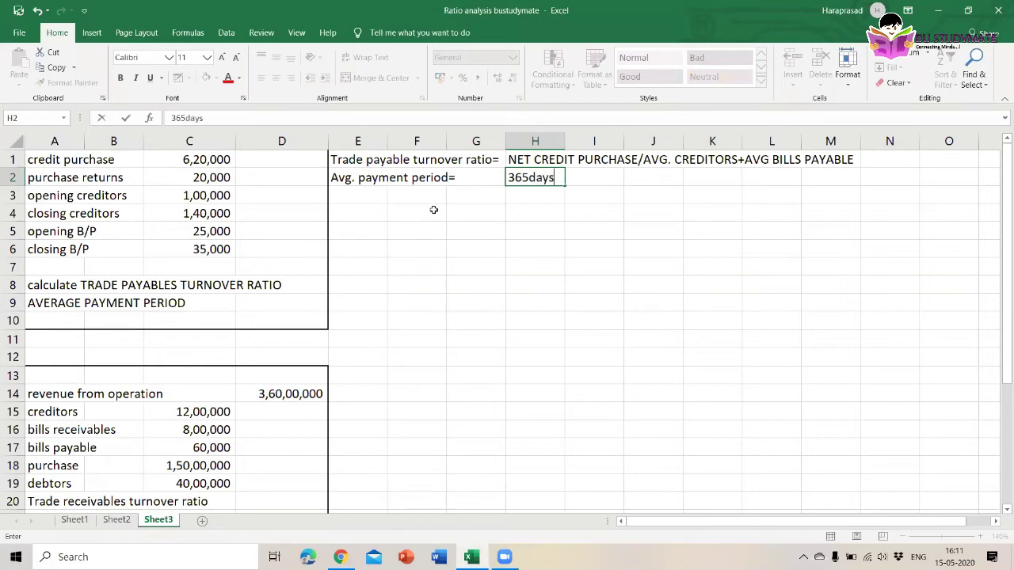
{"action": "type", "text": "/ trade payable"}
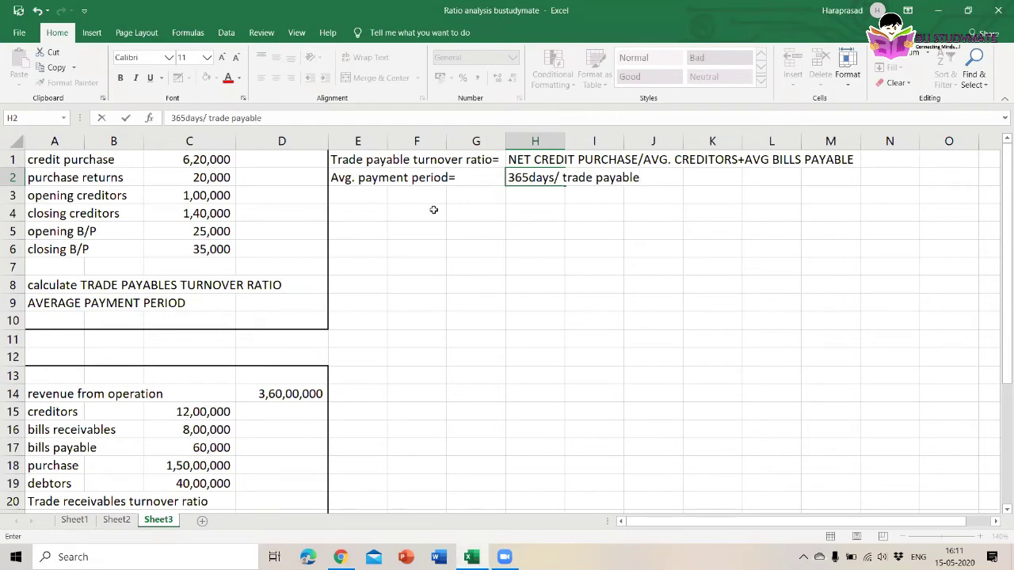
{"action": "type", "text": " turnover ratio"}
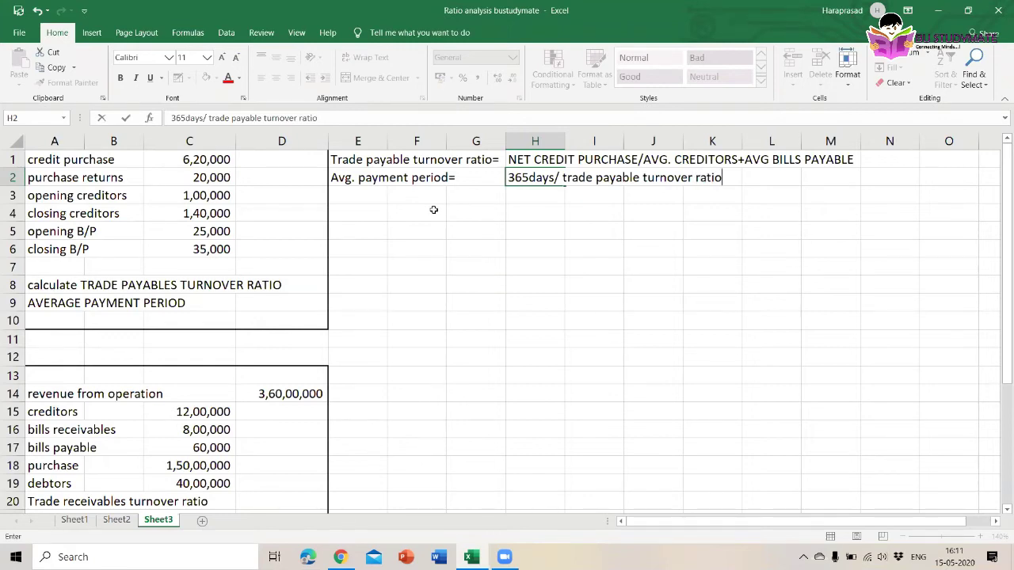
{"action": "key", "text": "Return"}
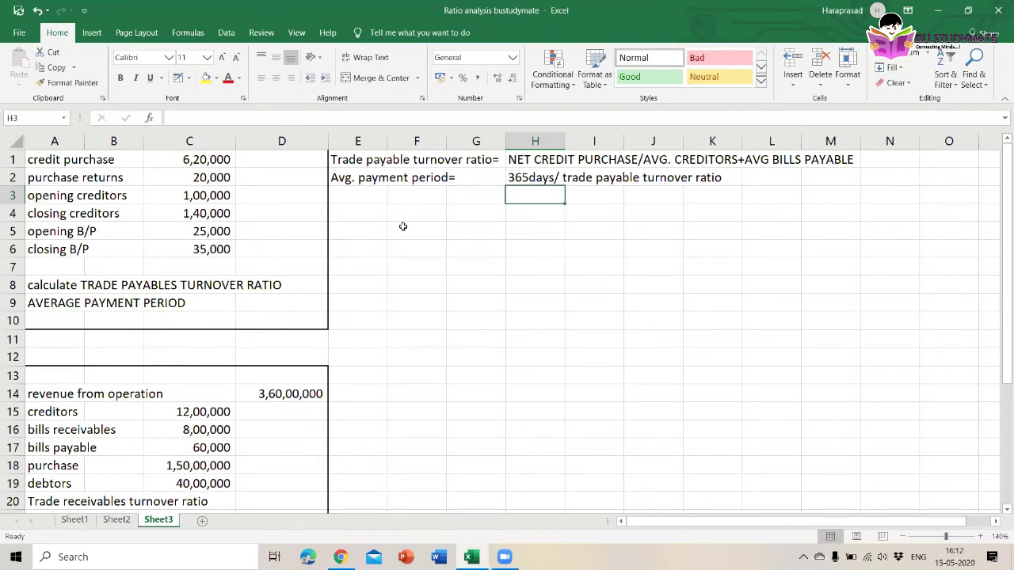
- Enter the label "net credit purchase=" in cell E4
{"action": "left_click", "coordinate": [353, 214]}
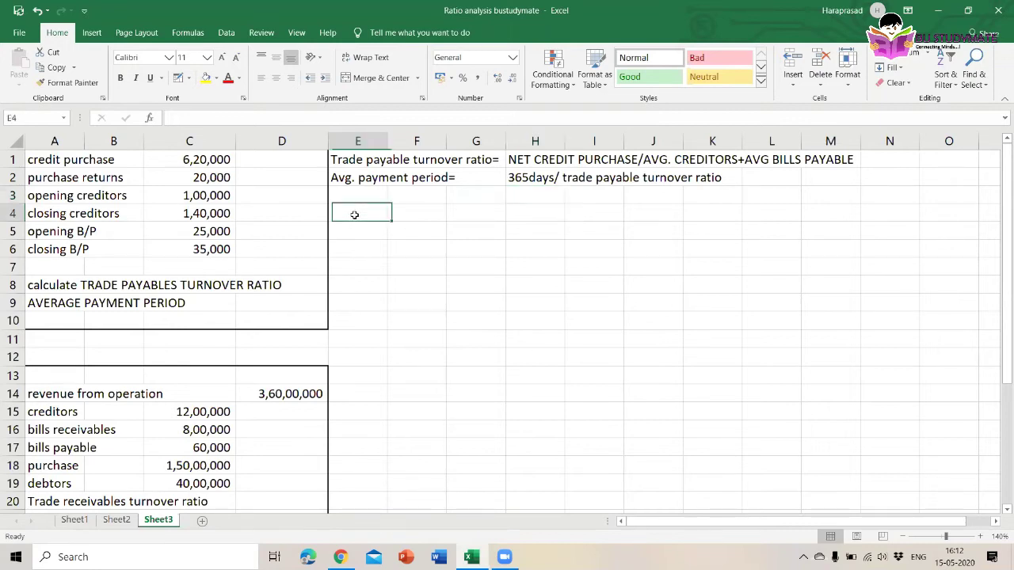
{"action": "type", "text": "n"}
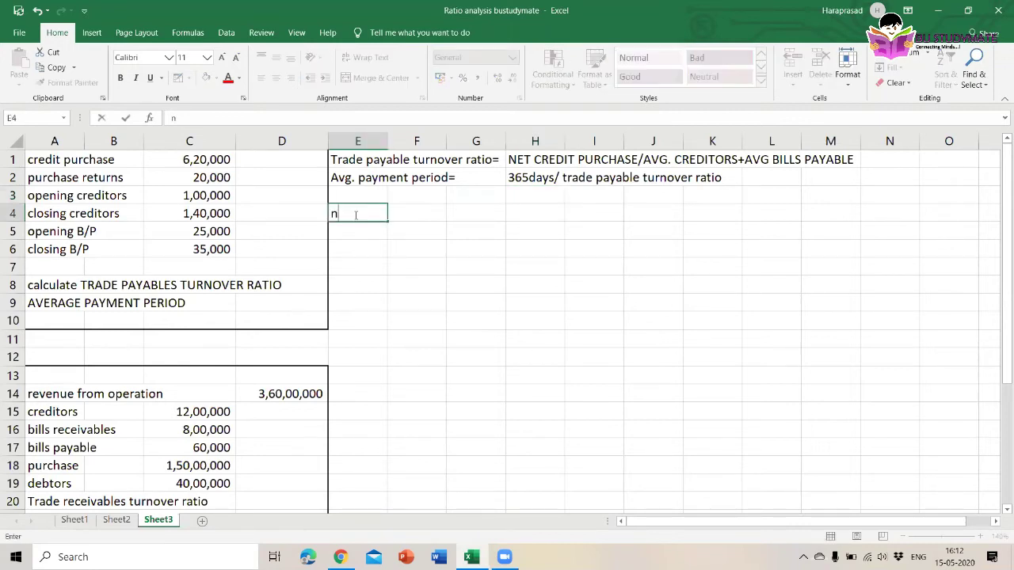
{"action": "type", "text": "et credit pur"}
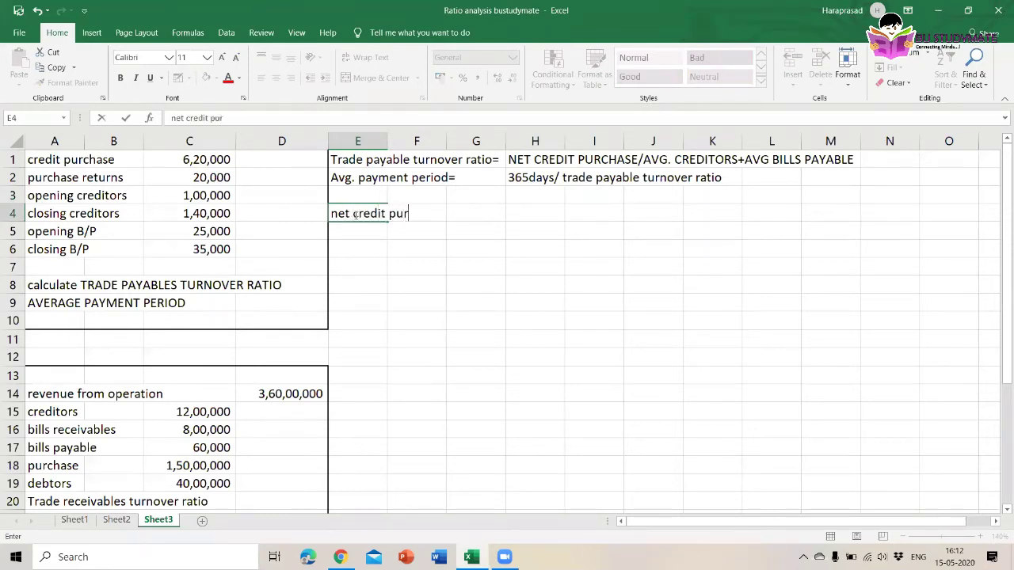
{"action": "type", "text": "chase="}
{"action": "key", "text": "Right"}
{"action": "key", "text": "Right"}
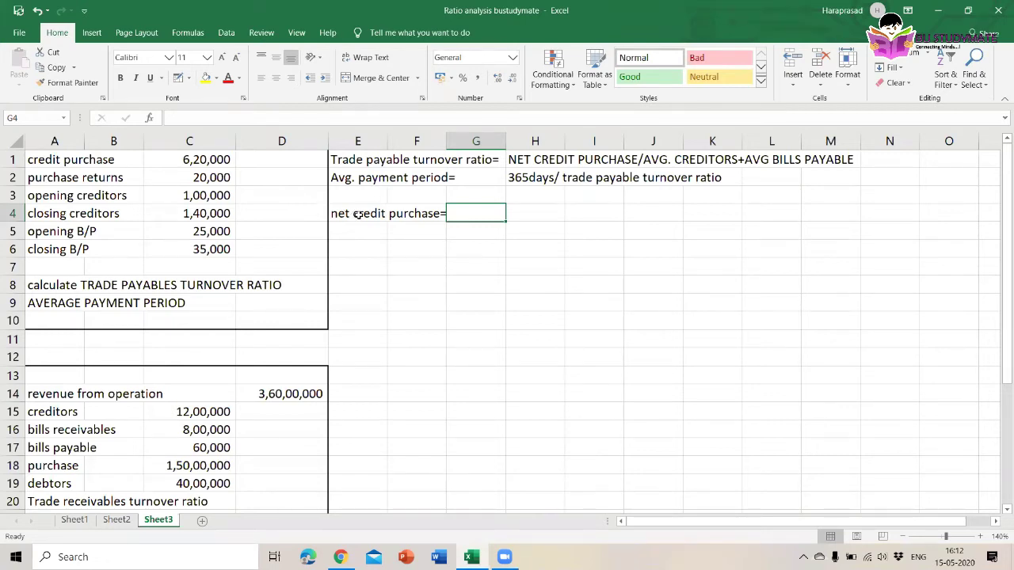
- Enter a formula in G4 that references the credit purchase amount in C1
{"action": "type", "text": "="}
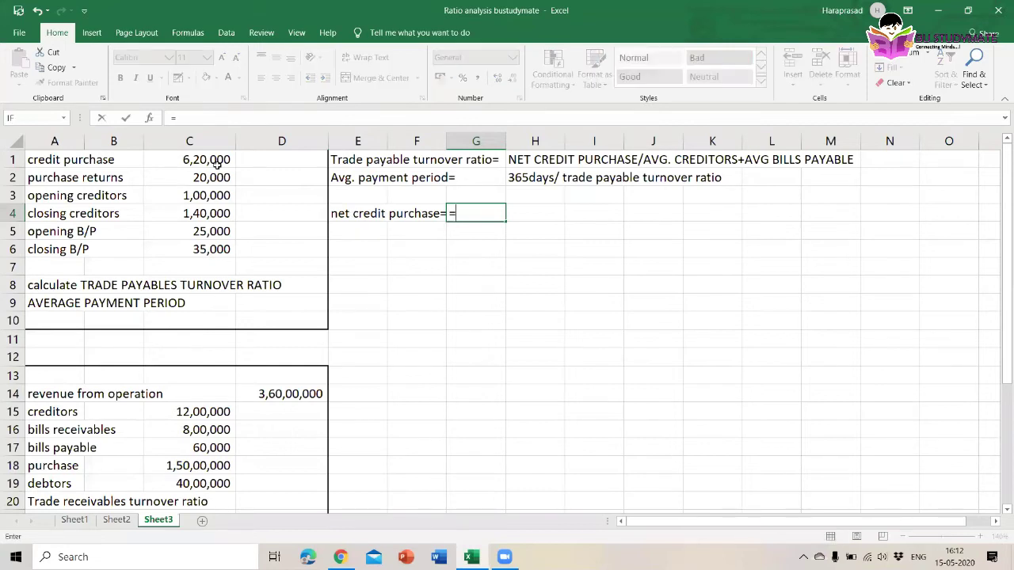
{"action": "left_click", "coordinate": [212, 160]}
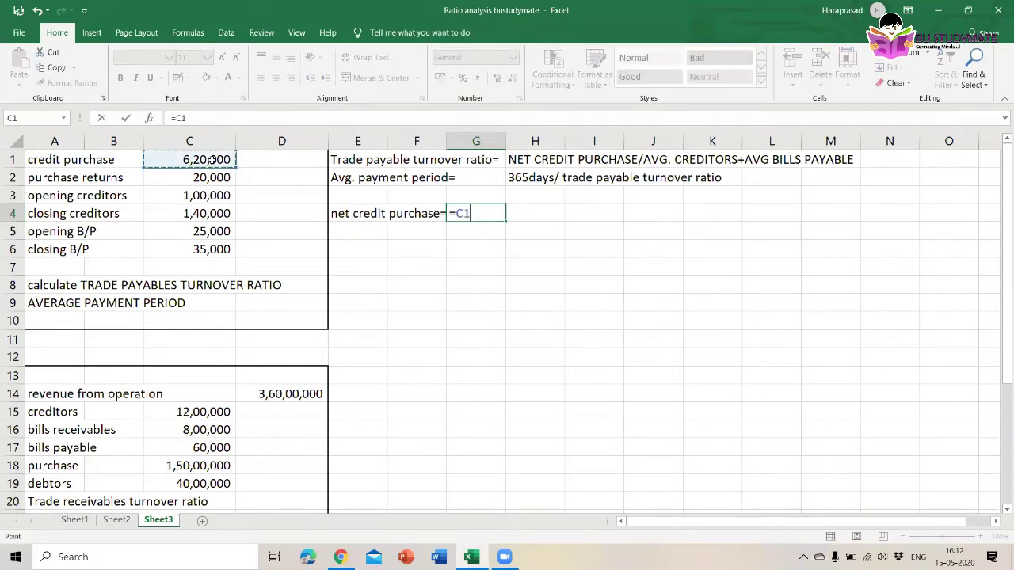
{"action": "key", "text": "Return"}
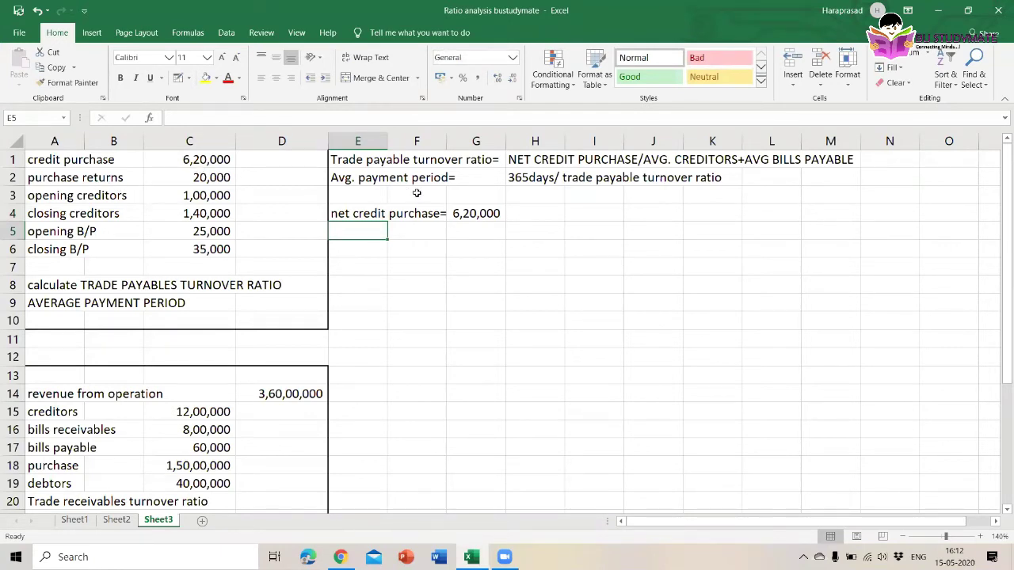
{"action": "left_click", "coordinate": [521, 214]}
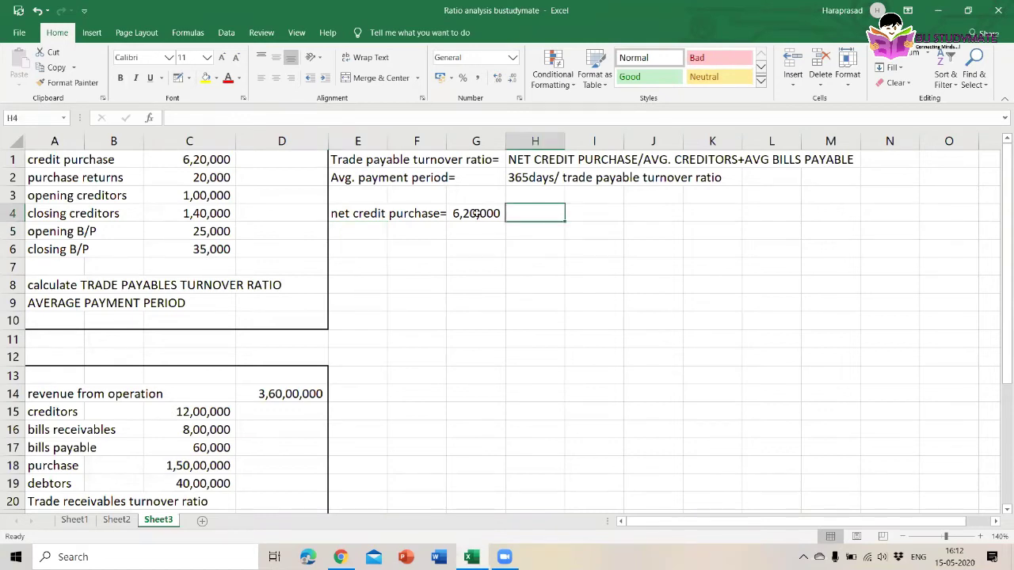
{"action": "left_click", "coordinate": [476, 213]}
{"action": "key", "text": "Delete"}
{"action": "type", "text": "620"}
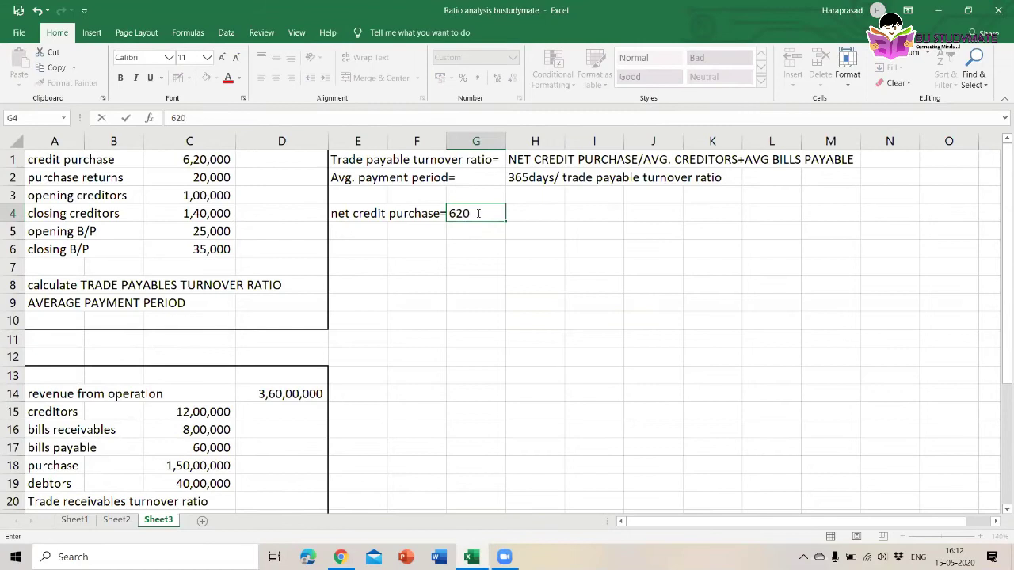
{"action": "type", "text": "000-20000"}
{"action": "key", "text": "Return"}
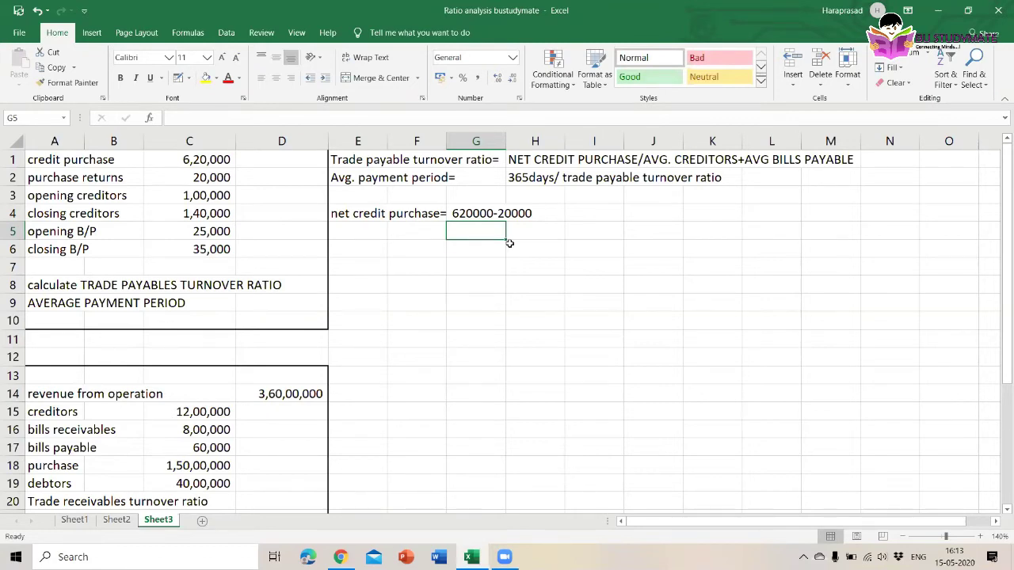
- Enter the net credit purchase amount 600000 in cell I4
{"action": "key", "text": "Right"}
{"action": "key", "text": "Right"}
{"action": "key", "text": "Up"}
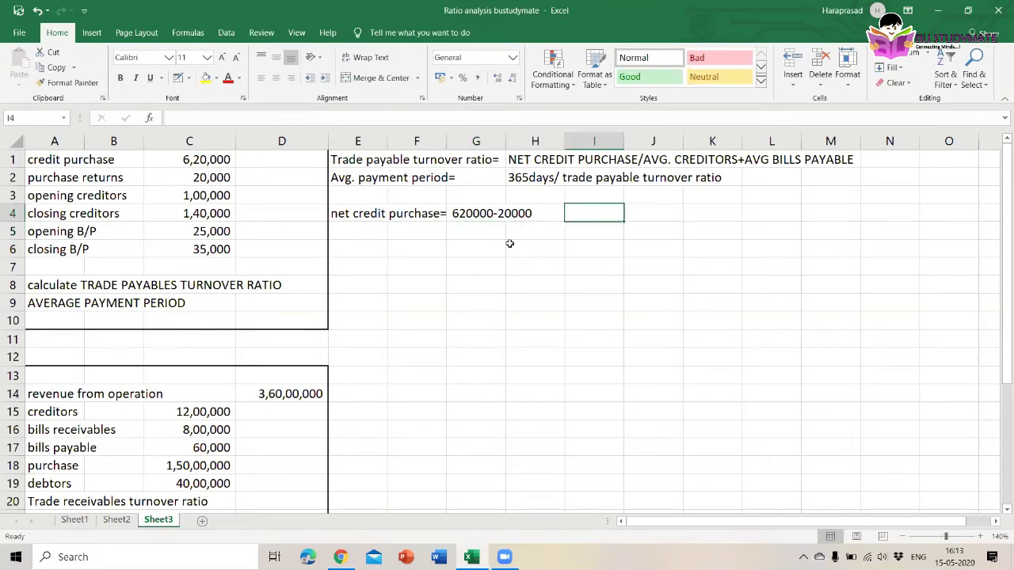
{"action": "type", "text": "6000"}
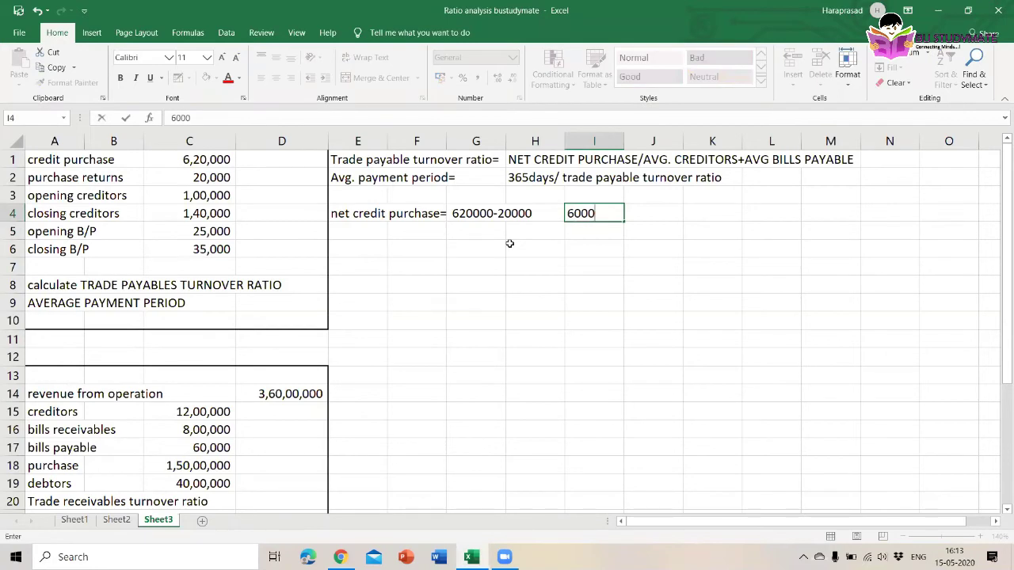
{"action": "type", "text": "00"}
{"action": "key", "text": "Return"}
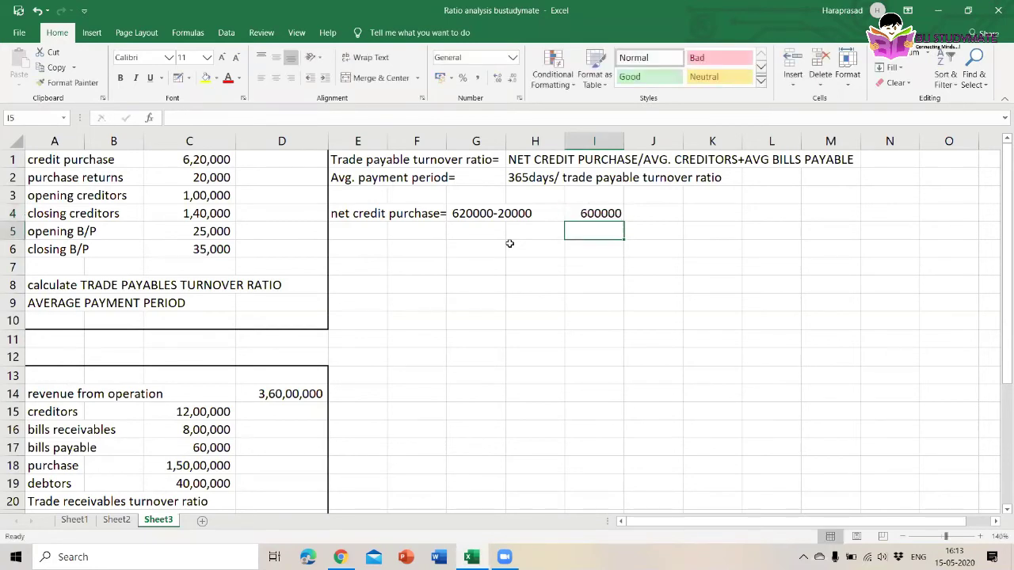
- Enter the label "Avg. crs & b/p =" in cell E5
{"action": "left_click", "coordinate": [363, 241]}
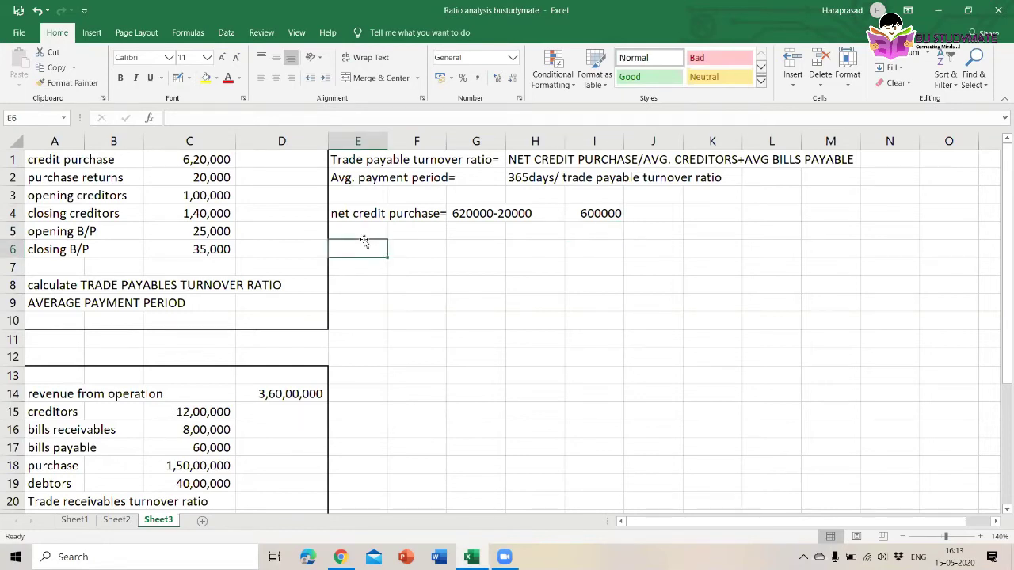
{"action": "key", "text": "Up"}
{"action": "type", "text": "A"}
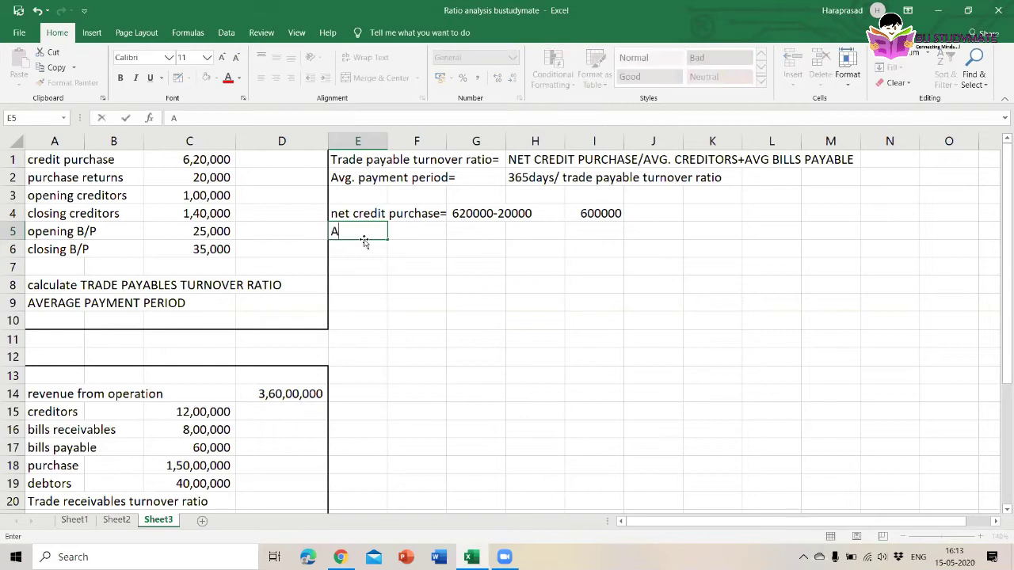
{"action": "type", "text": "vg"}
{"action": "type", "text": ". crs"}
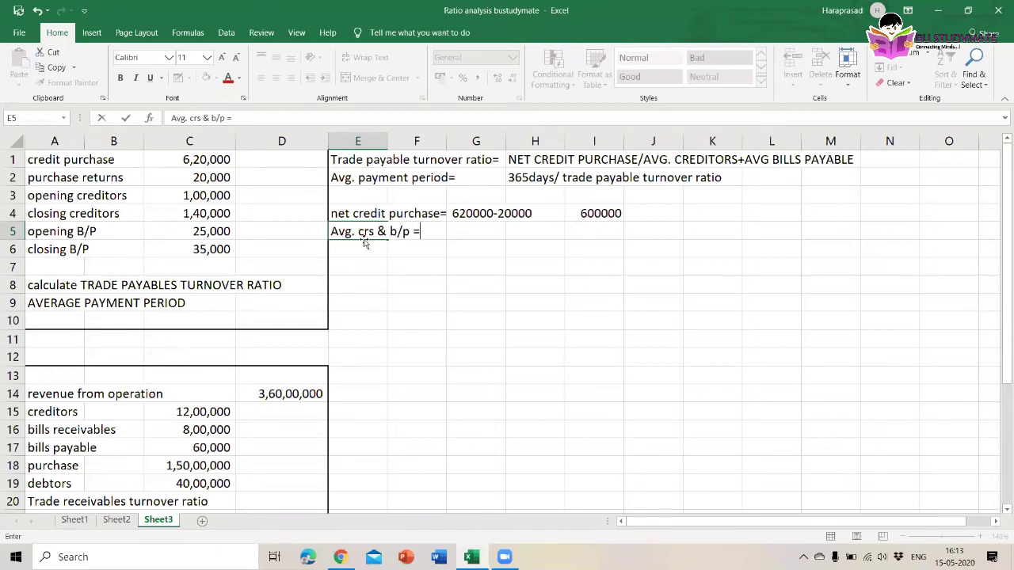
- Enter the average creditors and bills payable working "100000+140000+25000+35000/2" in cell G5
{"action": "key", "text": "Tab"}
{"action": "key", "text": "Tab"}
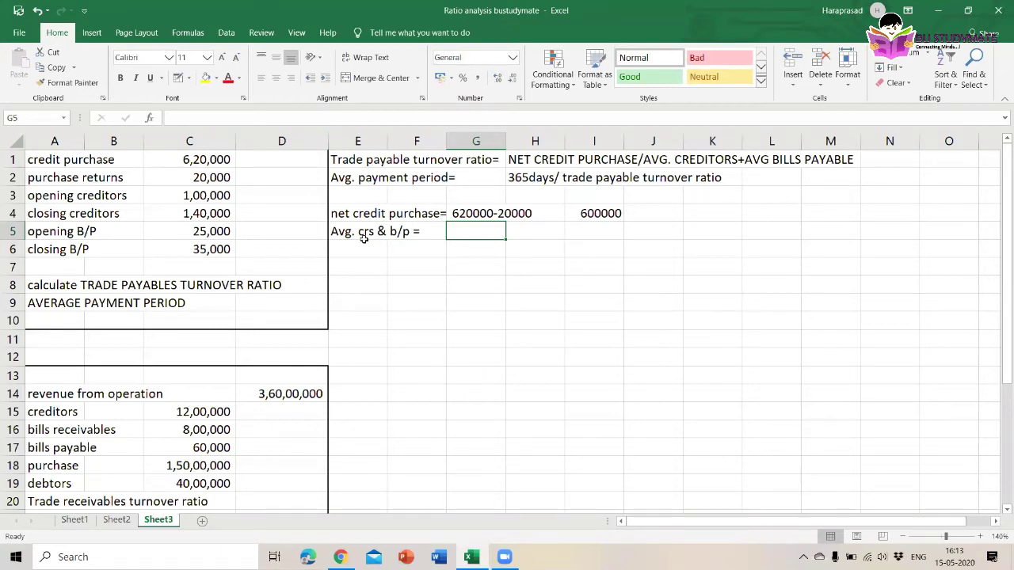
{"action": "type", "text": "1000"}
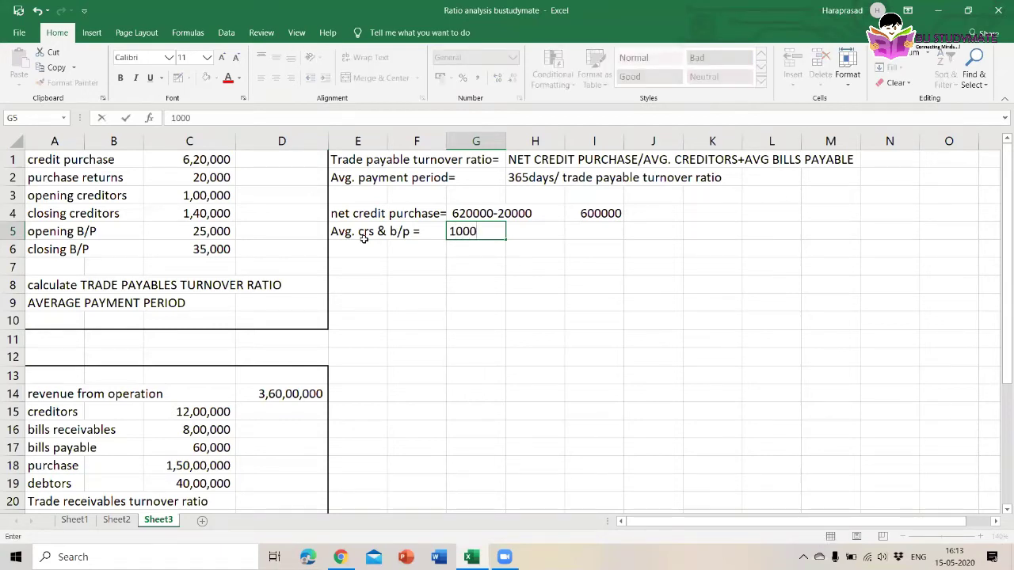
{"action": "type", "text": "00+140000"}
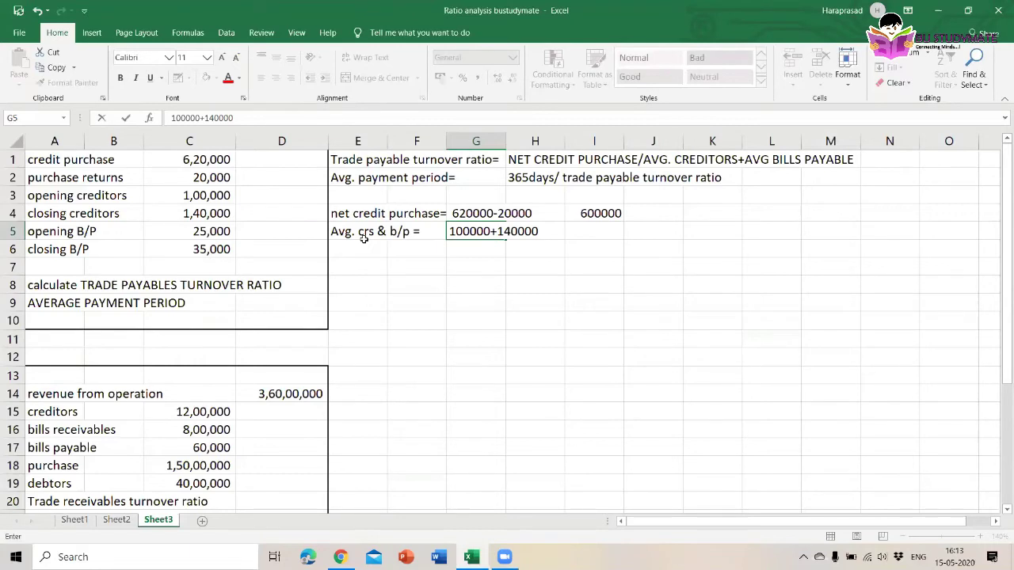
{"action": "type", "text": "+"}
{"action": "type", "text": "25000+3500"}
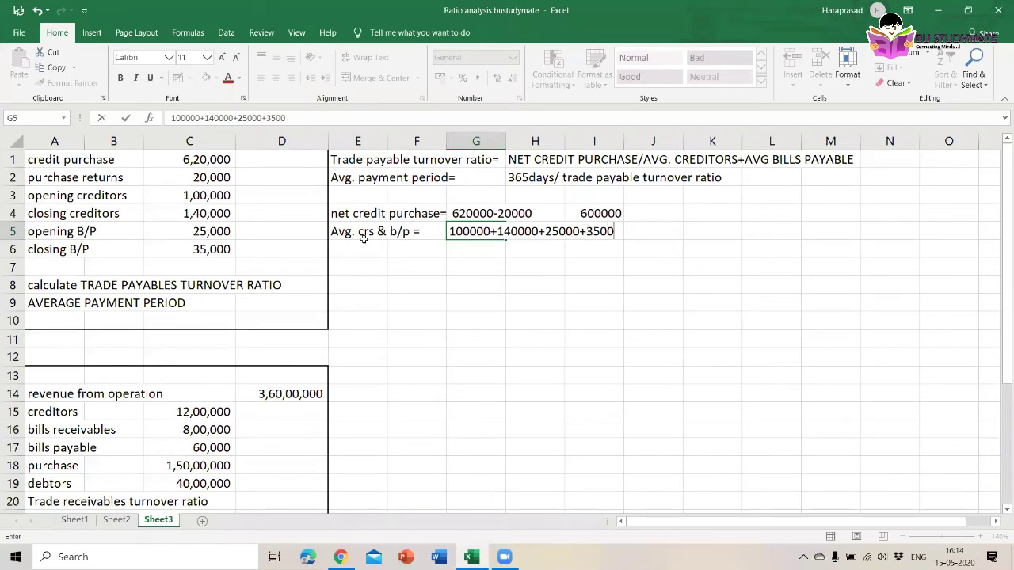
{"action": "type", "text": "0/2"}
{"action": "key", "text": "Return"}
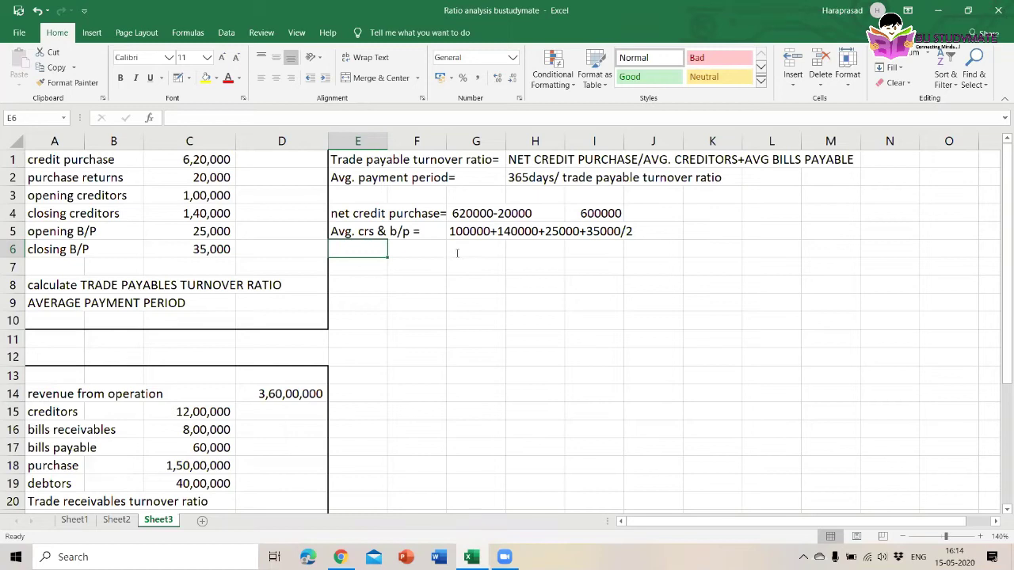
{"action": "left_click", "coordinate": [457, 253]}
{"action": "type", "text": "=avg"}
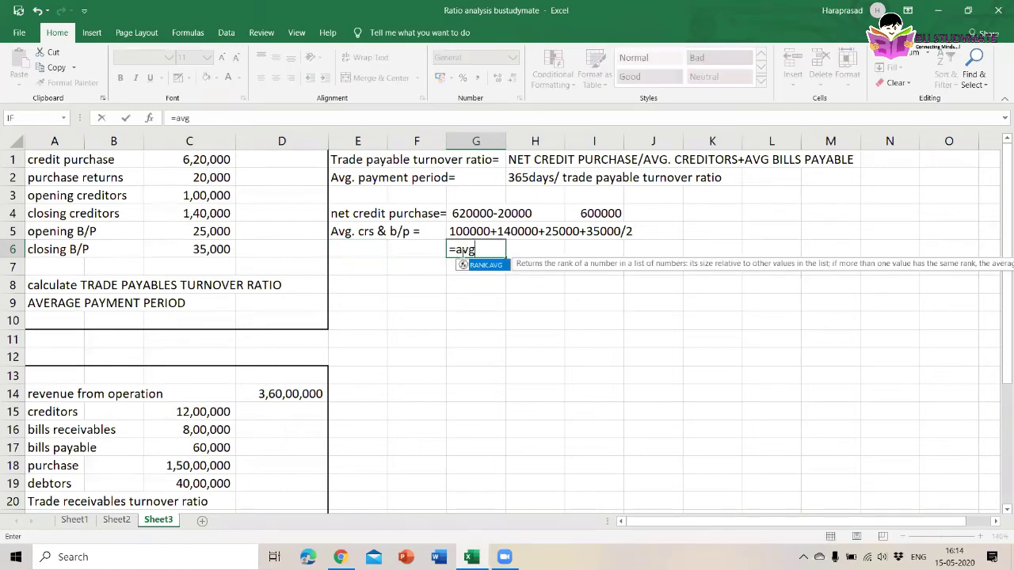
{"action": "key", "text": "Tab"}
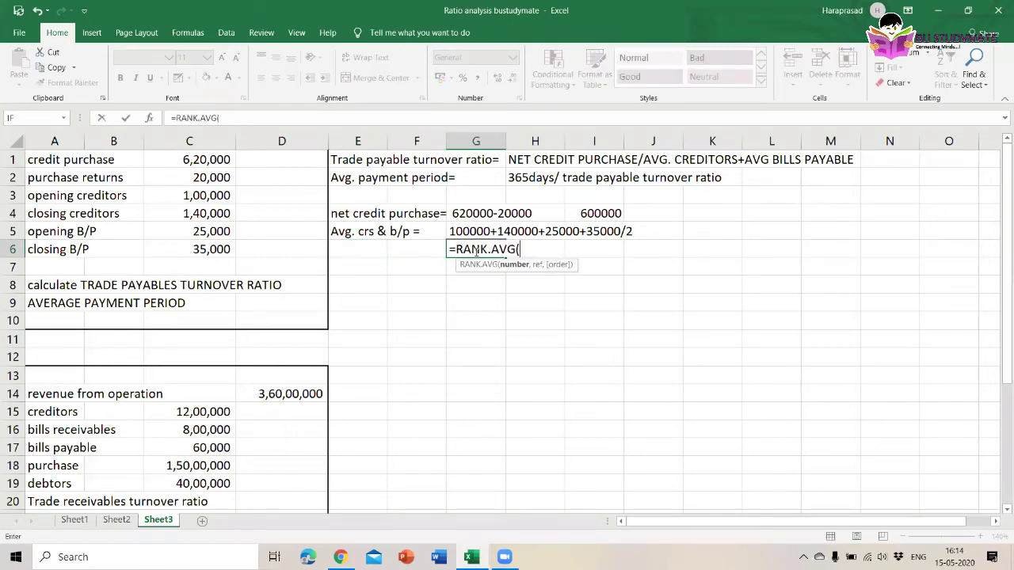
{"action": "key", "text": "BackSpace"}
{"action": "key", "text": "BackSpace"}
{"action": "key", "text": "BackSpace"}
{"action": "key", "text": "BackSpace"}
{"action": "key", "text": "BackSpace"}
{"action": "key", "text": "BackSpace"}
{"action": "key", "text": "BackSpace"}
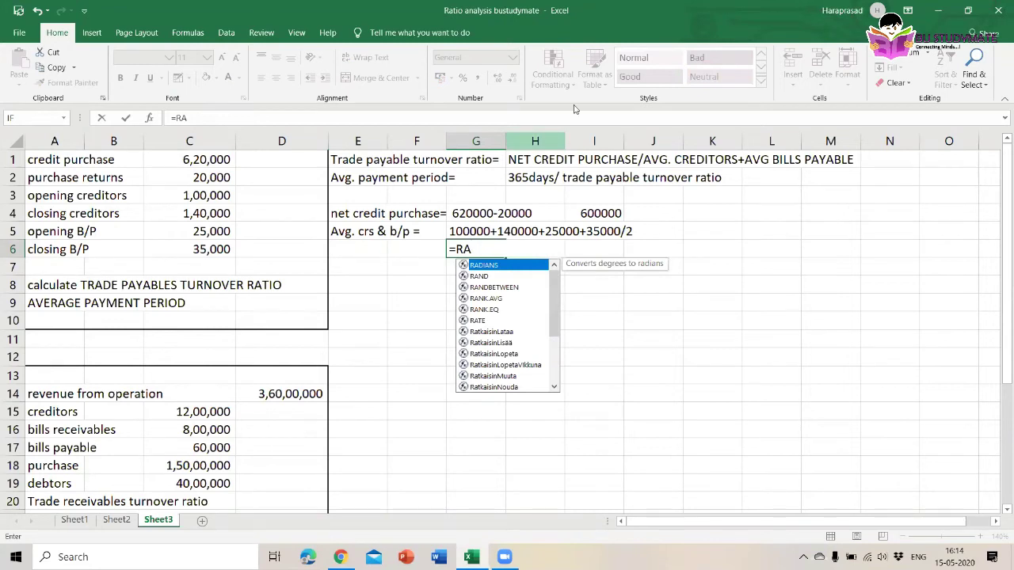
{"action": "key", "text": "Escape"}
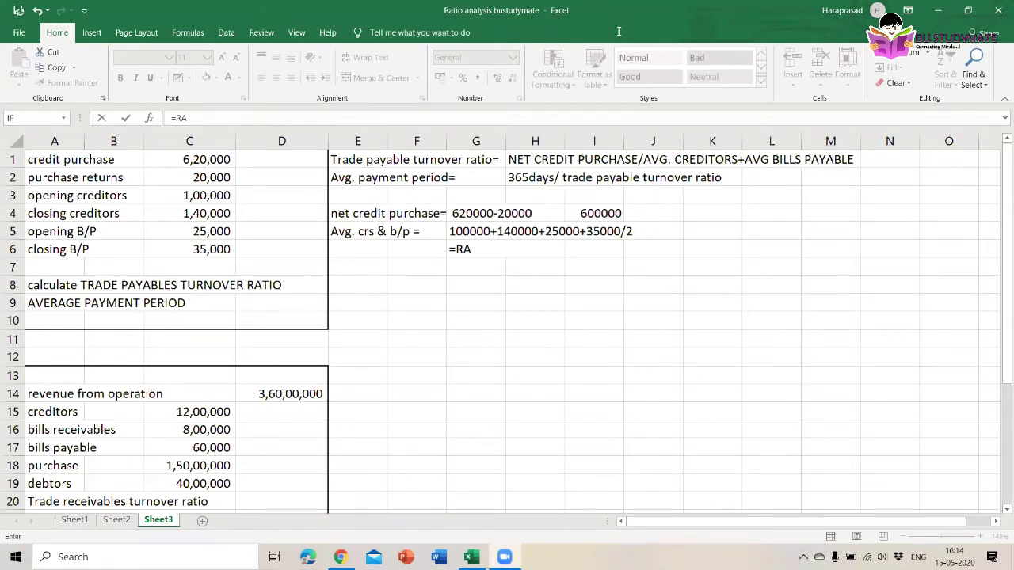
{"action": "key", "text": "BackSpace"}
{"action": "key", "text": "BackSpace"}
- Enter a formula in G6 that uses AVERAGE on the opening and closing creditors and B/P amounts in C3:C6
{"action": "type", "text": "a"}
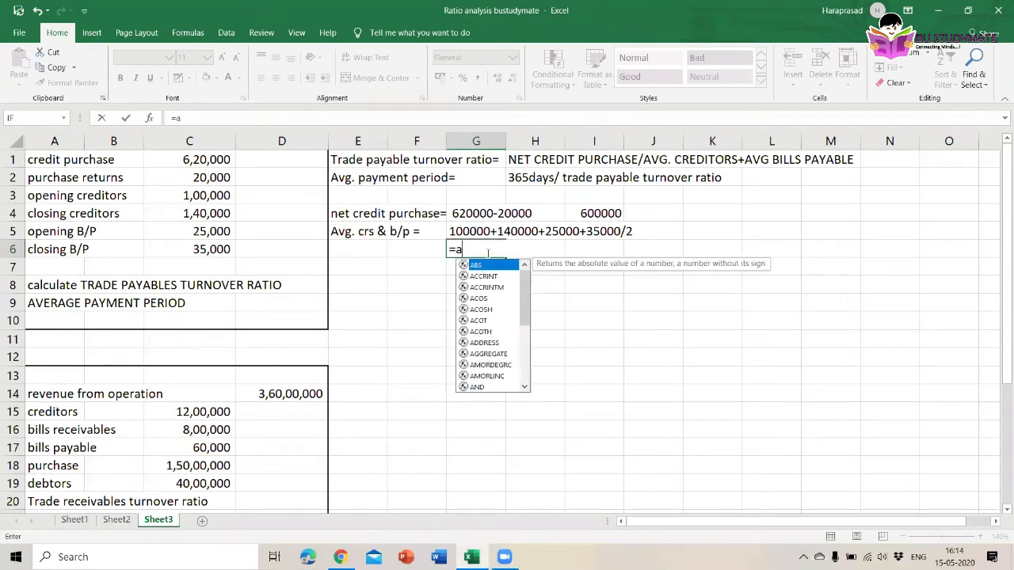
{"action": "type", "text": "ver"}
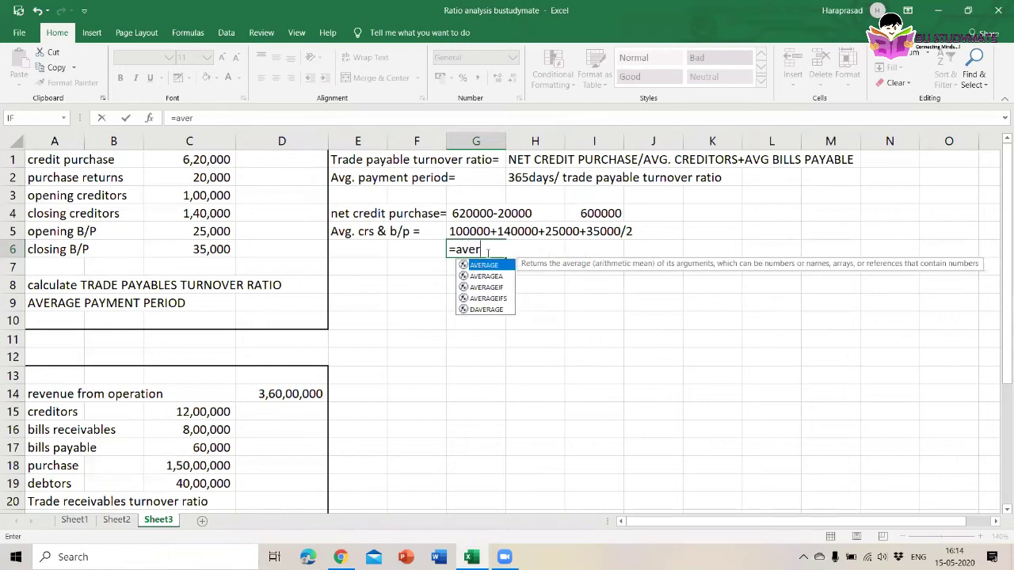
{"action": "key", "text": "Tab"}
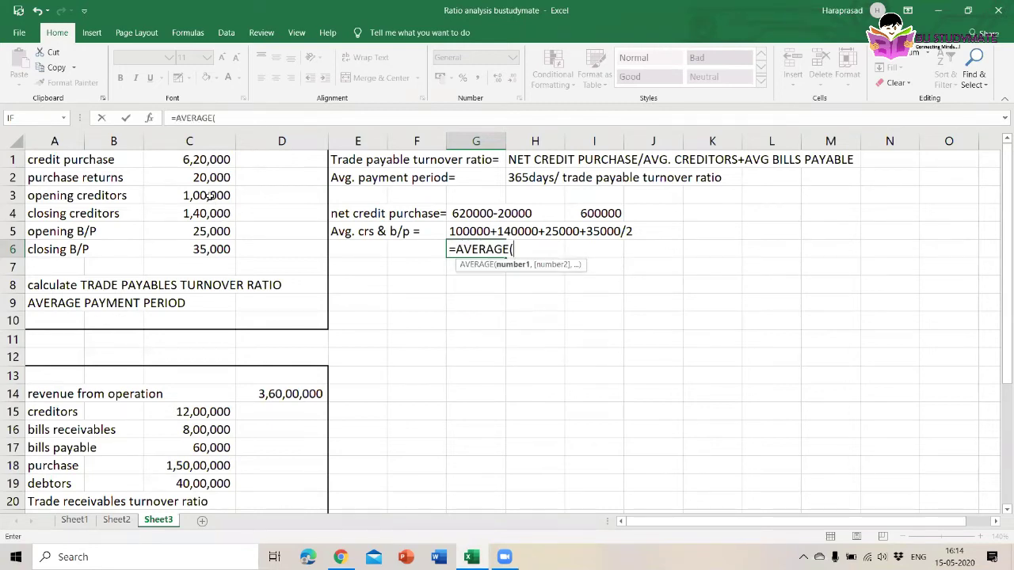
{"action": "left_click_drag", "start_coordinate": [207, 194], "coordinate": [211, 238]}
{"action": "type", "text": ")"}
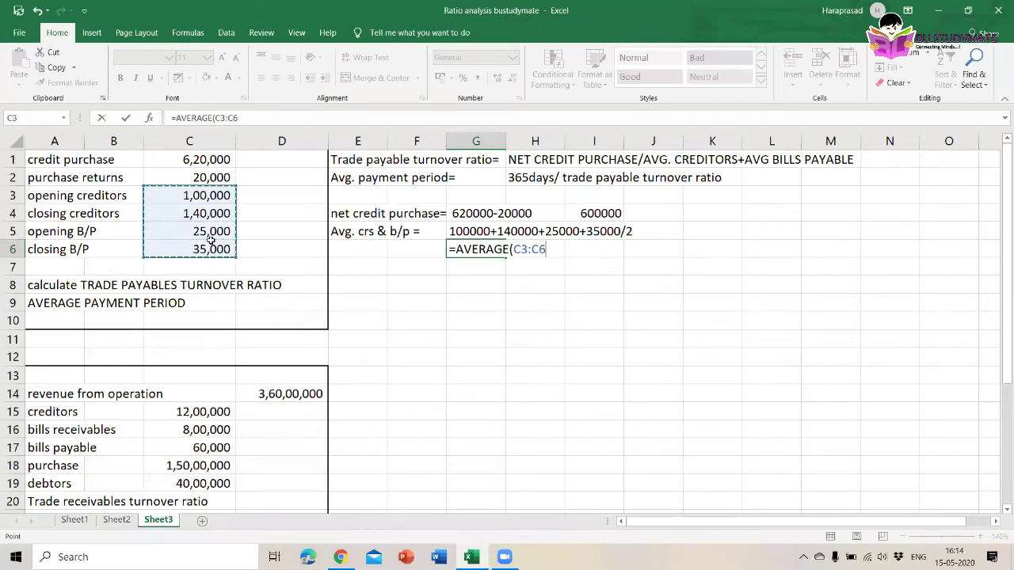
{"action": "key", "text": "Return"}
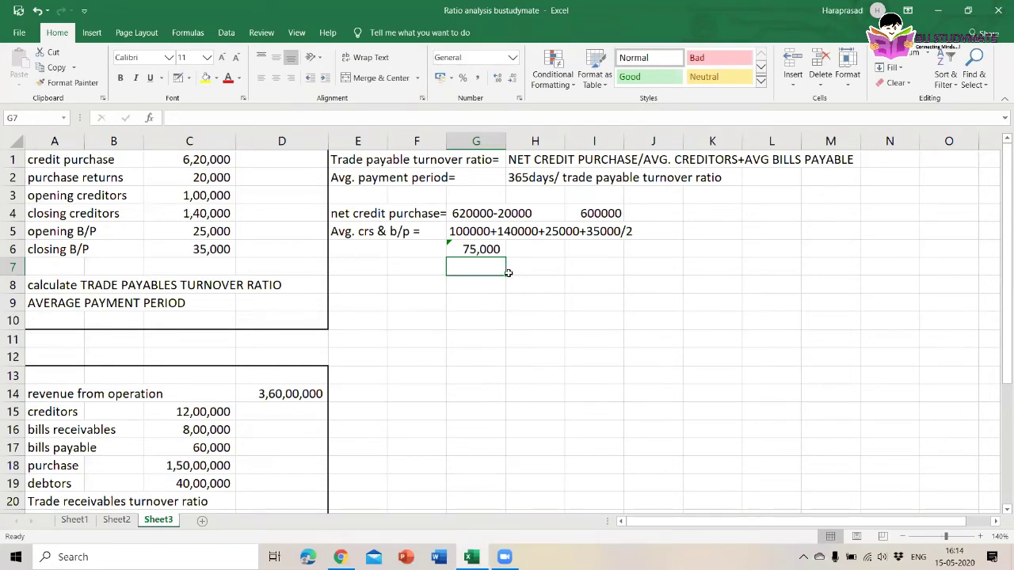
- Add the opening and closing creditors and B/P amounts in G7 with the formula =C3+C4+C5+C6
{"action": "type", "text": "="}
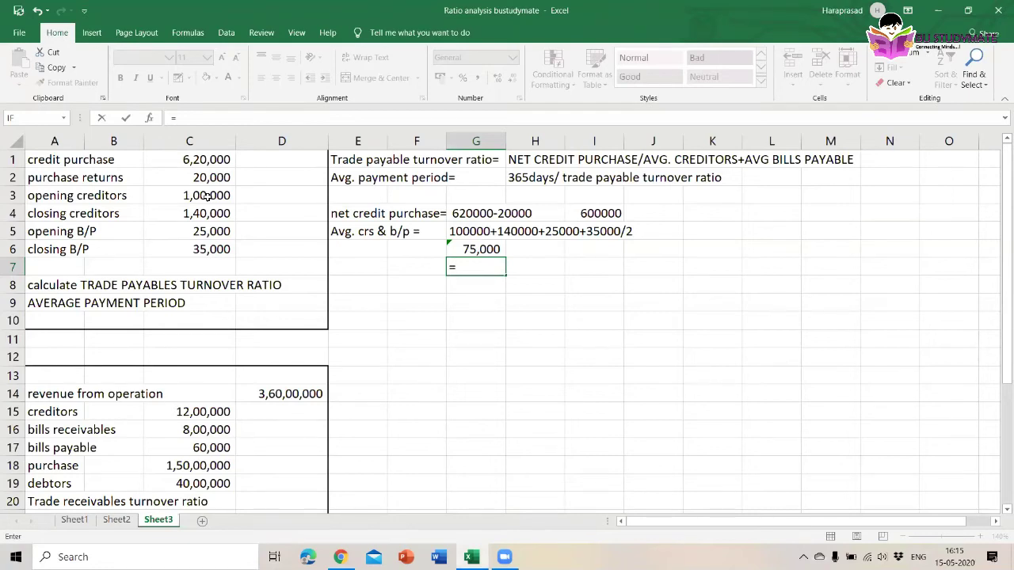
{"action": "left_click", "coordinate": [206, 197]}
{"action": "type", "text": "+"}
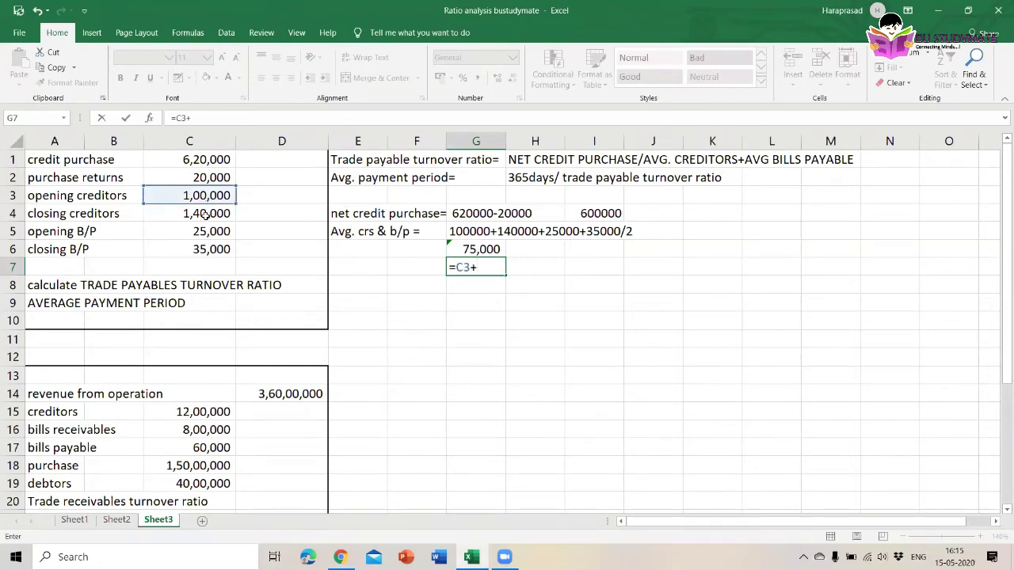
{"action": "left_click", "coordinate": [206, 214]}
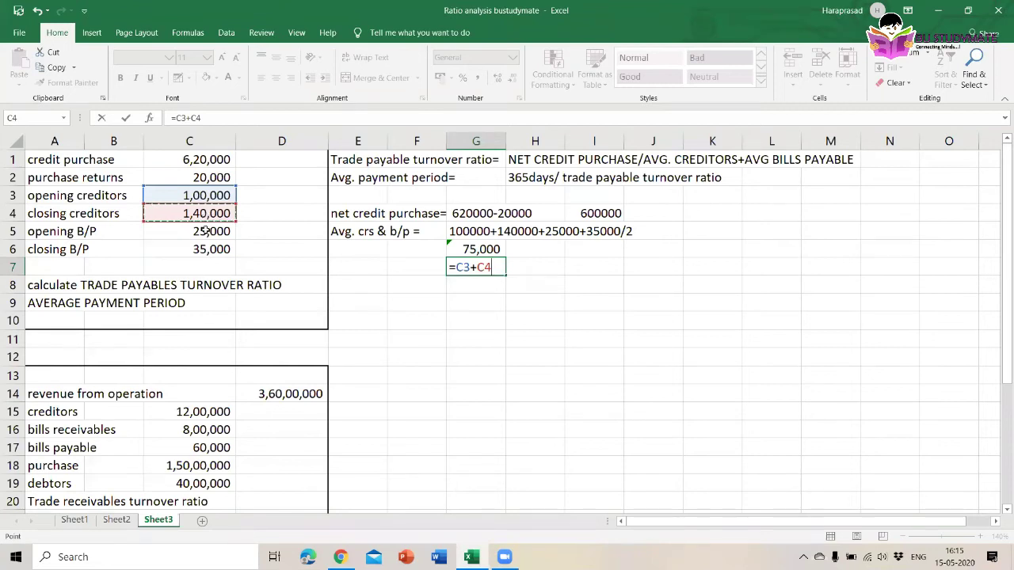
{"action": "type", "text": "+"}
{"action": "left_click", "coordinate": [204, 232]}
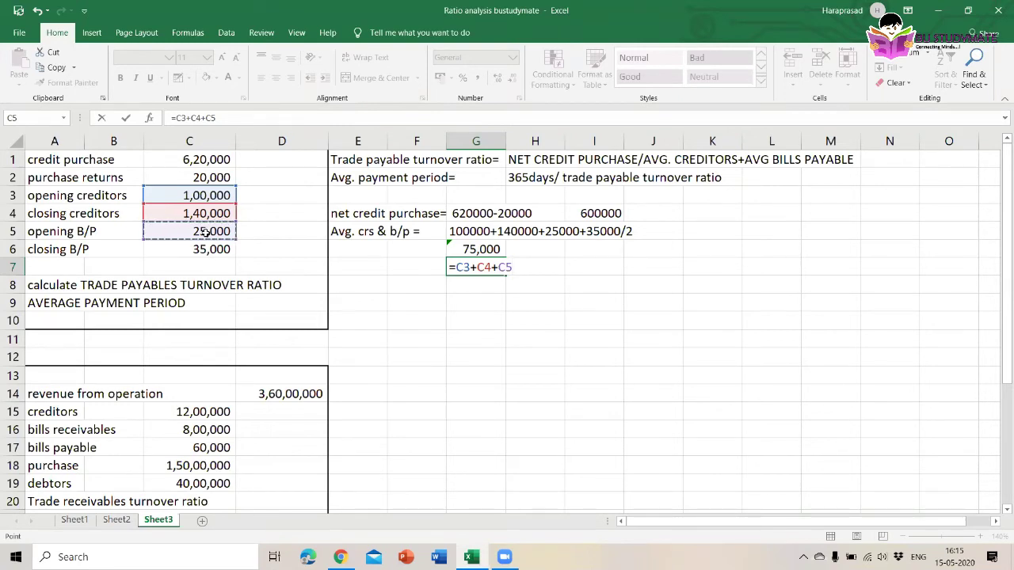
{"action": "type", "text": "+"}
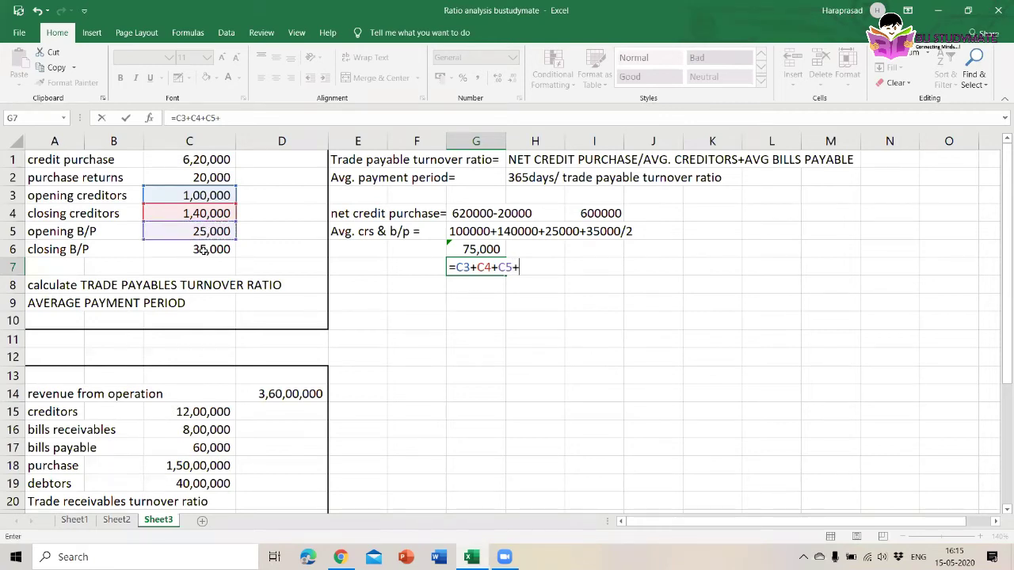
{"action": "left_click", "coordinate": [202, 249]}
{"action": "key", "text": "Return"}
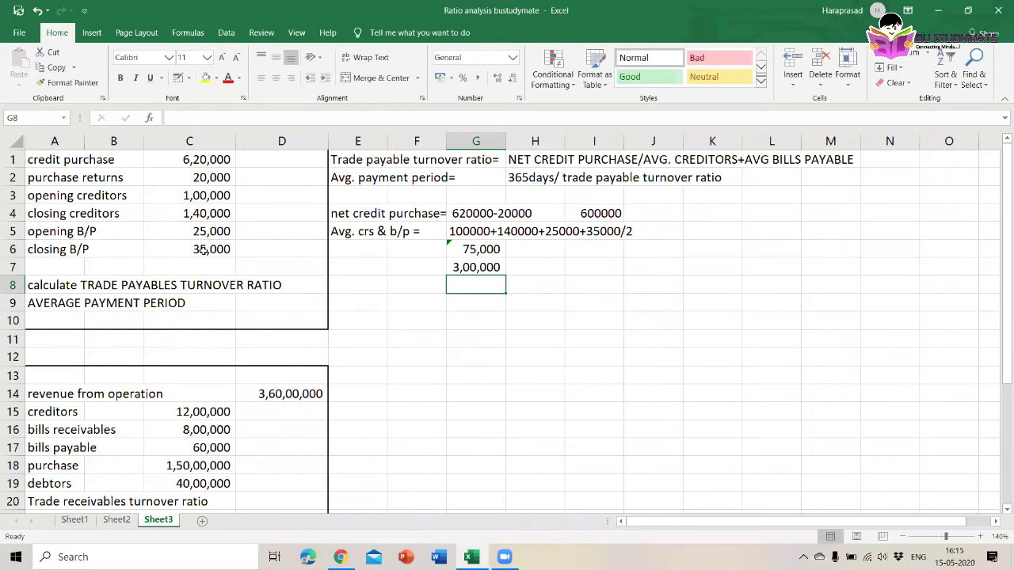
- Enter the formula =G7/2 in cell G8 to halve the creditors and B/P total
{"action": "type", "text": "="}
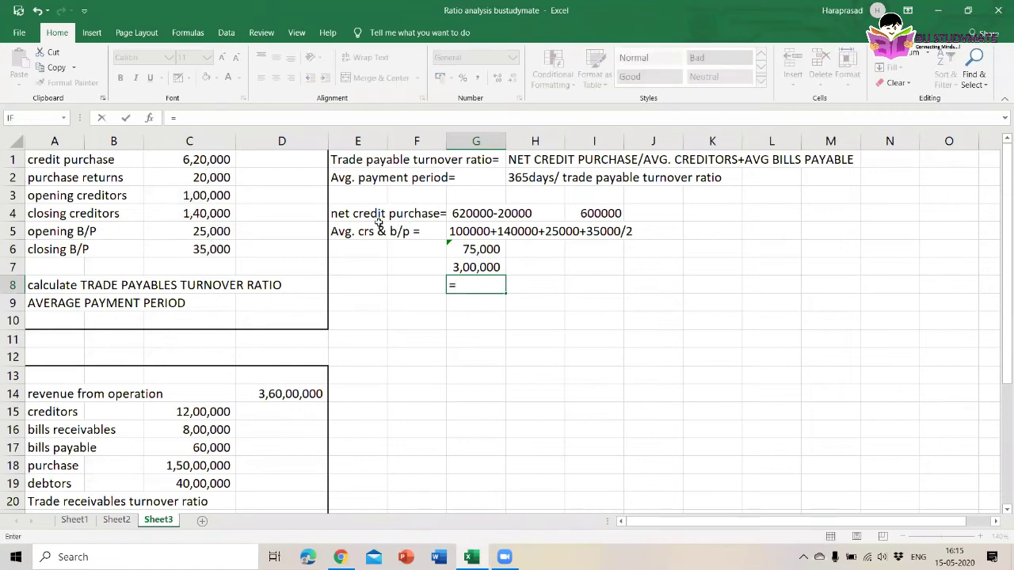
{"action": "left_click", "coordinate": [486, 266]}
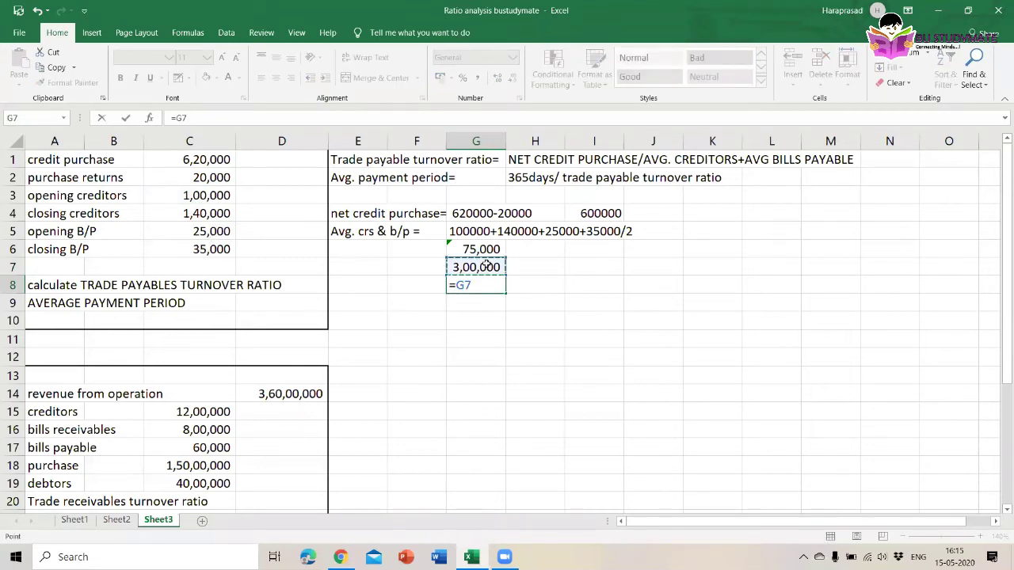
{"action": "type", "text": "/2"}
{"action": "key", "text": "Return"}
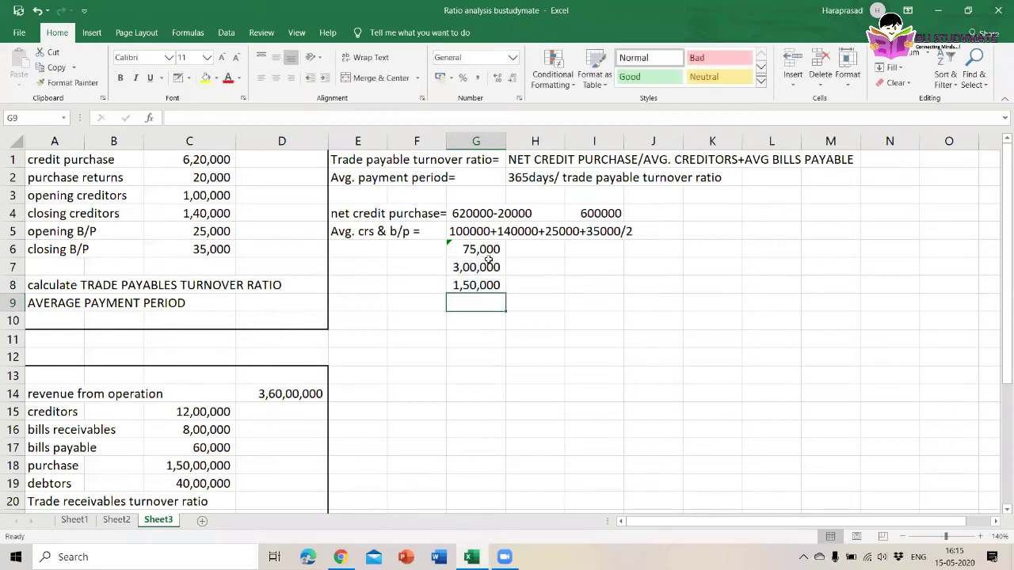
- Clear the AVERAGE formula in G6 and the sum formula in G7
{"action": "left_click", "coordinate": [489, 249]}
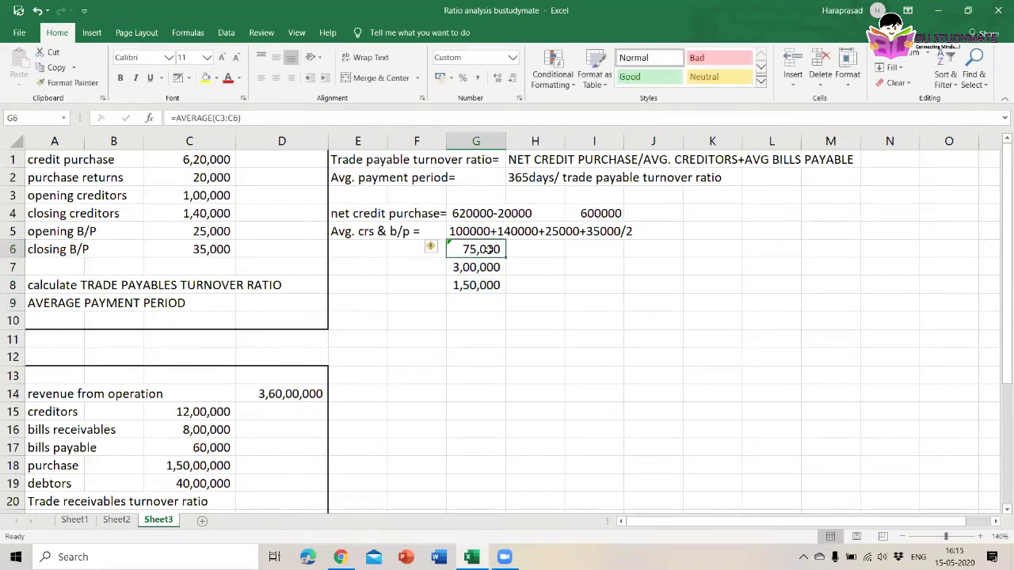
{"action": "key", "text": "Delete"}
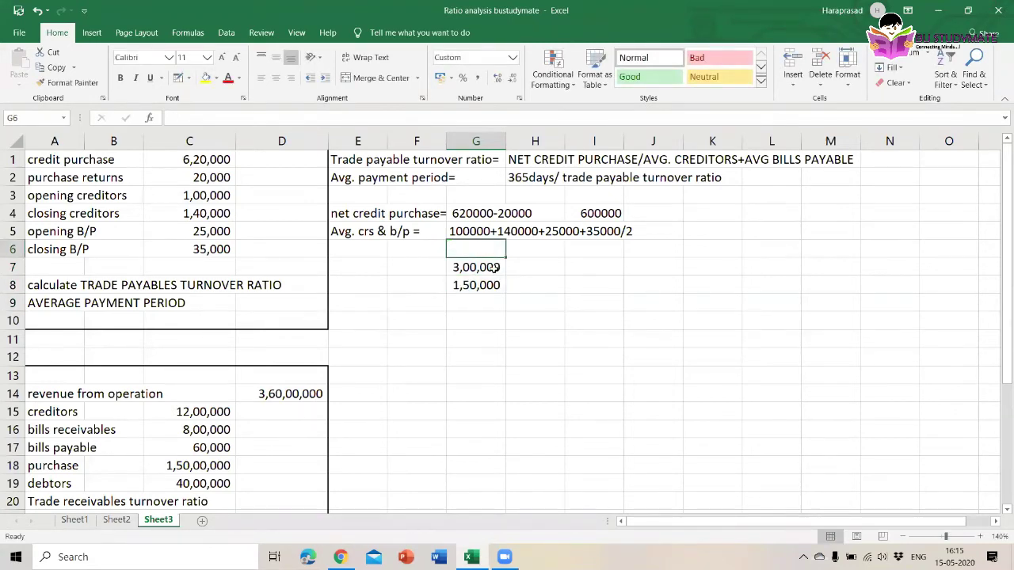
{"action": "left_click", "coordinate": [493, 267]}
{"action": "key", "text": "Delete"}
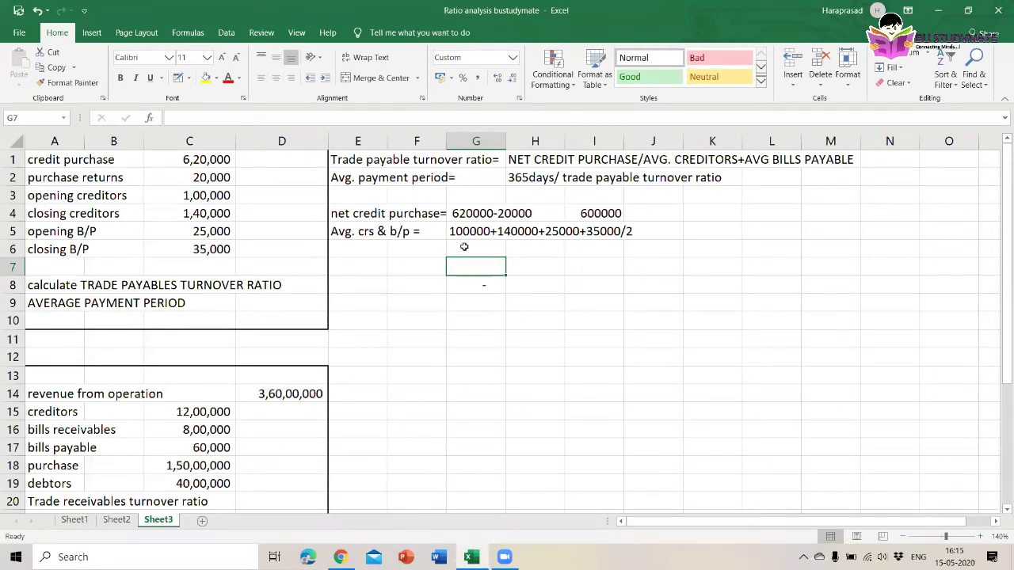
- Enter the average creditors and B/P amount 150000 in G6 and clear the leftover formula in G8
{"action": "left_click", "coordinate": [464, 248]}
{"action": "type", "text": "150"}
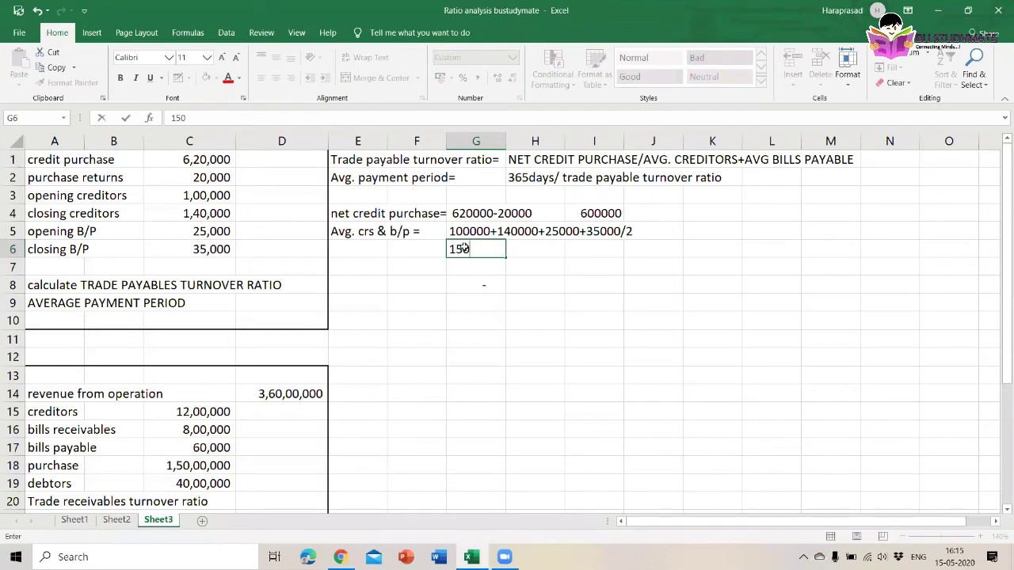
{"action": "key", "text": "Return"}
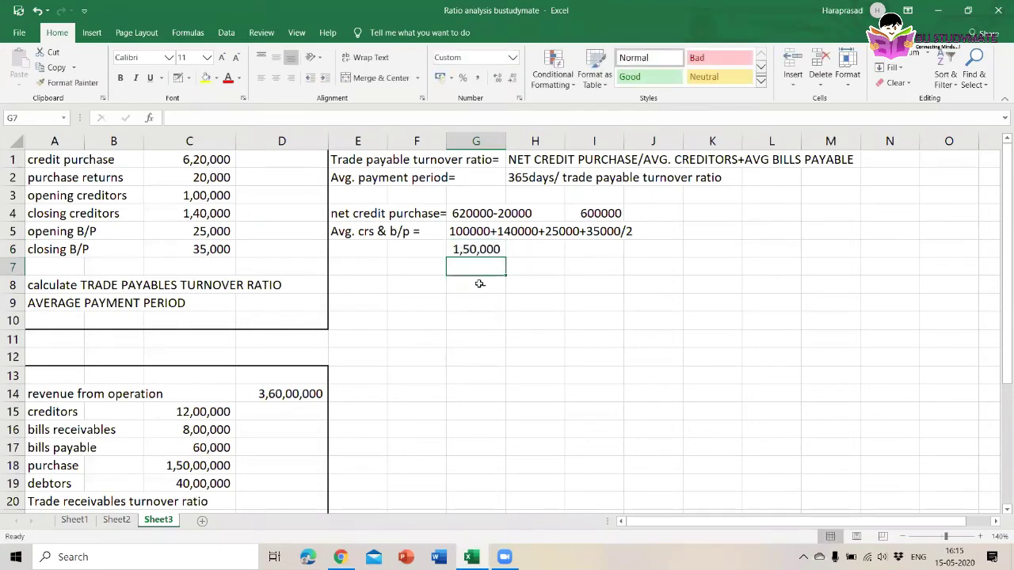
{"action": "left_click", "coordinate": [479, 283]}
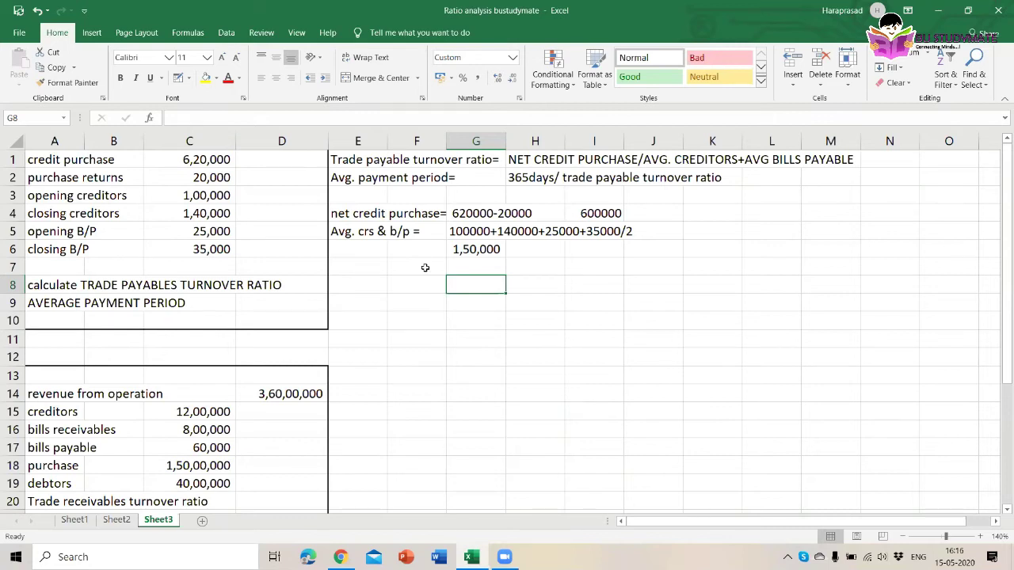
- Repeat the trade payable turnover ratio label in E7 with a reference to cell E1
{"action": "left_click", "coordinate": [393, 269]}
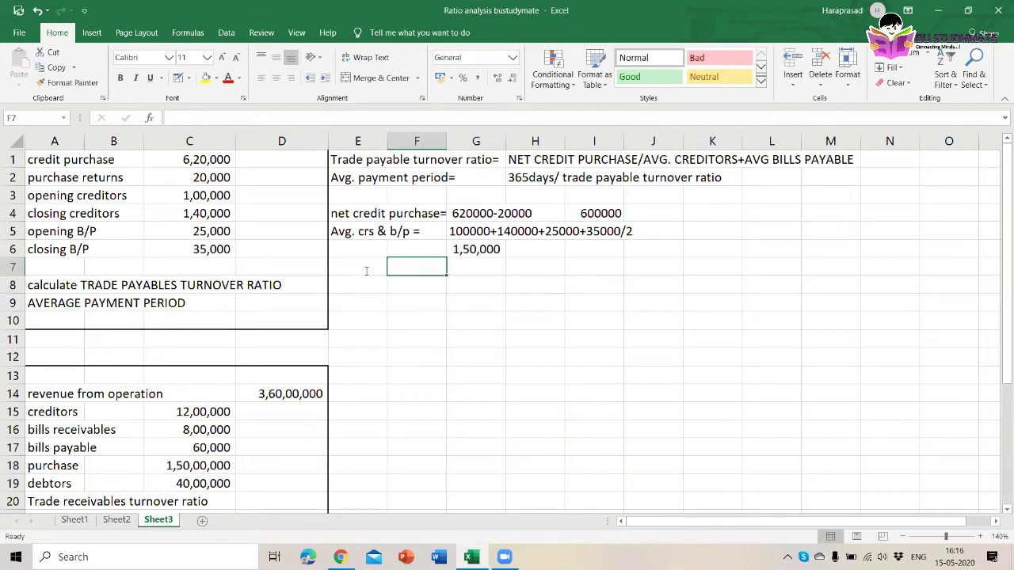
{"action": "left_click", "coordinate": [366, 271]}
{"action": "type", "text": "="}
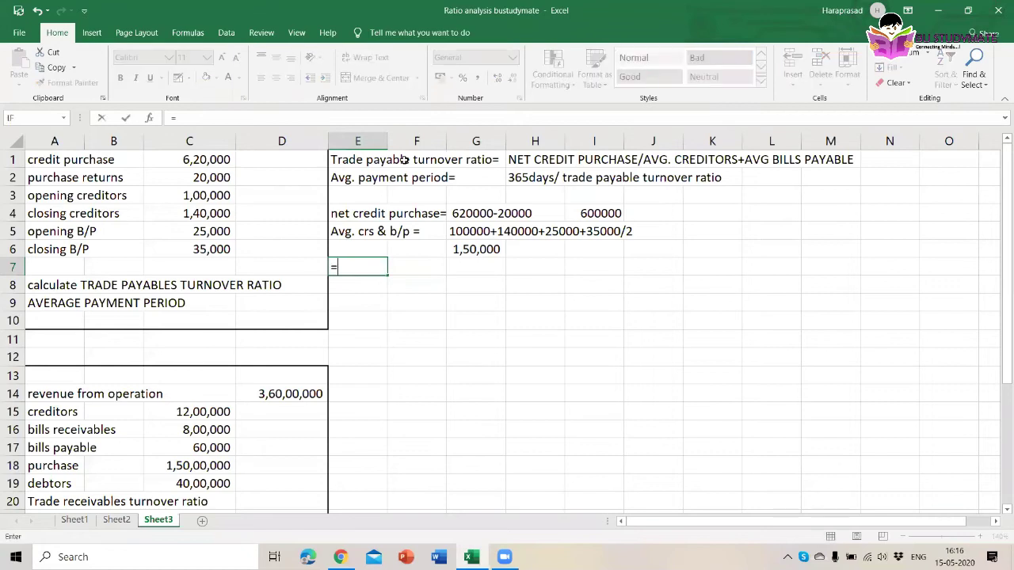
{"action": "left_click", "coordinate": [404, 159]}
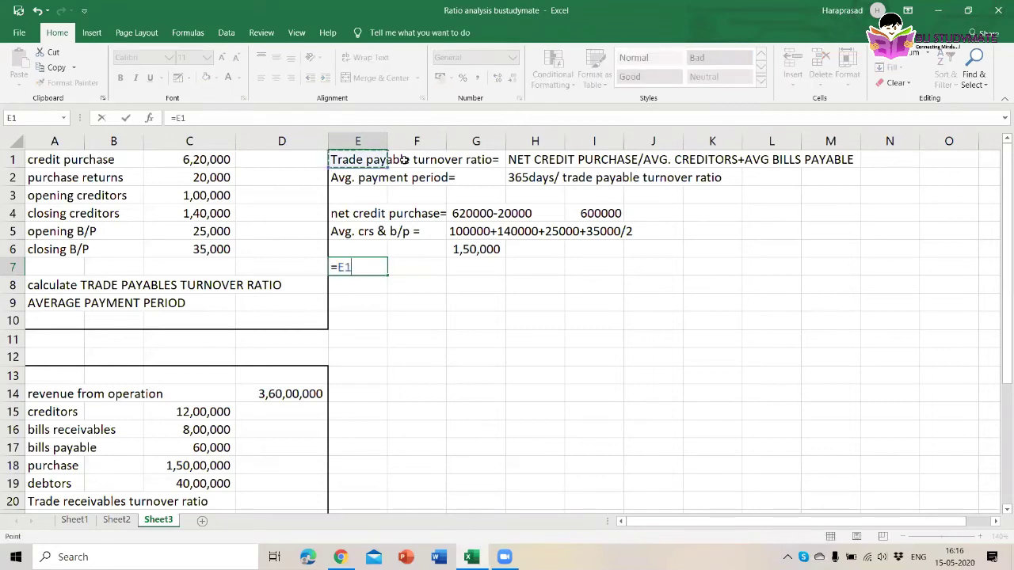
{"action": "key", "text": "Return"}
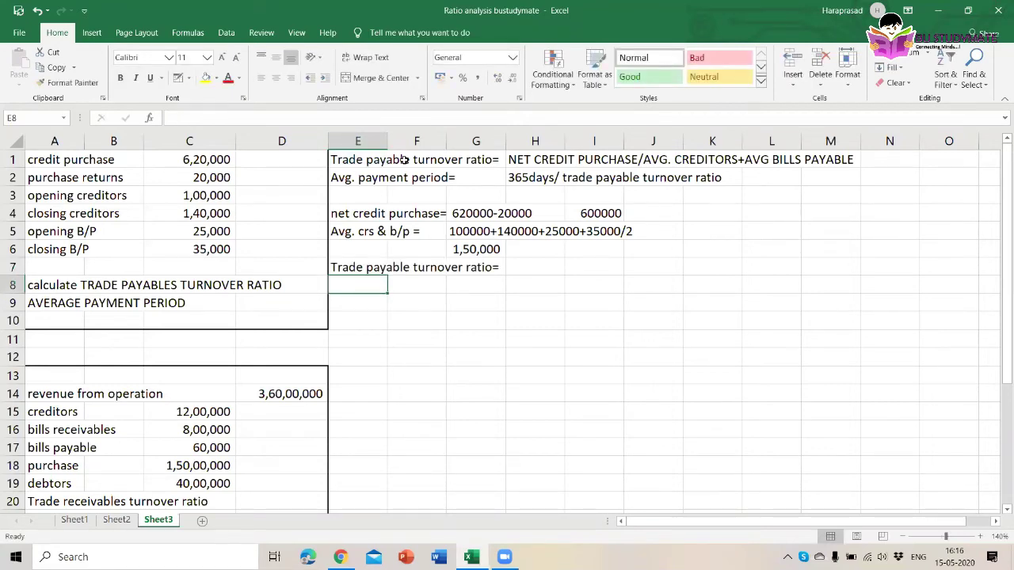
- Calculate the trade payable turnover ratio in H7 with the formula =I4/G6
{"action": "key", "text": "Up"}
{"action": "key", "text": "Right"}
{"action": "key", "text": "Right"}
{"action": "key", "text": "Right"}
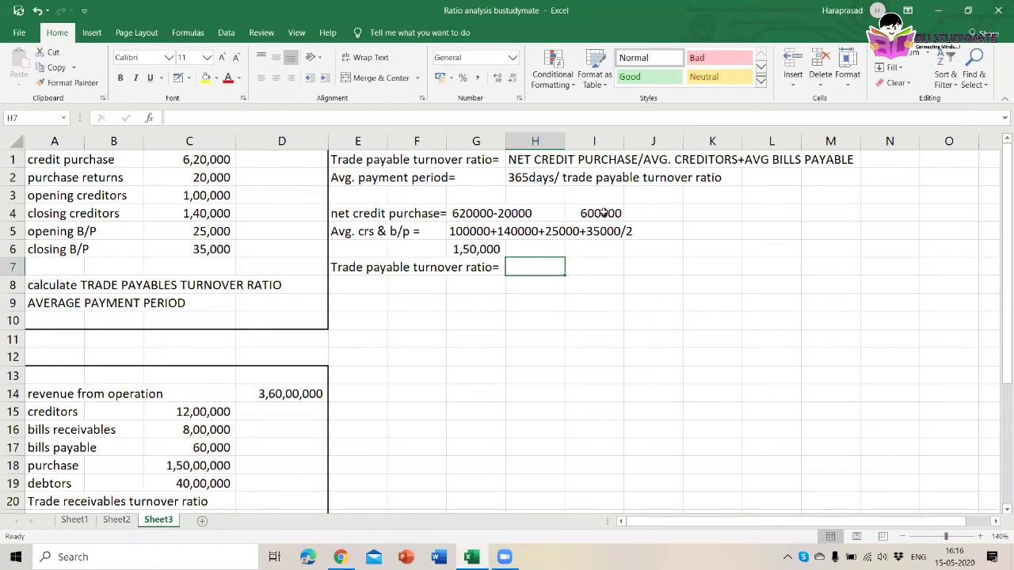
{"action": "type", "text": "="}
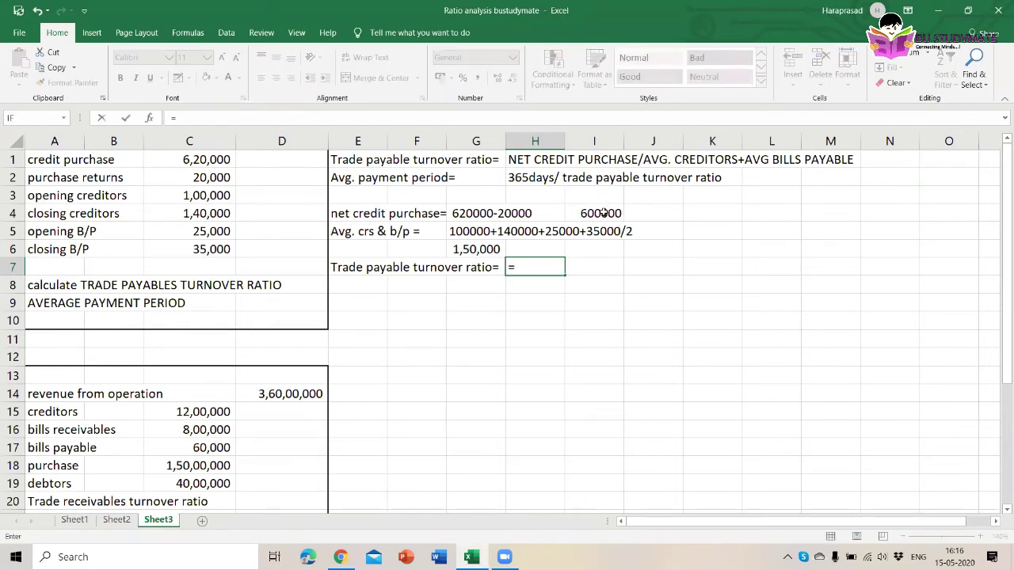
{"action": "left_click", "coordinate": [604, 213]}
{"action": "type", "text": "/"}
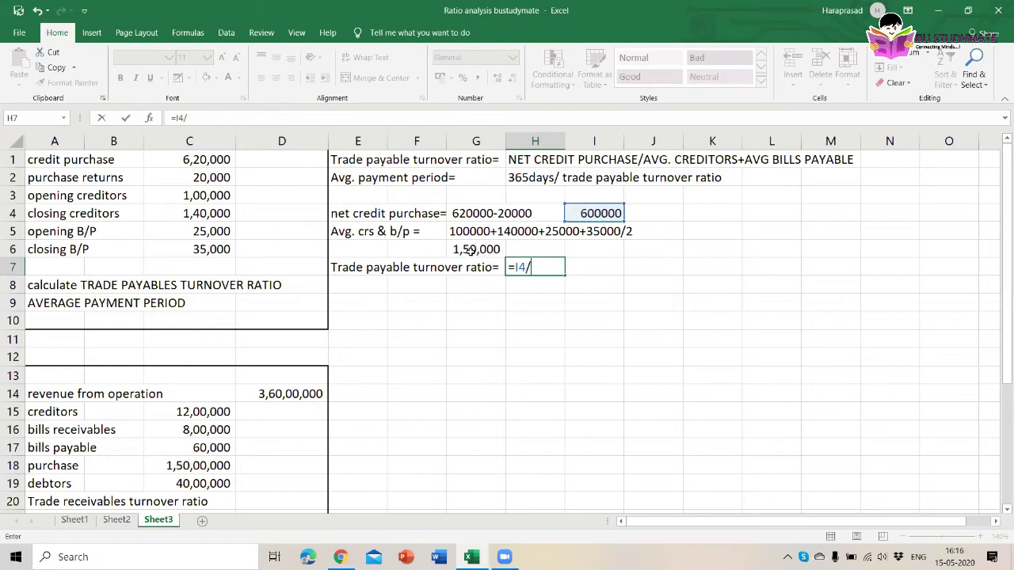
{"action": "left_click", "coordinate": [469, 250]}
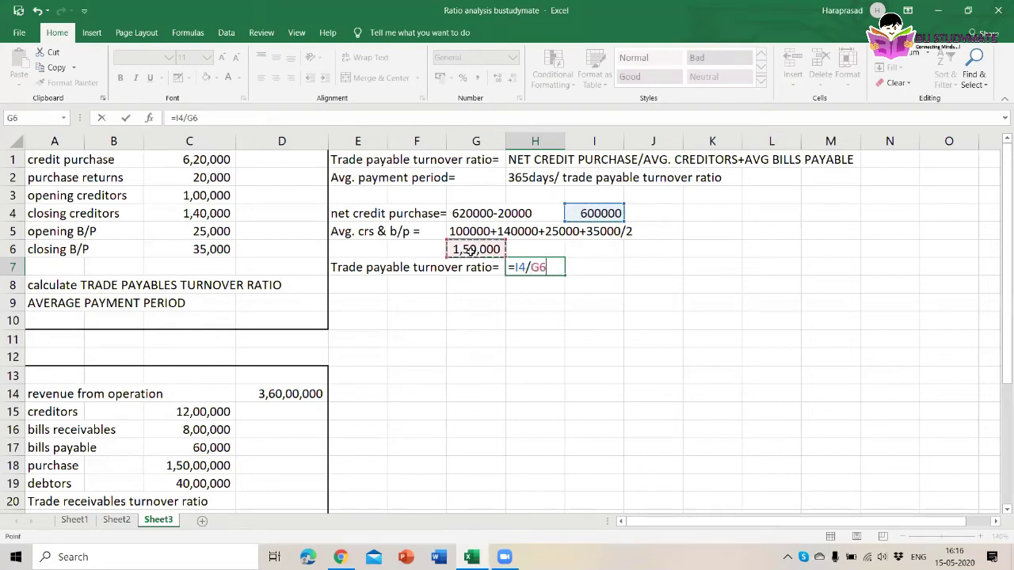
{"action": "key", "text": "Return"}
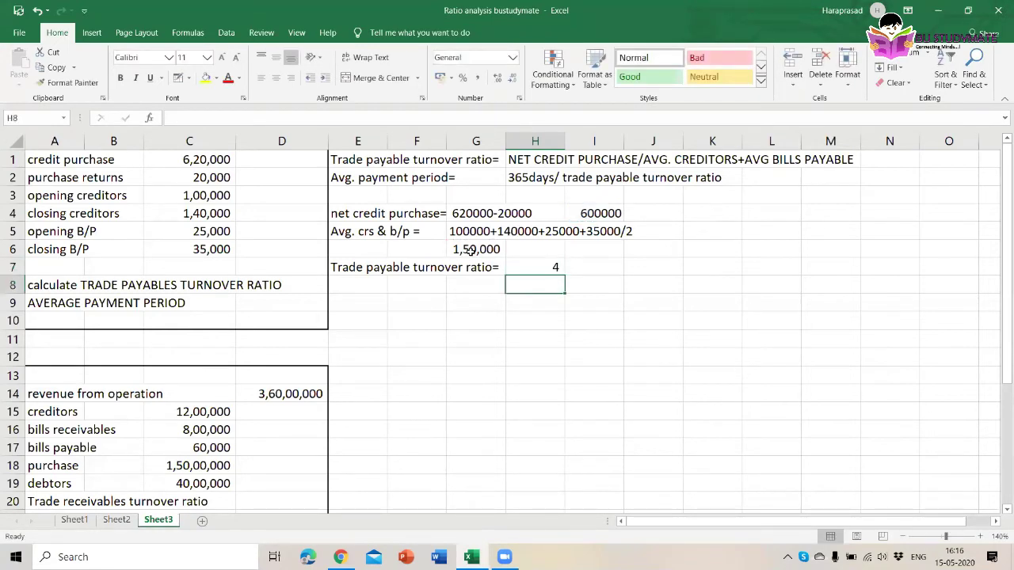
- Enter the unit "times" in I7 beside the turnover ratio result
{"action": "key", "text": "Up"}
{"action": "key", "text": "Right"}
{"action": "type", "text": "tim"}
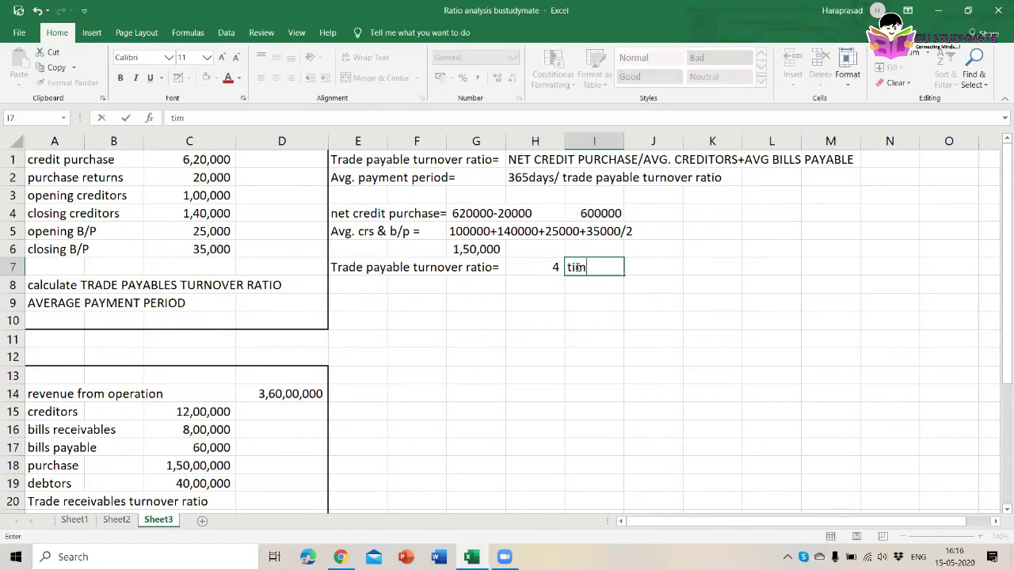
{"action": "type", "text": "es"}
{"action": "key", "text": "Return"}
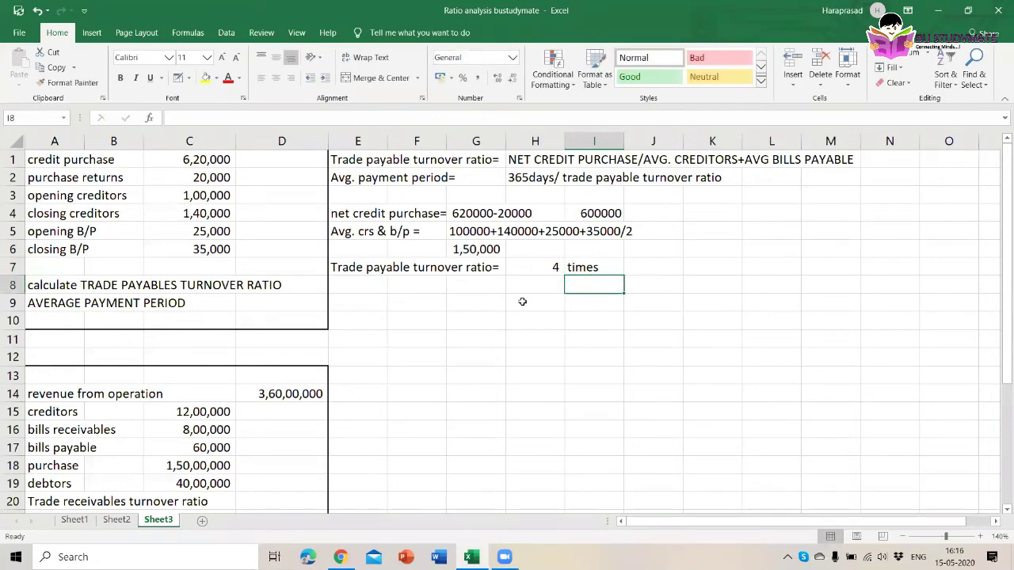
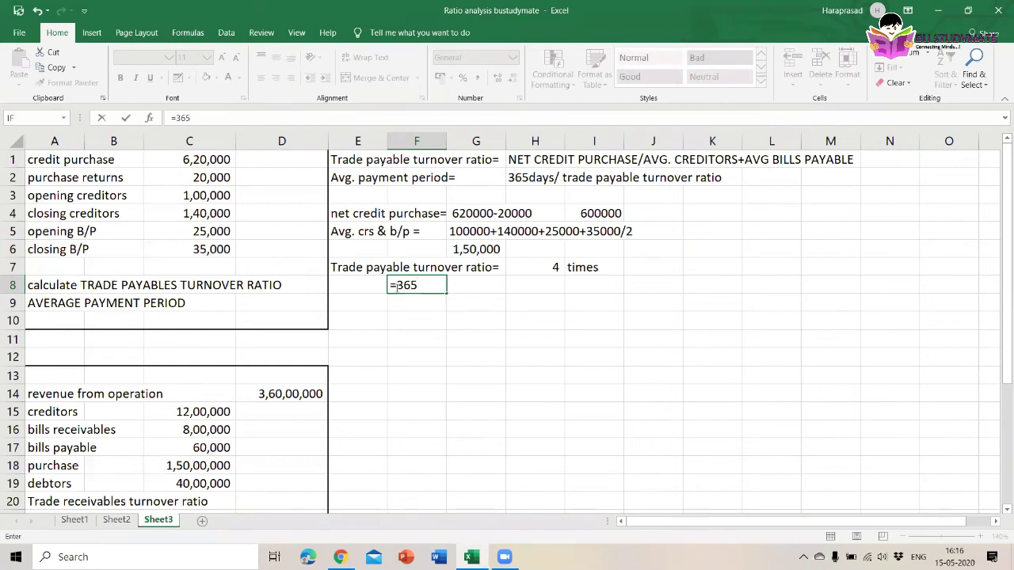
- Complete the average payment period formula in F8 as =365/H7
{"action": "type", "text": "/"}
{"action": "left_click", "coordinate": [541, 268]}
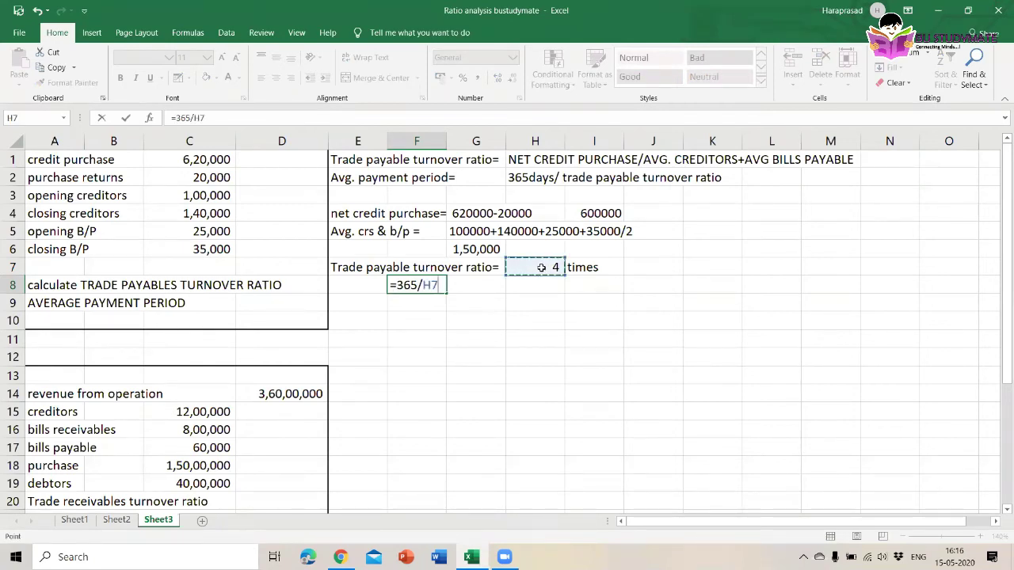
{"action": "key", "text": "Return"}
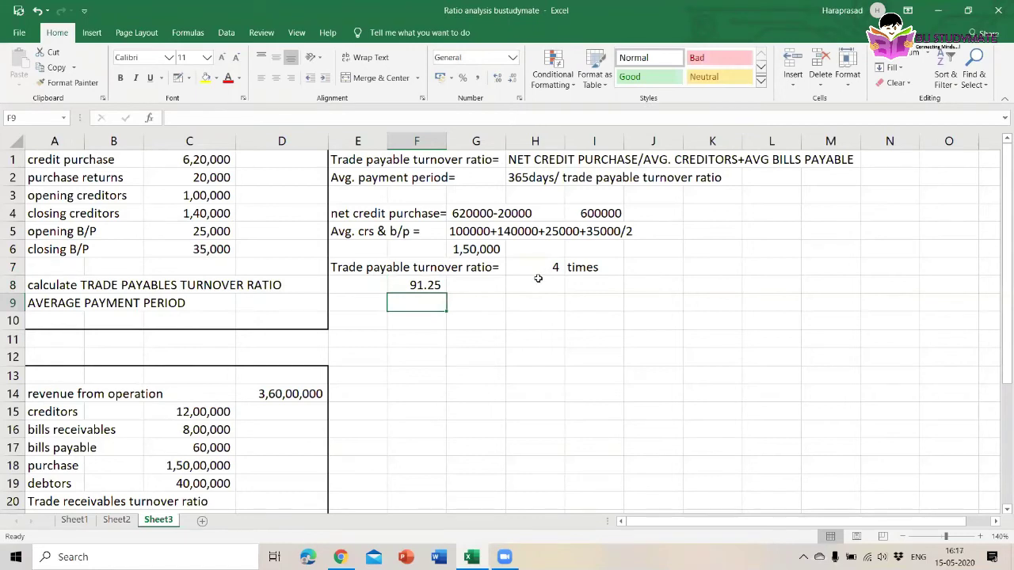
- Enter the rounded-up payment period 92 in G8 and its unit "days" in H8
{"action": "left_click", "coordinate": [477, 285]}
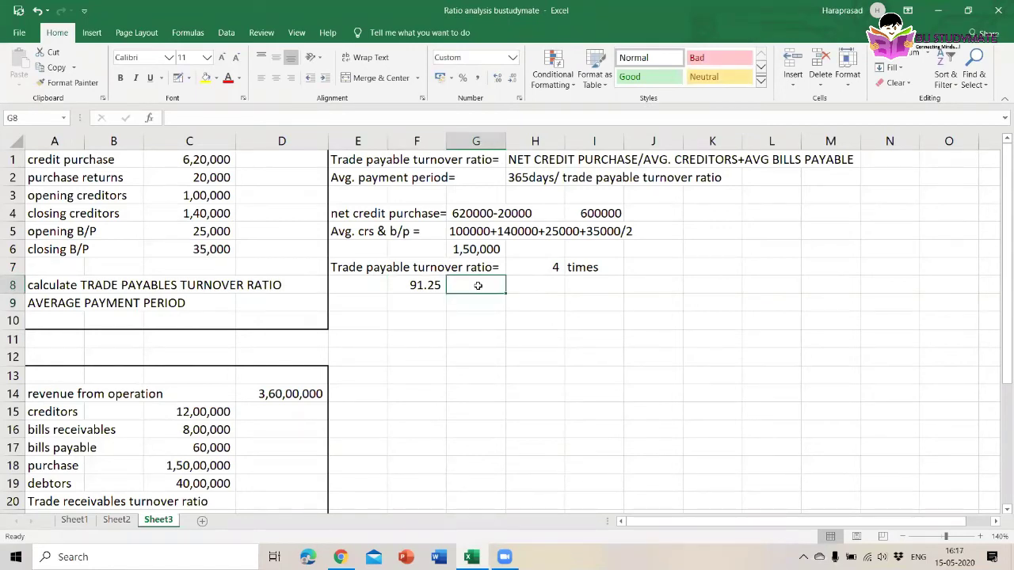
{"action": "type", "text": "92"}
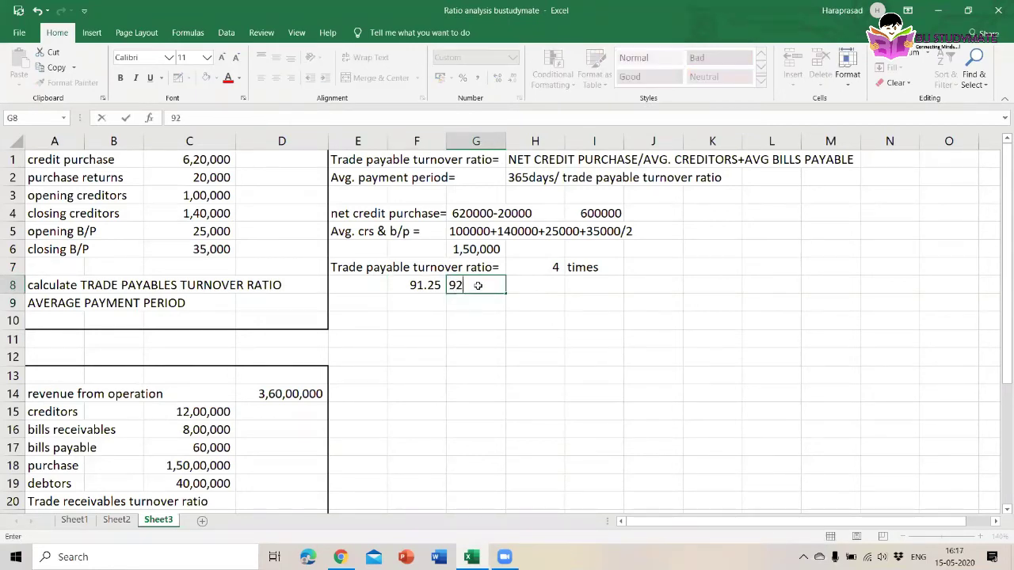
{"action": "key", "text": "Return"}
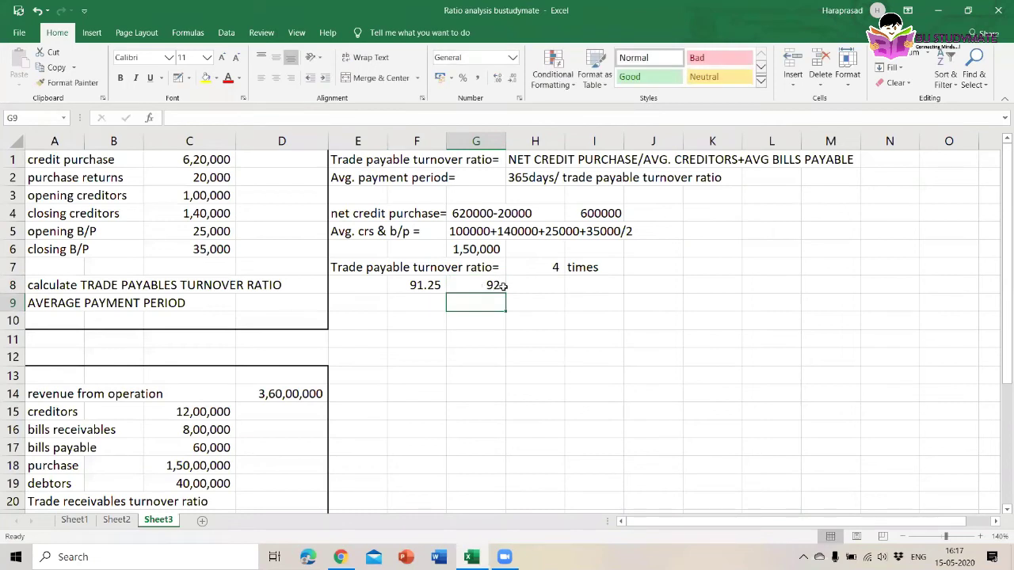
{"action": "left_click", "coordinate": [518, 285]}
{"action": "type", "text": "days"}
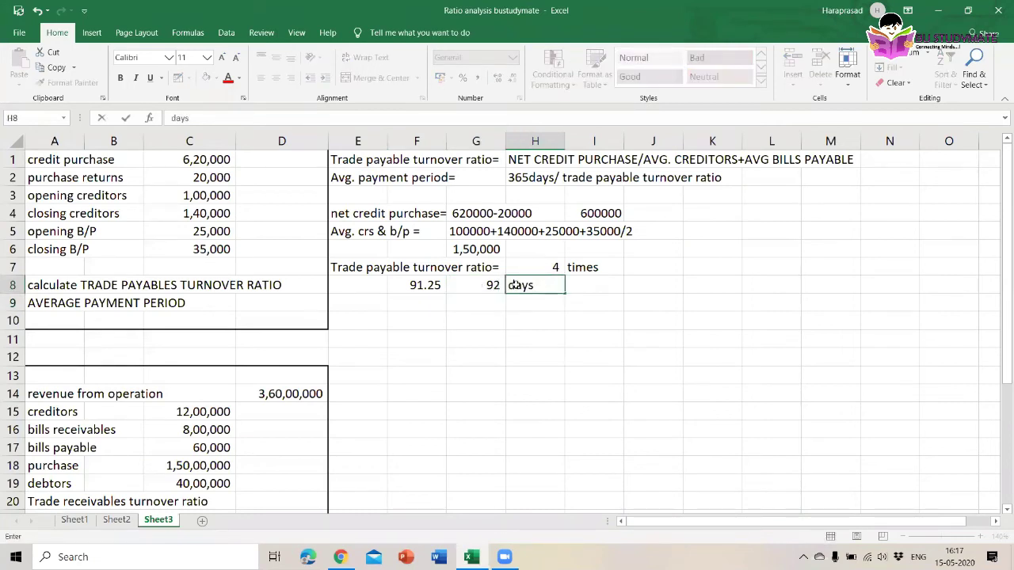
{"action": "key", "text": "Return"}
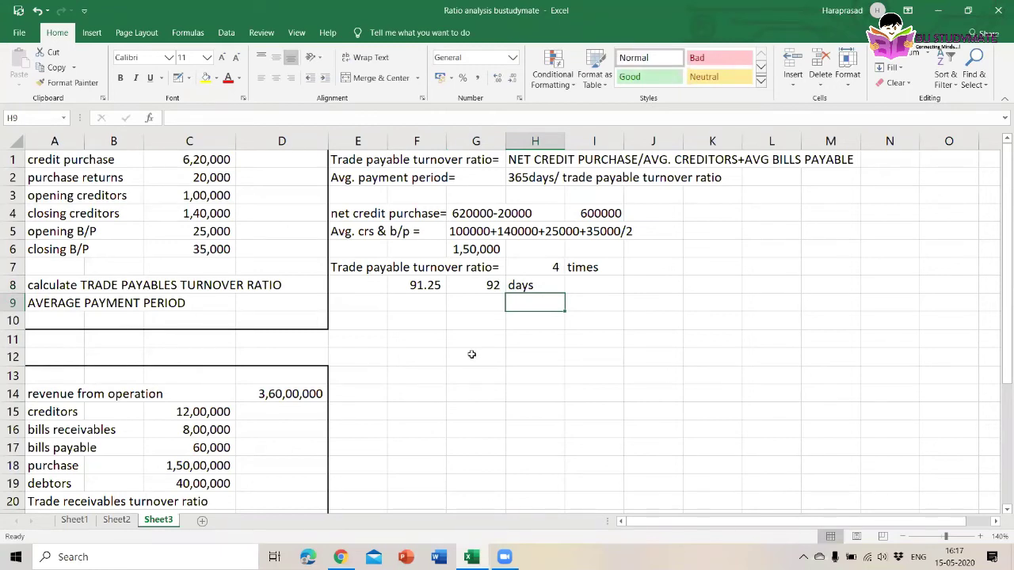
- Enter the label "Trade receivable turnover ratio" in E13, beside the second problem's data
{"action": "scroll", "coordinate": [471, 354], "scroll_direction": "down", "scroll_amount": 2}
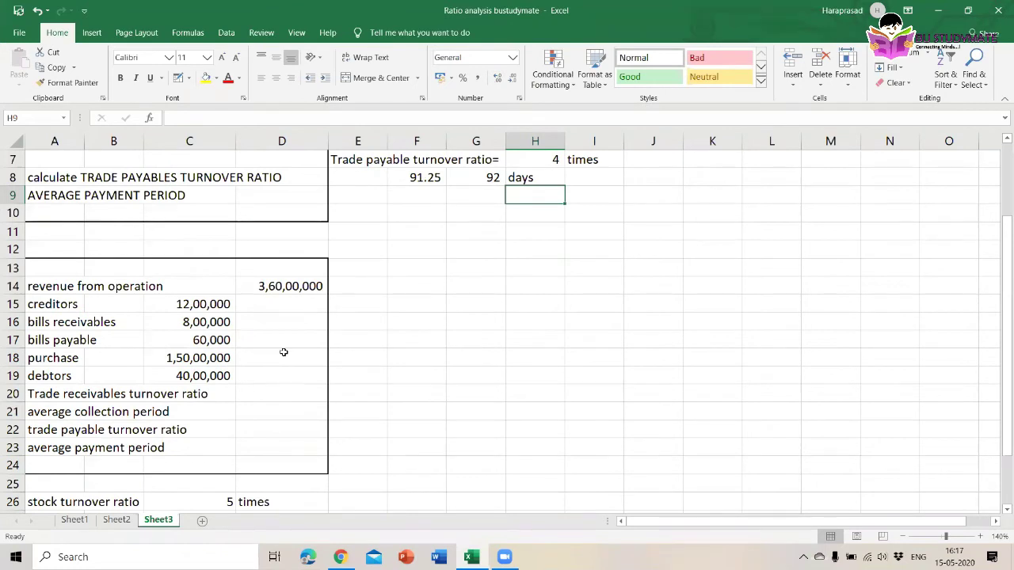
{"action": "scroll", "coordinate": [223, 340], "scroll_direction": "up", "scroll_amount": 1}
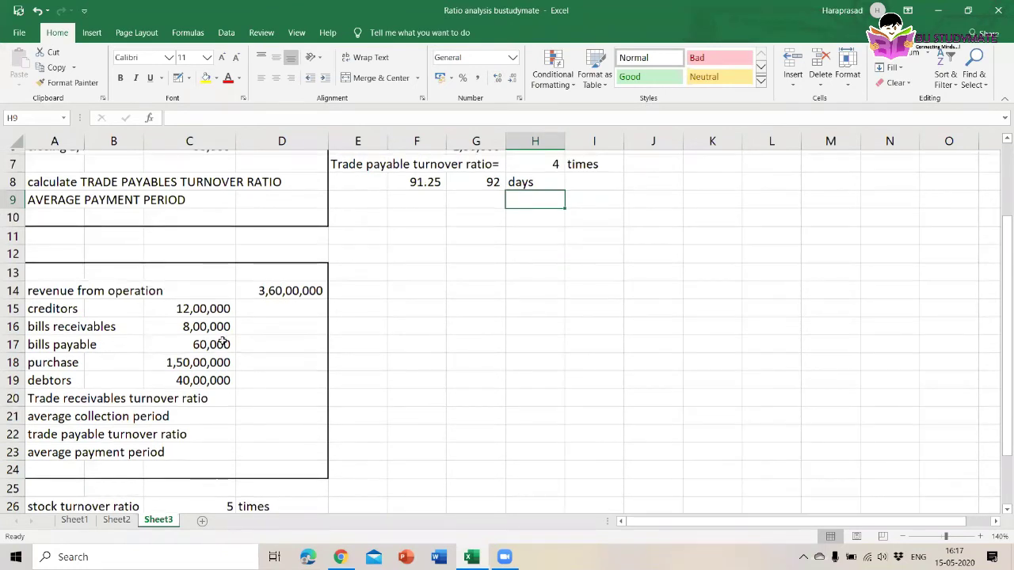
{"action": "scroll", "coordinate": [223, 342], "scroll_direction": "up", "scroll_amount": 1}
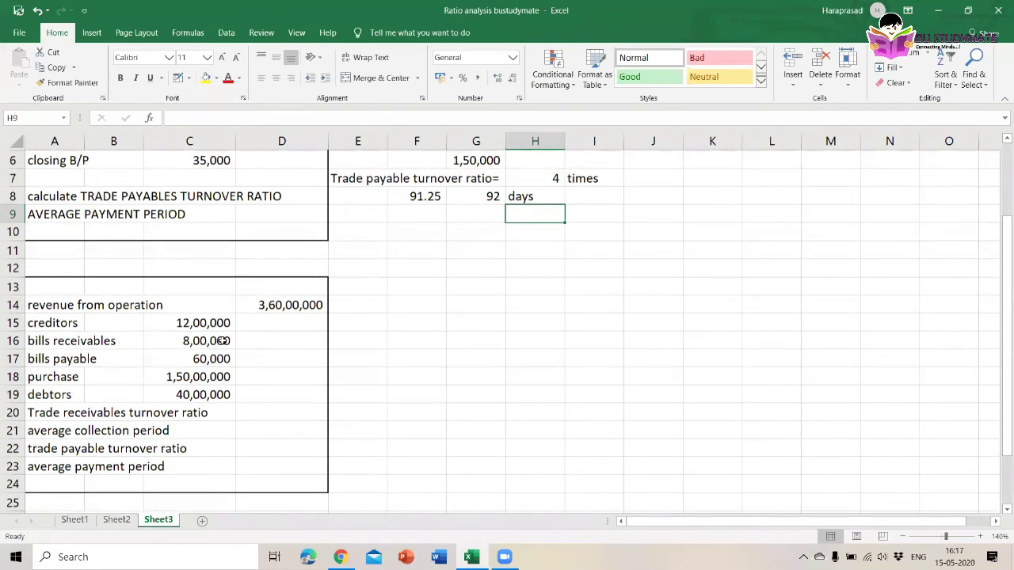
{"action": "scroll", "coordinate": [288, 315], "scroll_direction": "down", "scroll_amount": 1}
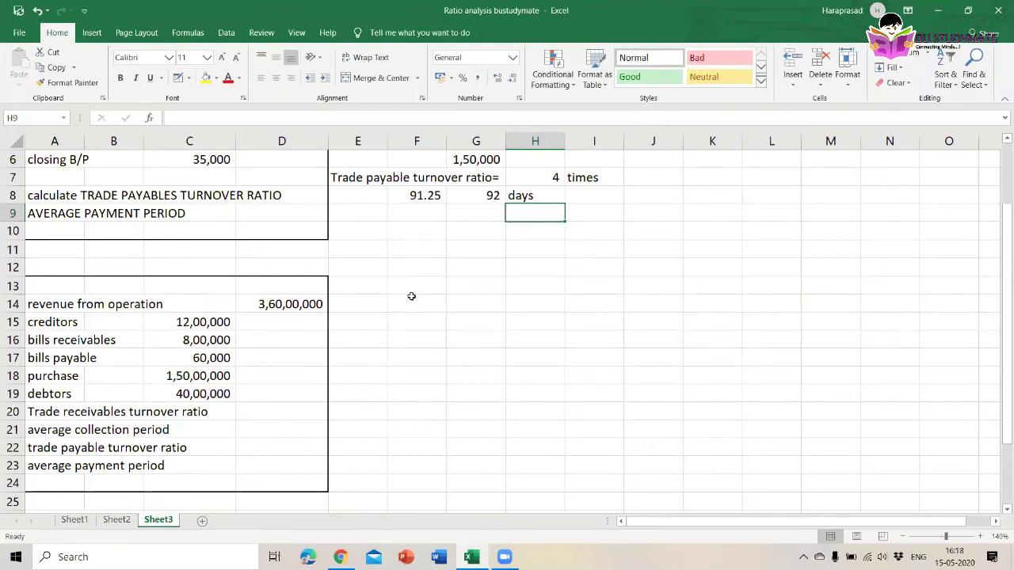
{"action": "left_click", "coordinate": [366, 287]}
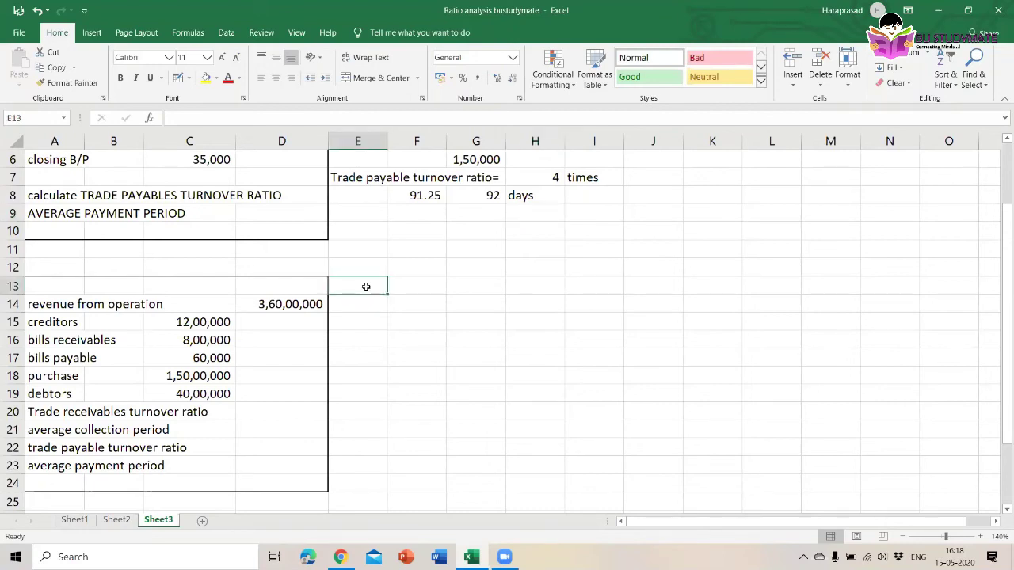
{"action": "type", "text": "Tr"}
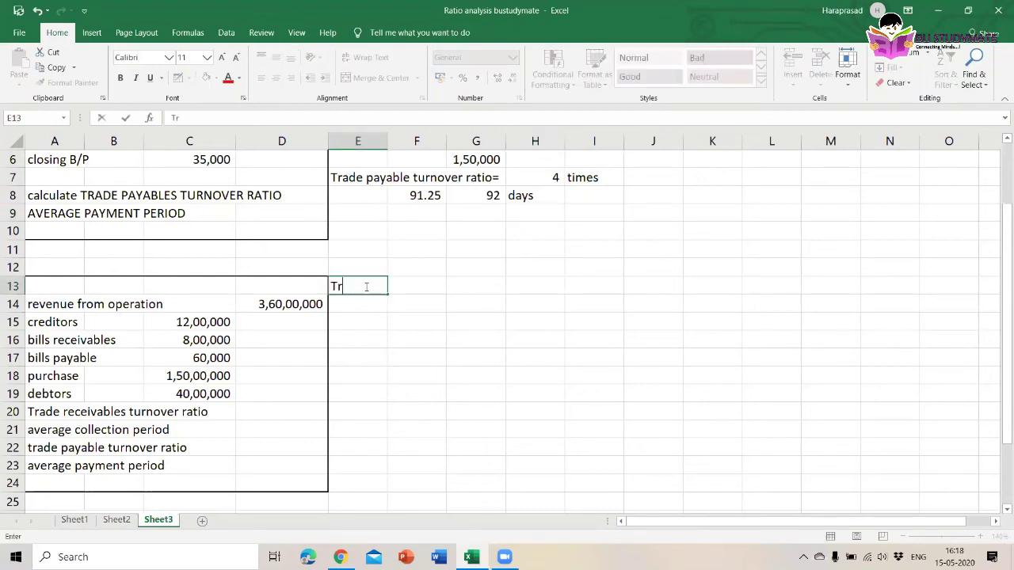
{"action": "type", "text": "ade receivable t"}
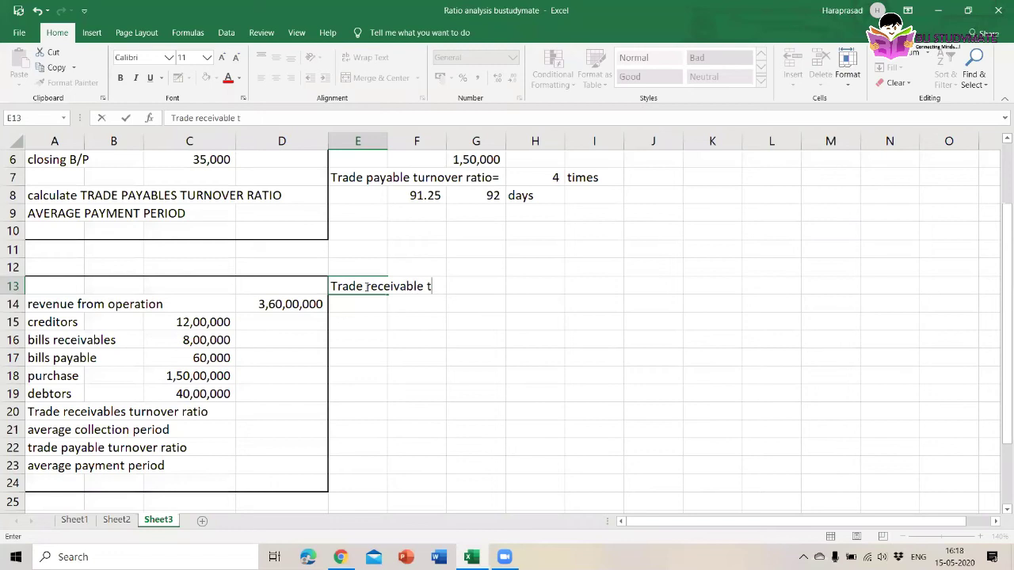
{"action": "type", "text": "urnove"}
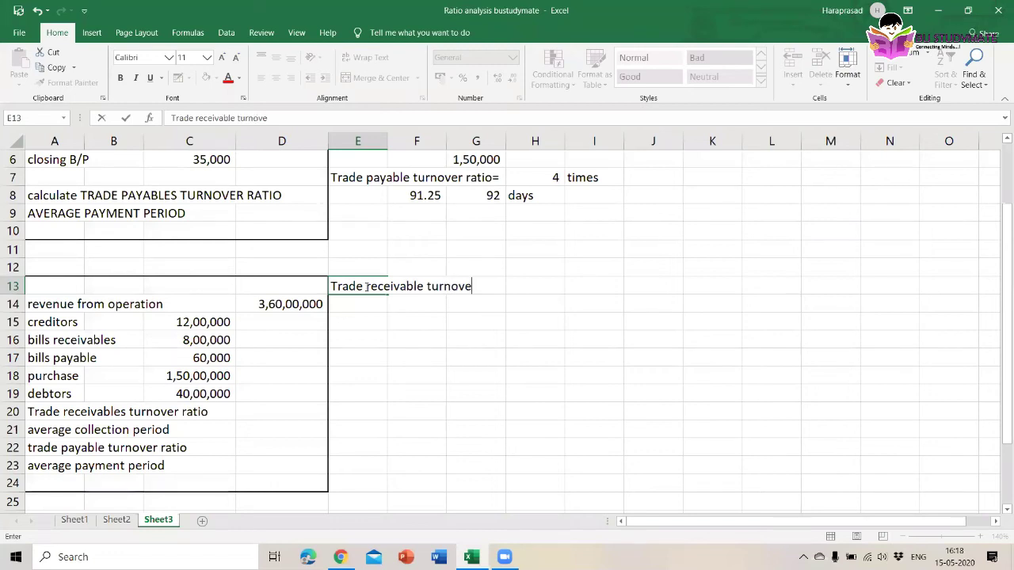
{"action": "type", "text": "r ratio"}
{"action": "key", "text": "Tab"}
- Write the ratio's formula text "credit revenue from operation/debtors+bills receivables" in H13
{"action": "key", "text": "Tab"}
{"action": "key", "text": "Tab"}
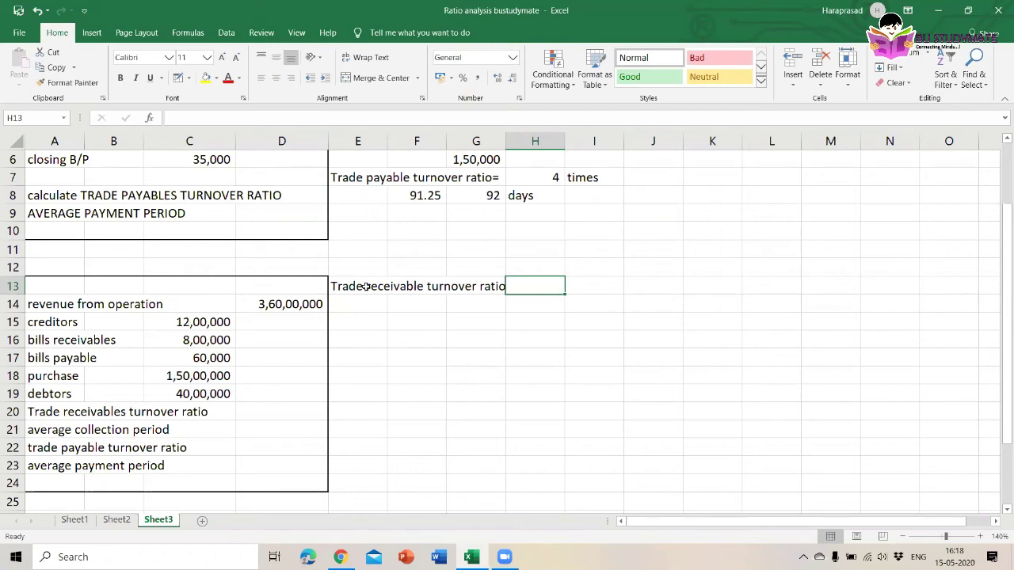
{"action": "type", "text": "credi"}
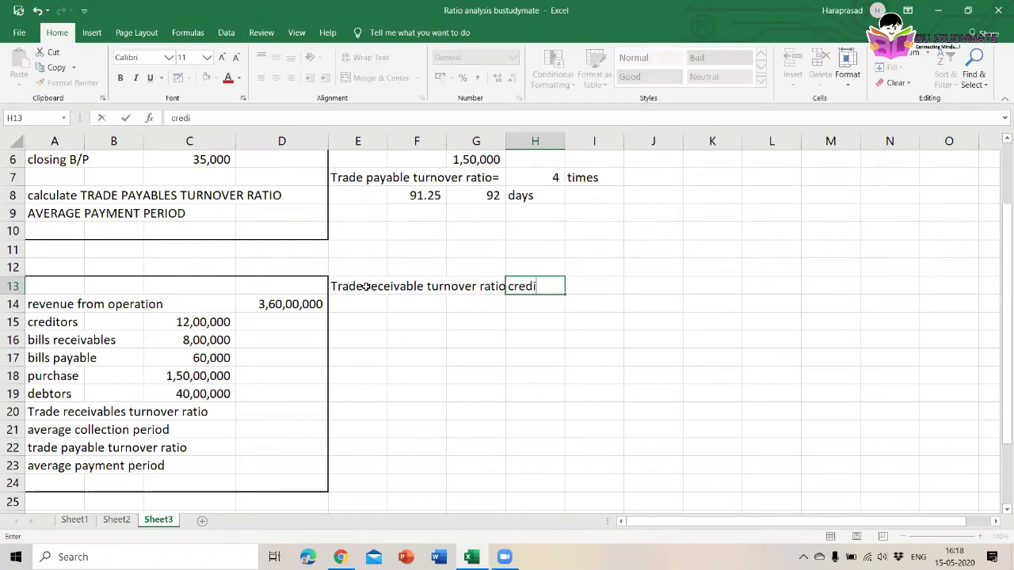
{"action": "type", "text": "t revenur"}
{"action": "key", "text": "BackSpace"}
{"action": "type", "text": "ef"}
{"action": "key", "text": "BackSpace"}
{"action": "type", "text": "frp"}
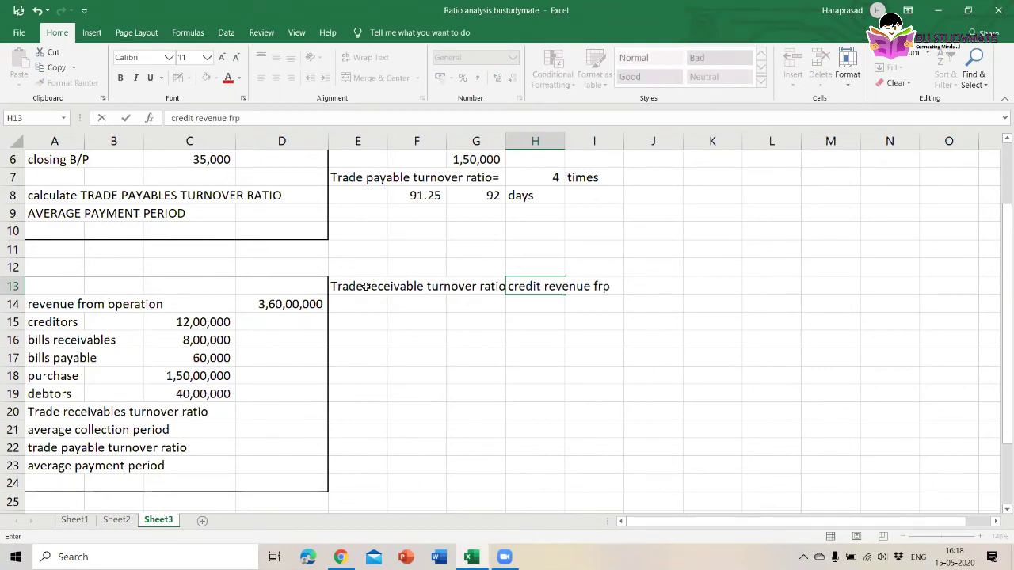
{"action": "key", "text": "BackSpace"}
{"action": "type", "text": "om operTI"}
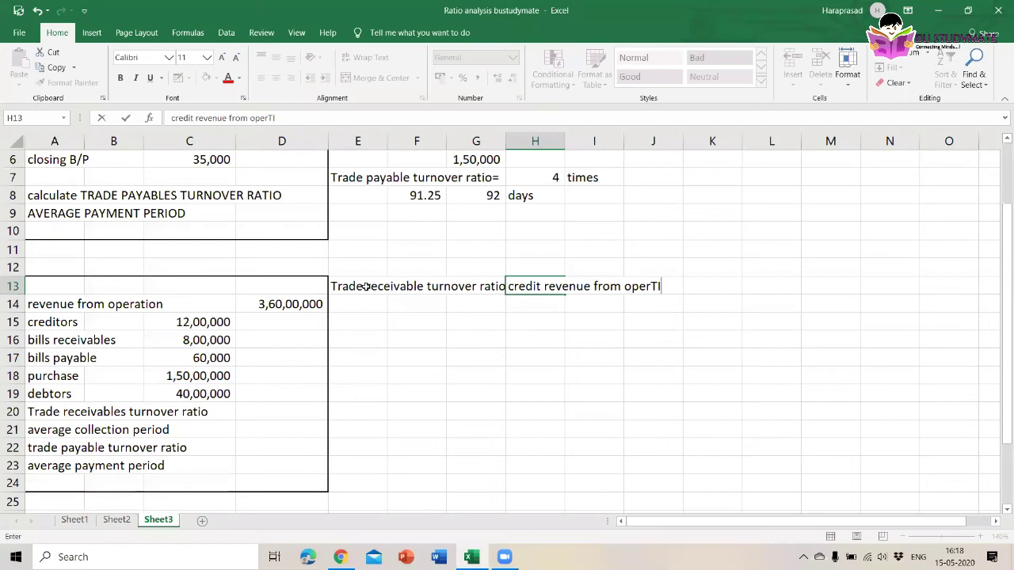
{"action": "type", "text": "O"}
{"action": "key", "text": "BackSpace"}
{"action": "key", "text": "BackSpace"}
{"action": "key", "text": "BackSpace"}
{"action": "type", "text": "ation/da"}
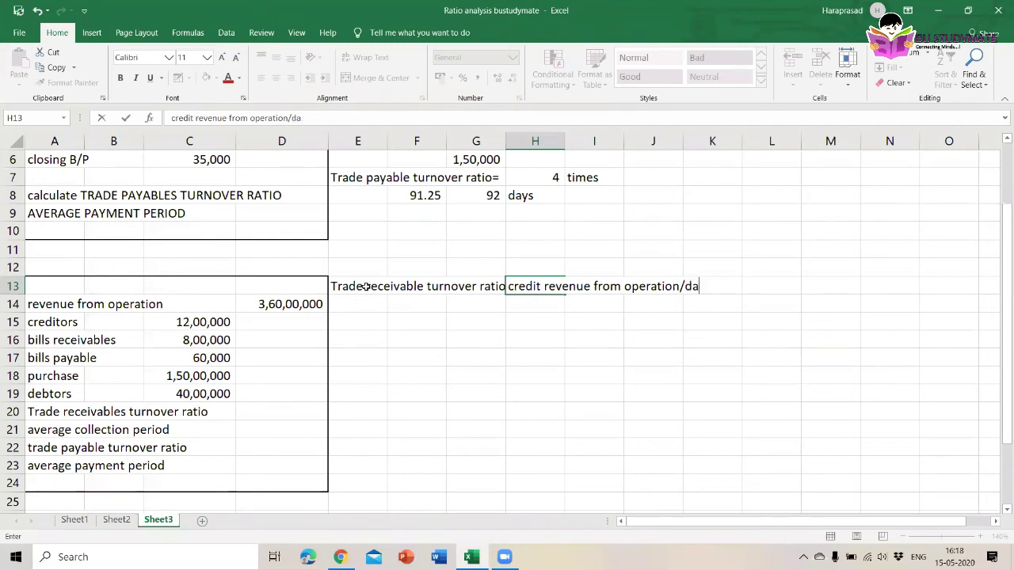
{"action": "key", "text": "BackSpace"}
{"action": "type", "text": "ebto"}
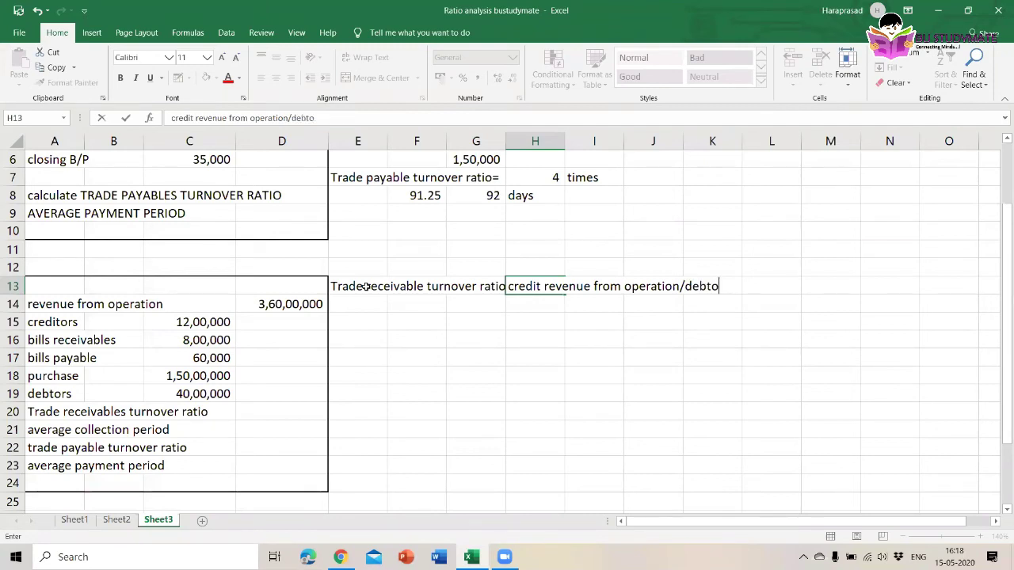
{"action": "type", "text": "rs+bills re"}
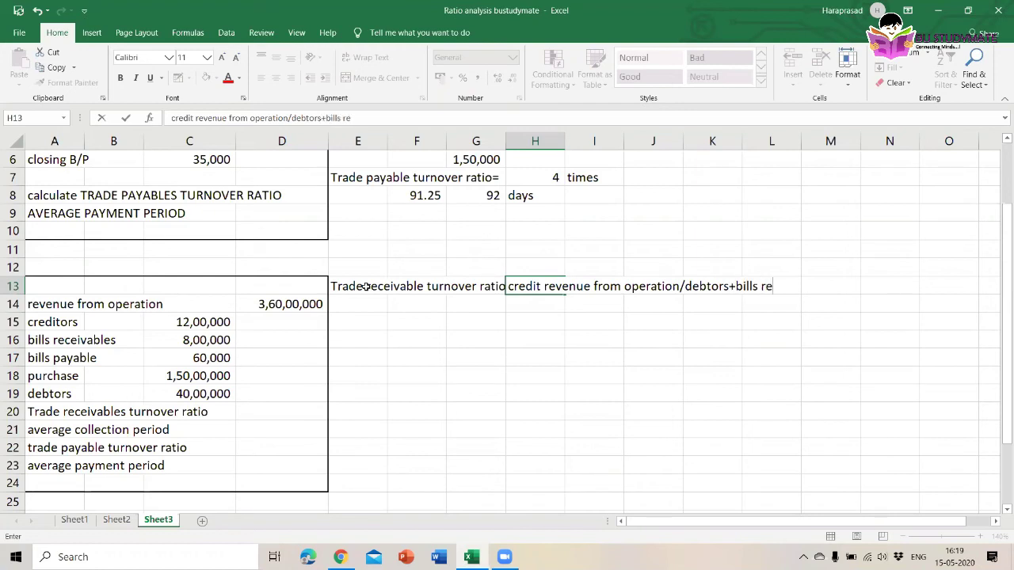
{"action": "type", "text": "ceivables"}
{"action": "left_click", "coordinate": [366, 298]}
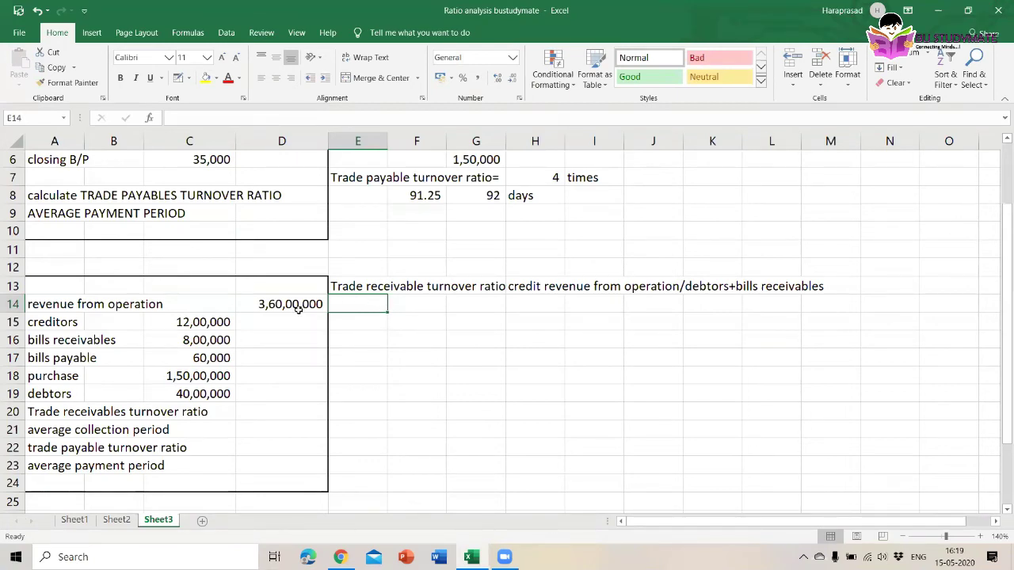
- Enter the revenue from operation amount 36000000 in F14
{"action": "left_click", "coordinate": [414, 299]}
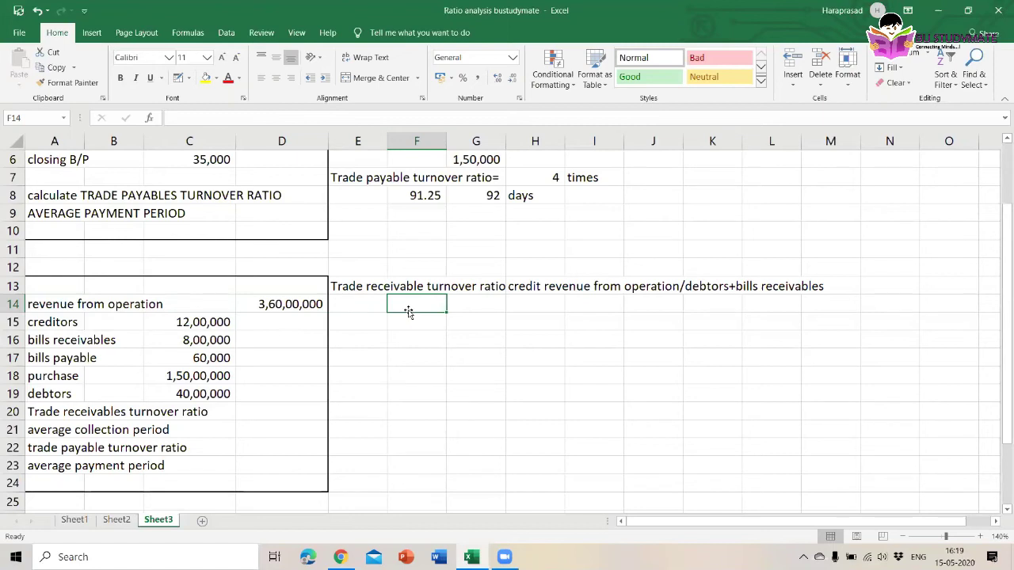
{"action": "type", "text": "3"}
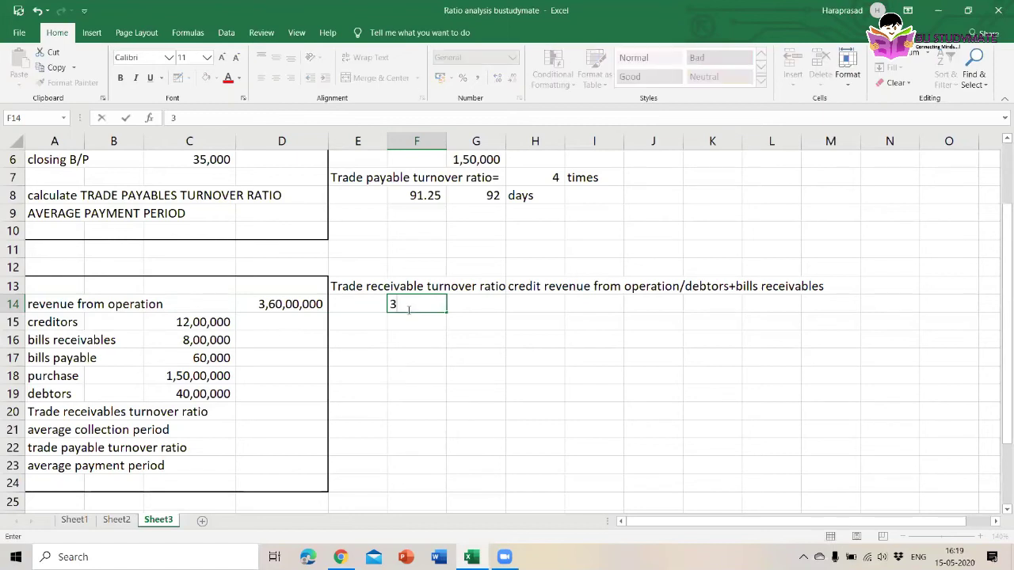
{"action": "type", "text": "6000000"}
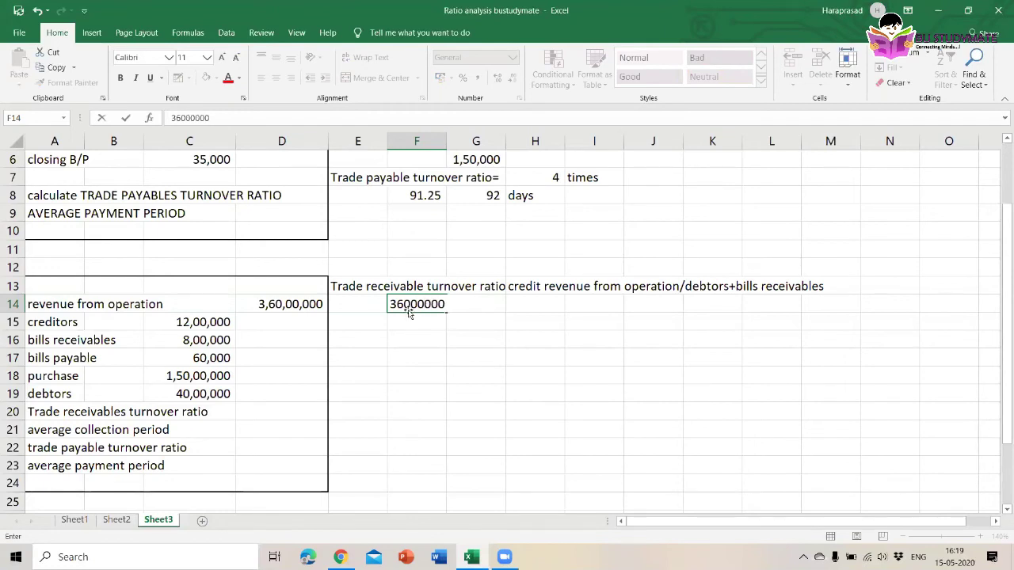
{"action": "key", "text": "Return"}
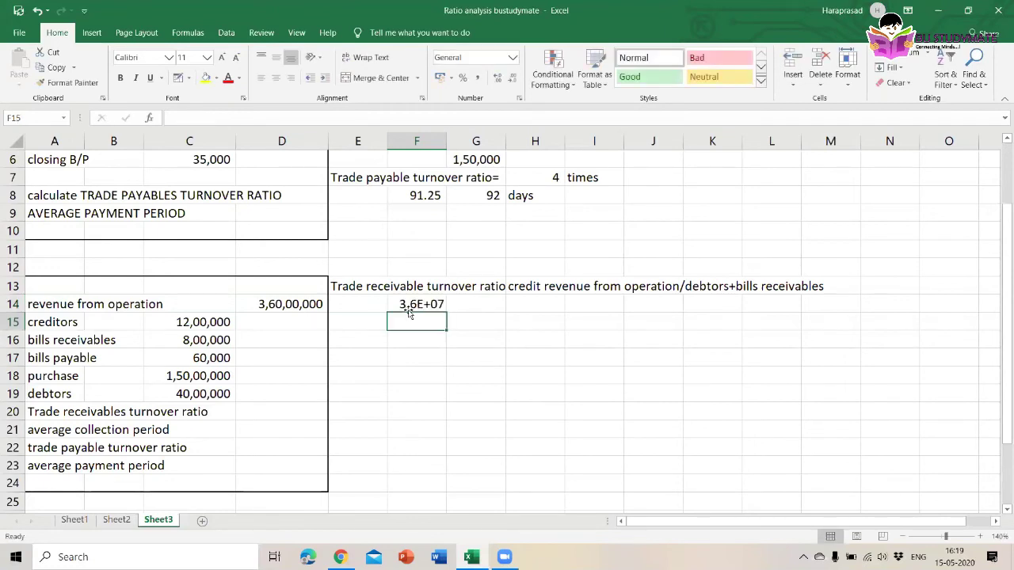
- Widen column F so that F14 shows the revenue amount in full instead of in scientific notation
{"action": "left_click", "coordinate": [409, 309]}
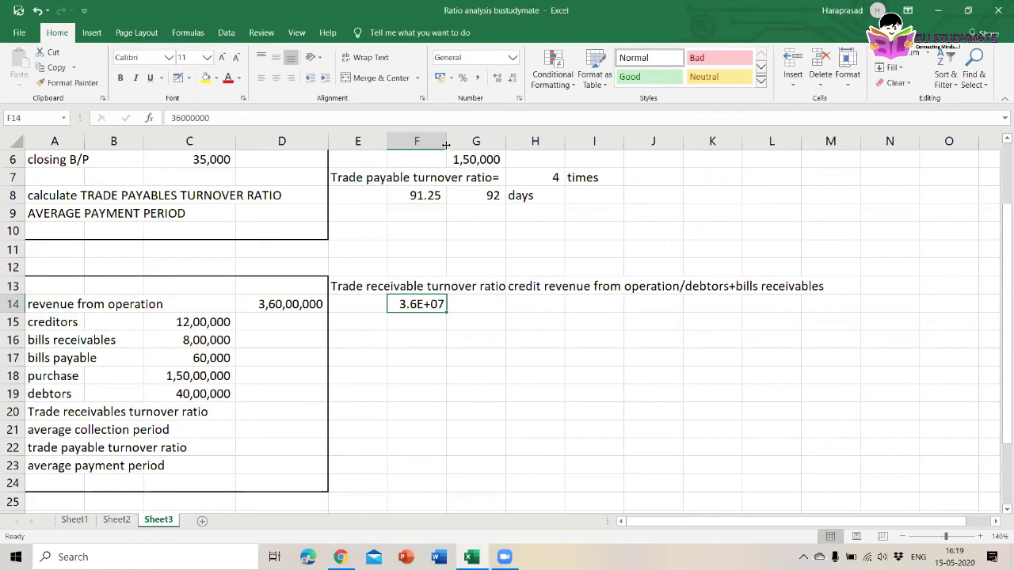
{"action": "left_click_drag", "start_coordinate": [446, 143], "coordinate": [490, 146]}
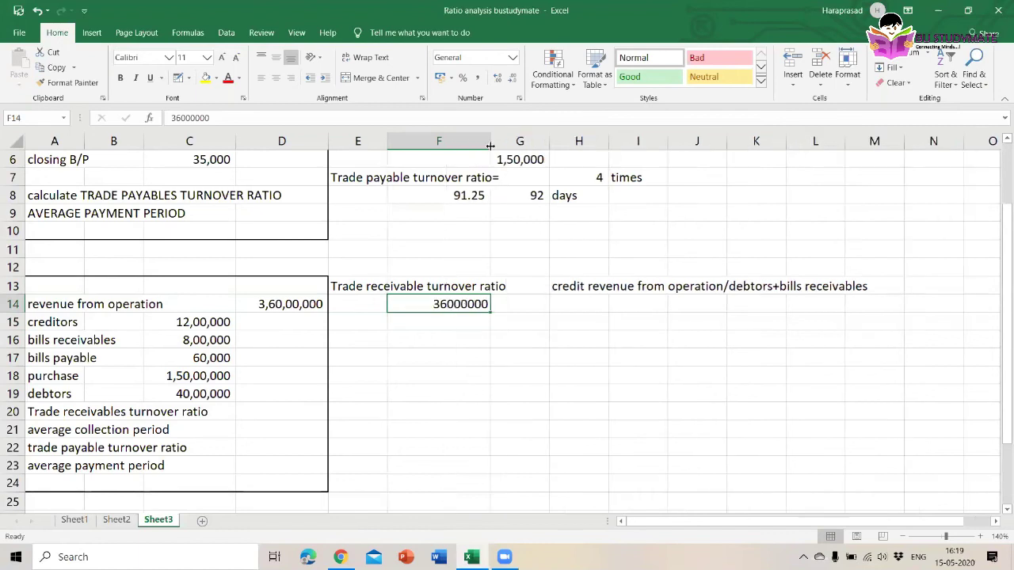
{"action": "left_click", "coordinate": [506, 301]}
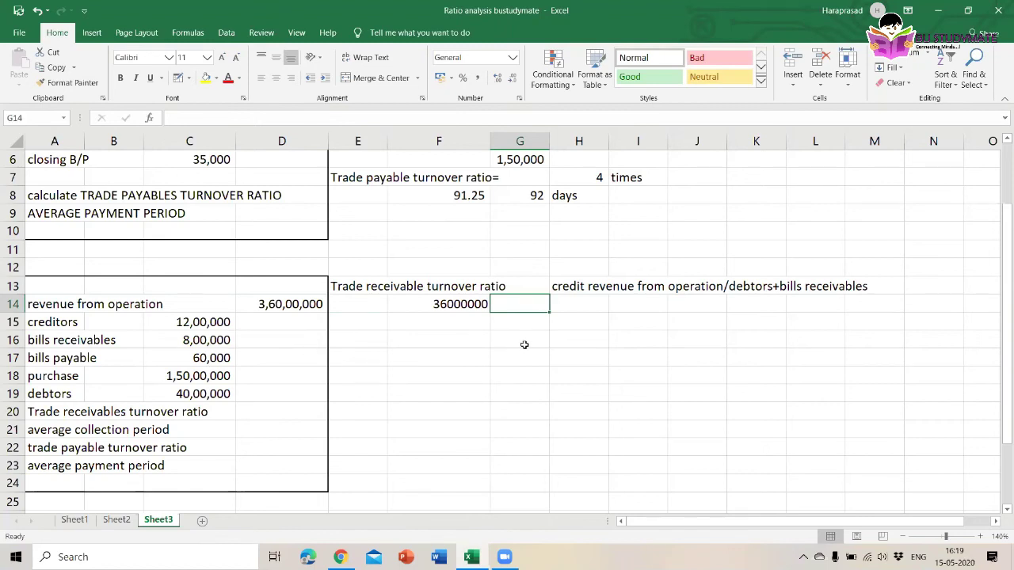
- Enter the debtors plus bills receivables text "4000000+800000" in F15 and its total 4800000 in G15
{"action": "left_click", "coordinate": [469, 321]}
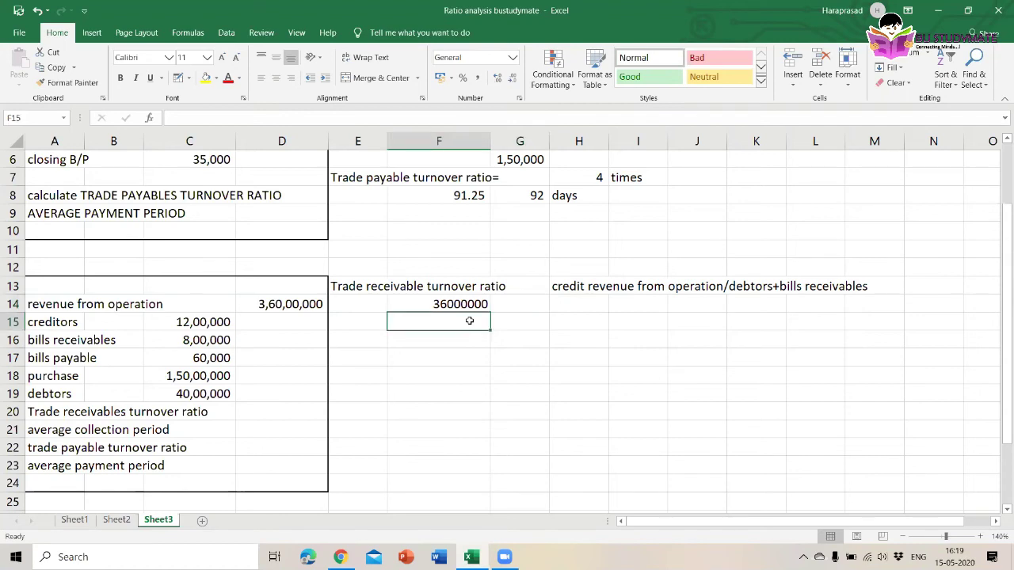
{"action": "type", "text": "48"}
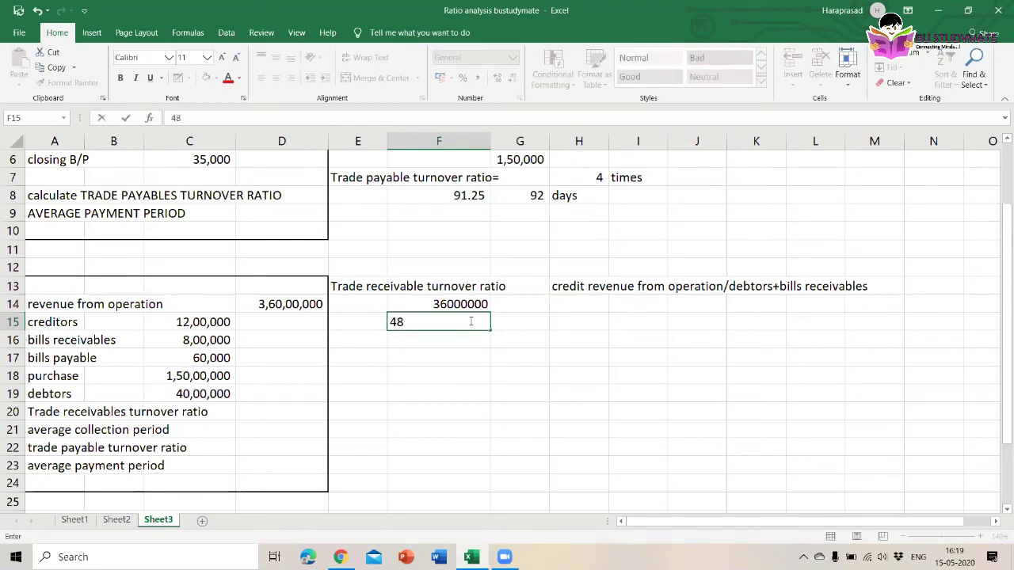
{"action": "key", "text": "BackSpace"}
{"action": "type", "text": "000000+8"}
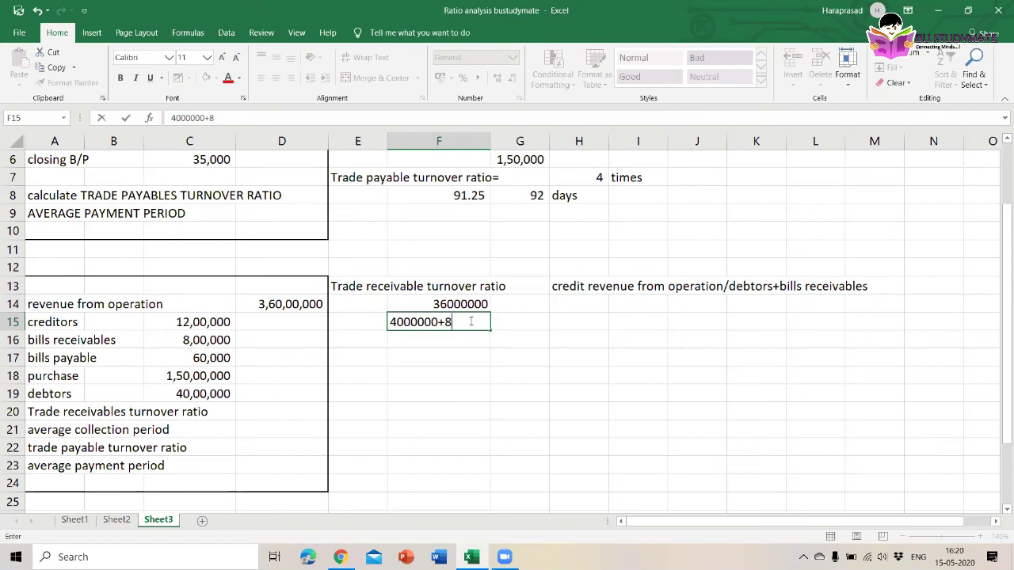
{"action": "type", "text": "00000"}
{"action": "key", "text": "Tab"}
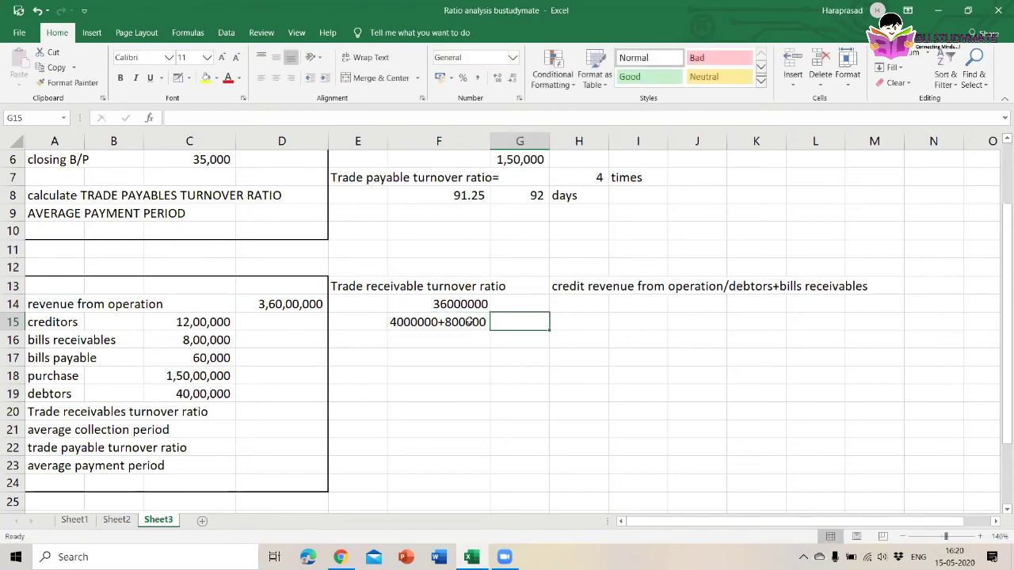
{"action": "type", "text": "480000"}
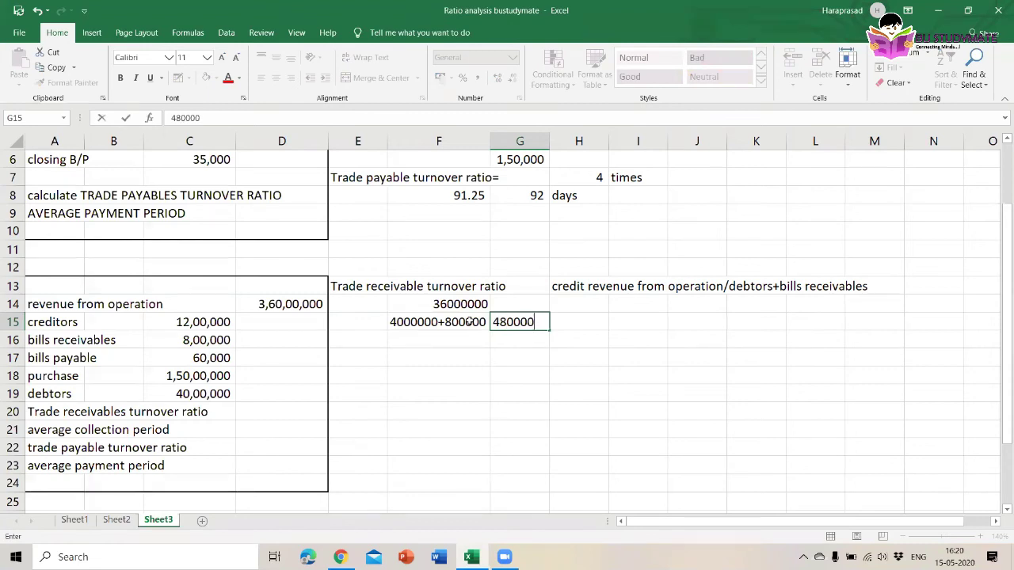
{"action": "type", "text": "0"}
{"action": "key", "text": "Return"}
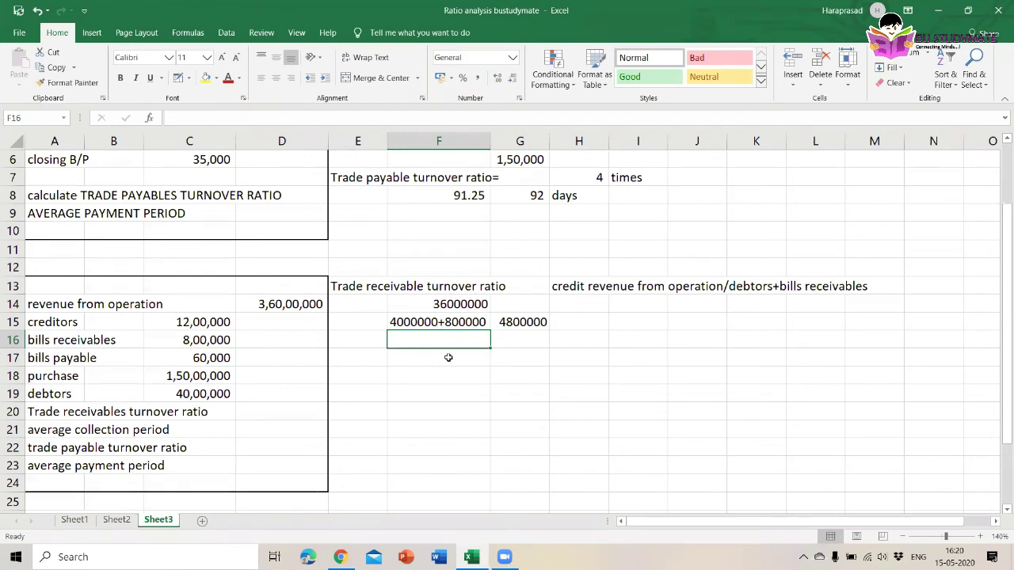
- Calculate the trade receivable turnover ratio in F17 with the formula =F14/G15 and enter its unit "times" in G17
{"action": "left_click", "coordinate": [448, 357]}
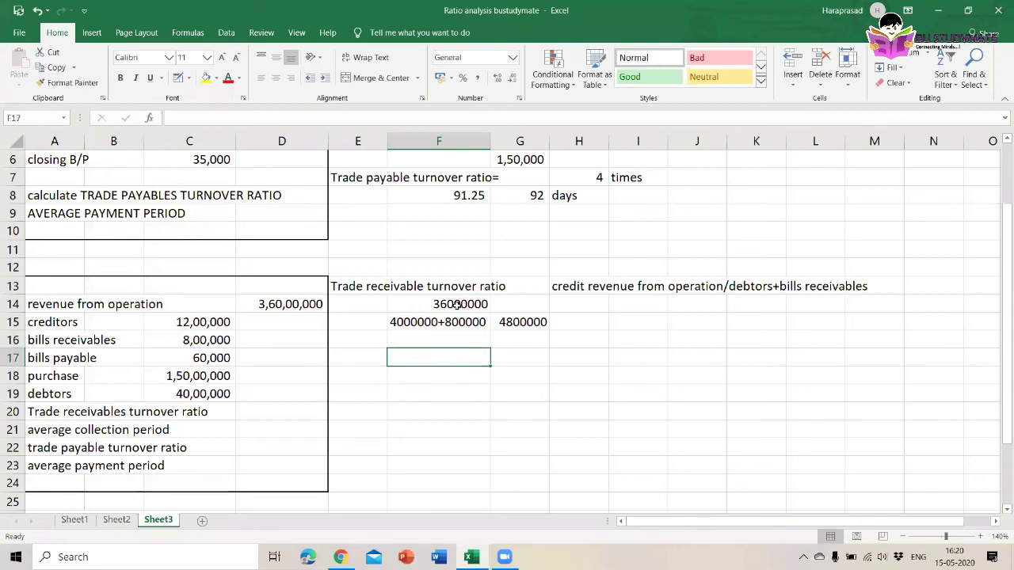
{"action": "type", "text": "="}
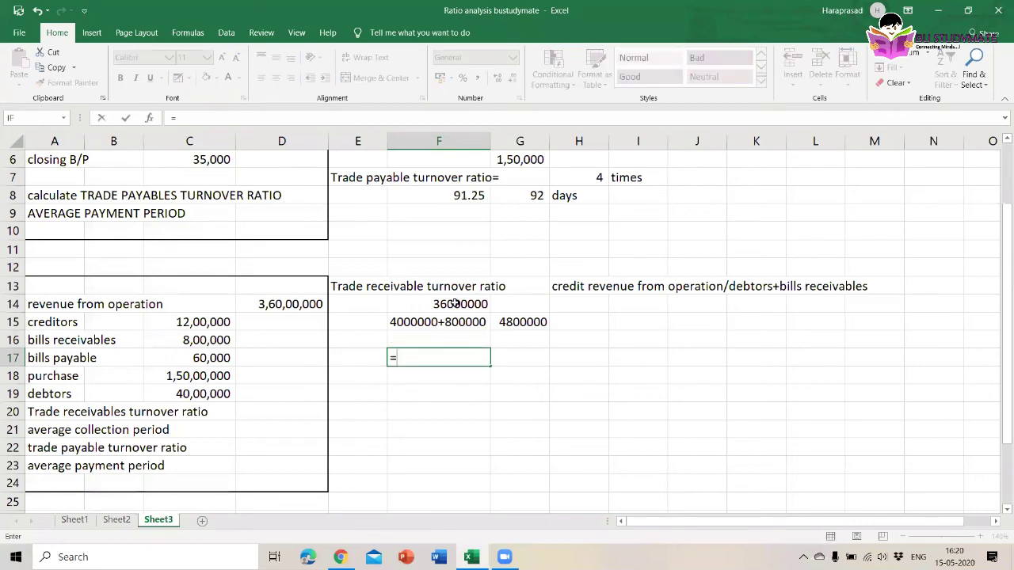
{"action": "left_click", "coordinate": [456, 303]}
{"action": "type", "text": "/"}
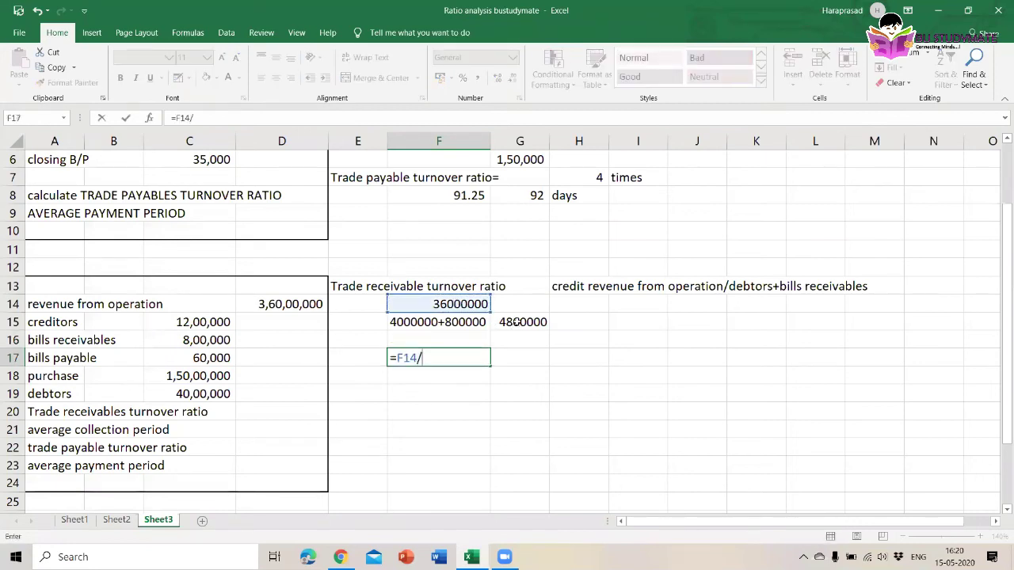
{"action": "left_click", "coordinate": [516, 322]}
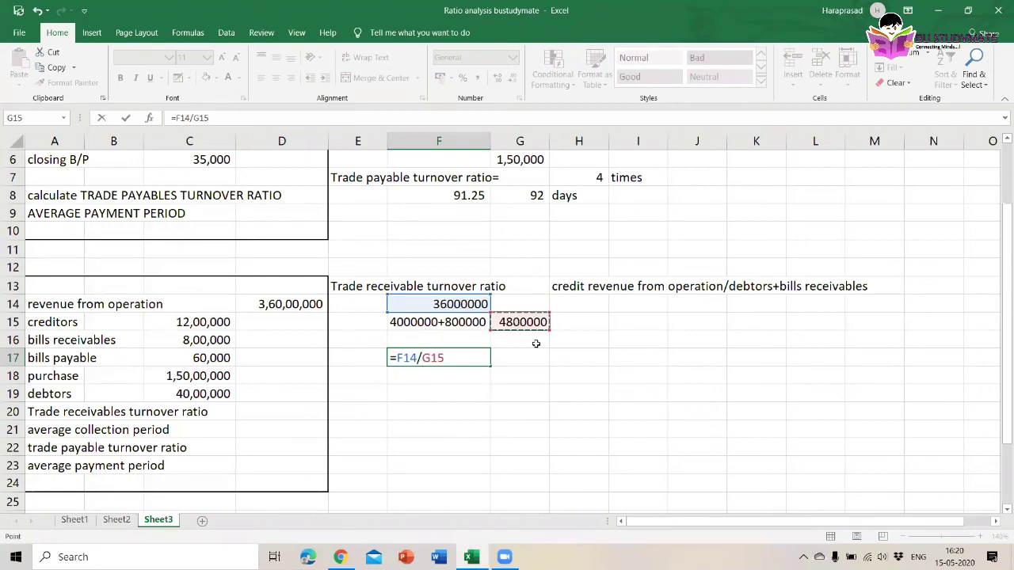
{"action": "key", "text": "Return"}
{"action": "left_click", "coordinate": [526, 358]}
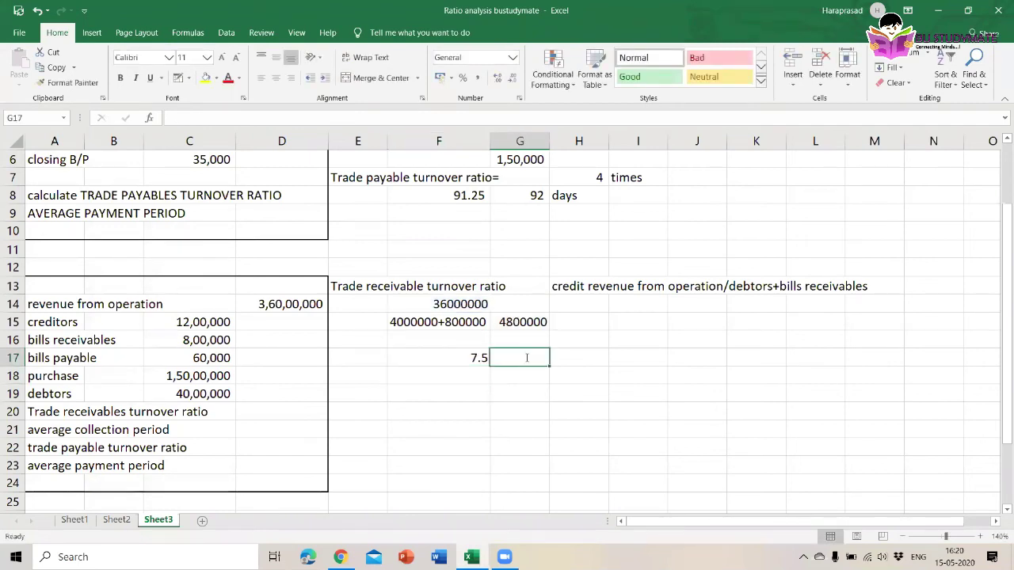
{"action": "type", "text": "tim"}
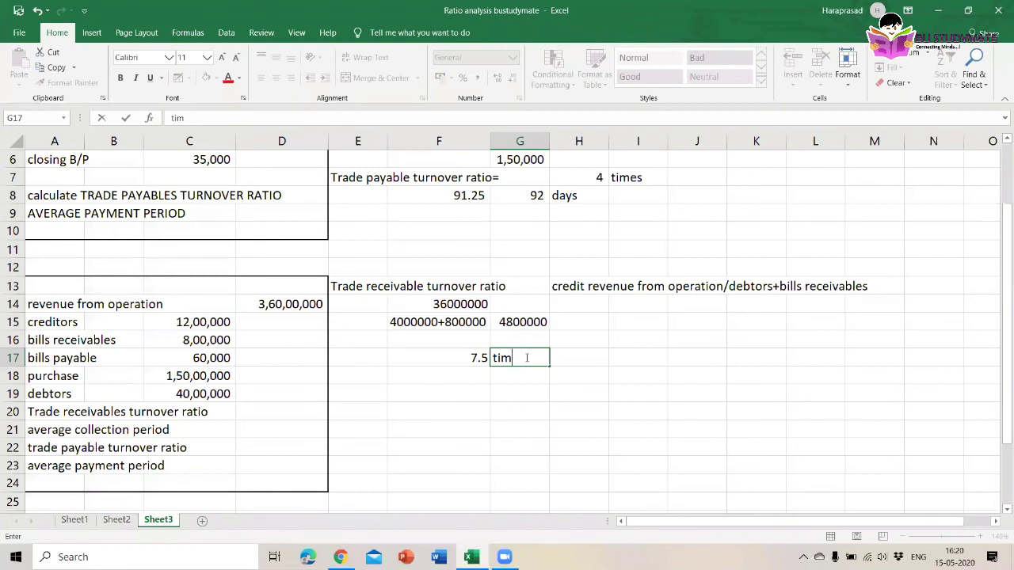
{"action": "type", "text": "es"}
{"action": "key", "text": "Return"}
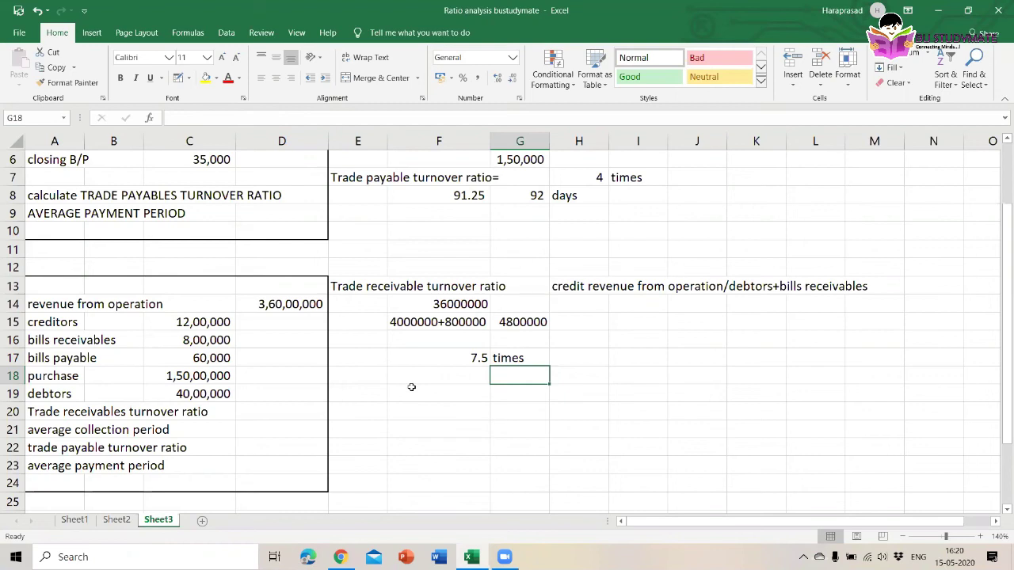
- Bring the "average collection period" label into E18 with a reference to A21
{"action": "left_click", "coordinate": [362, 376]}
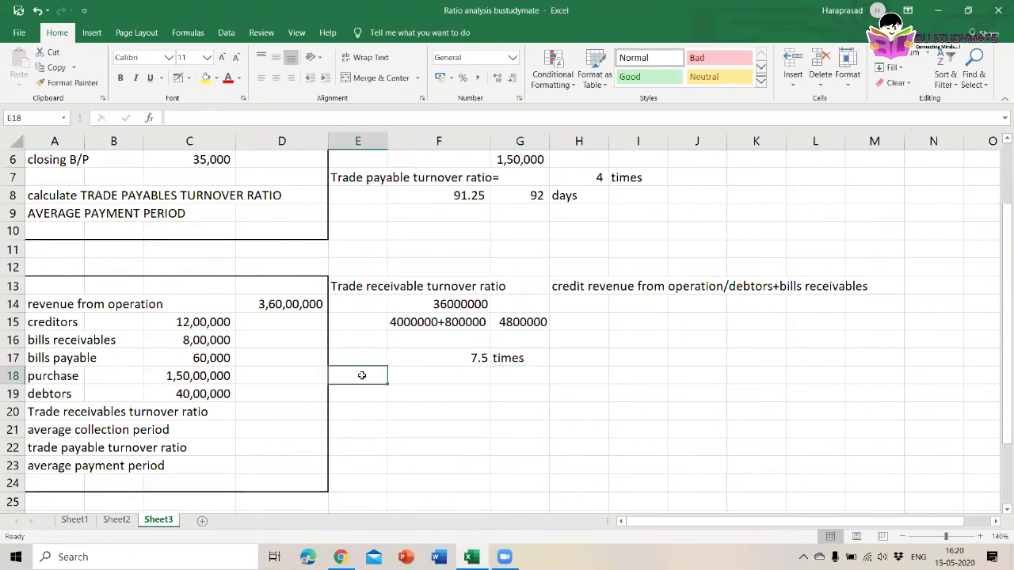
{"action": "type", "text": "="}
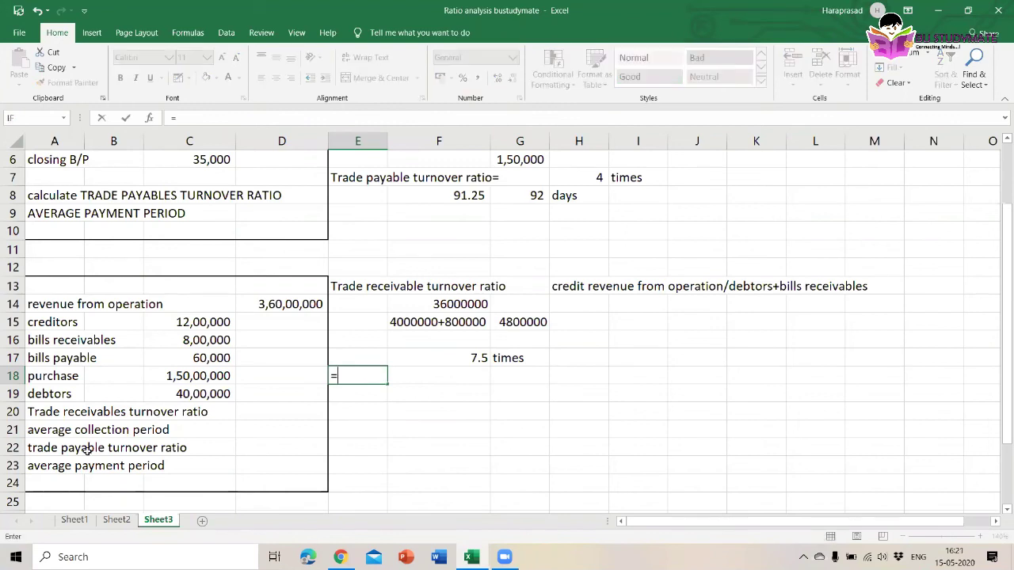
{"action": "left_click", "coordinate": [51, 432]}
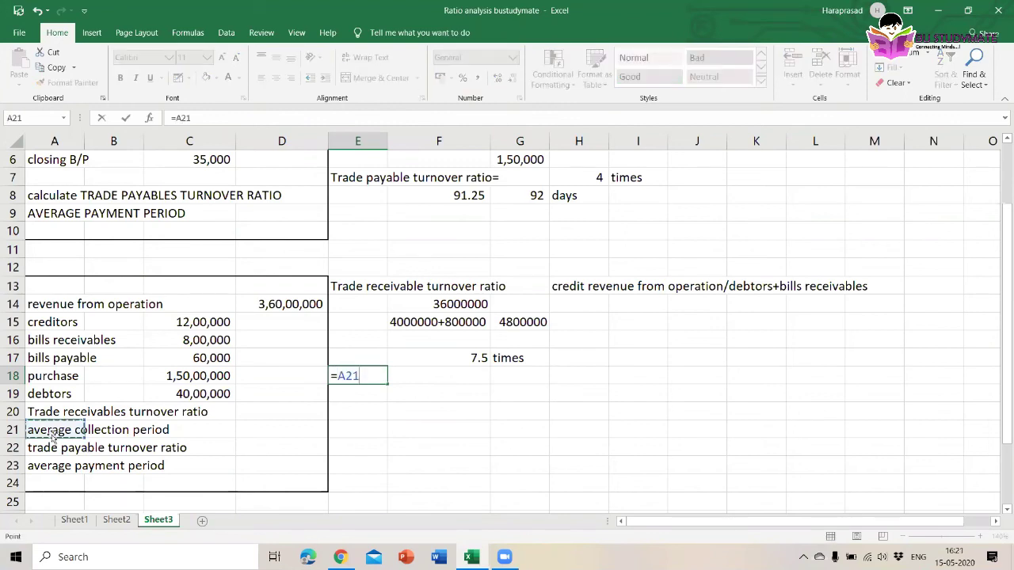
{"action": "key", "text": "Return"}
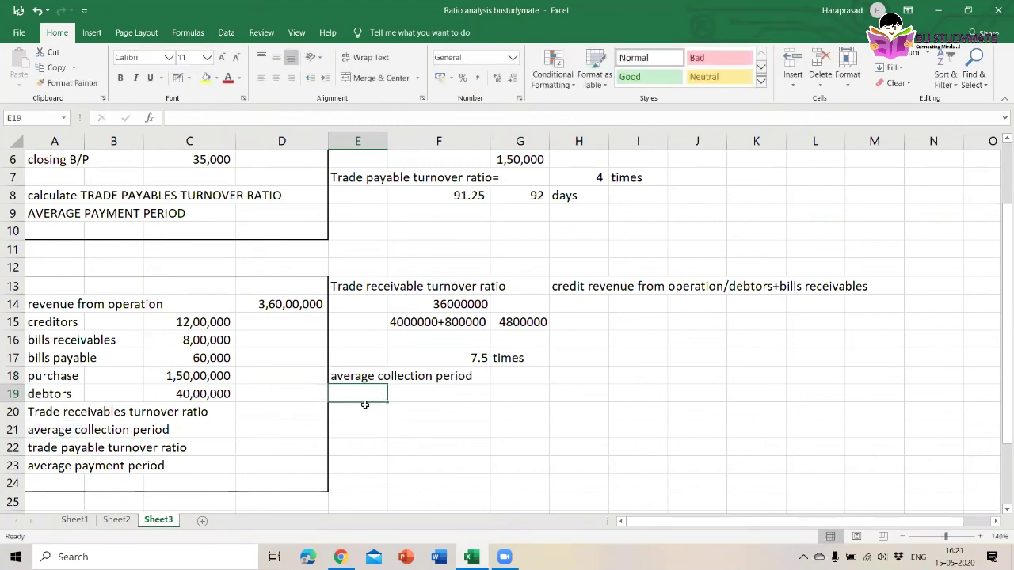
- Write the collection period's formula text "365/trade receivables turnover ratio" in G18
{"action": "left_click", "coordinate": [515, 378]}
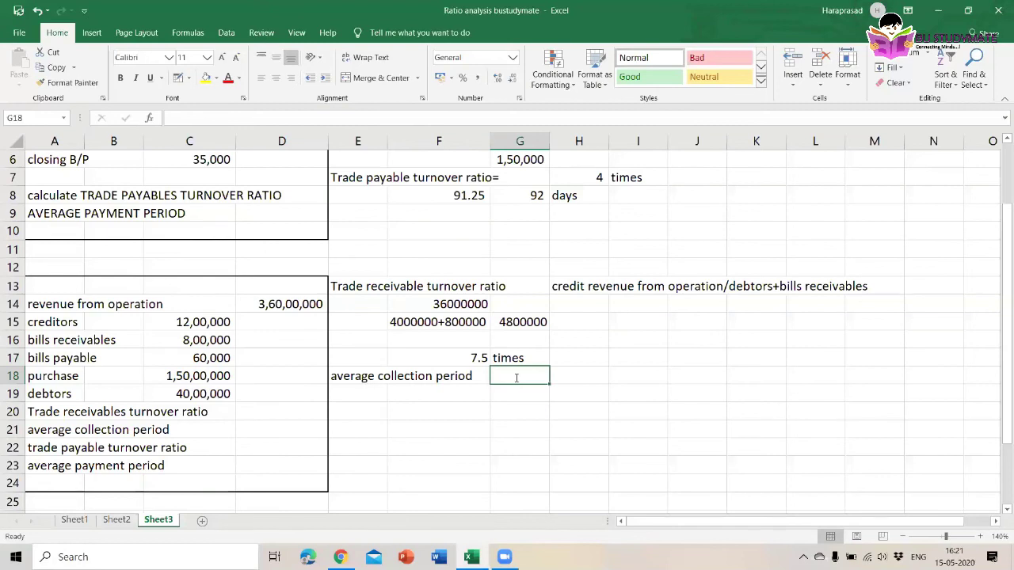
{"action": "type", "text": "365"}
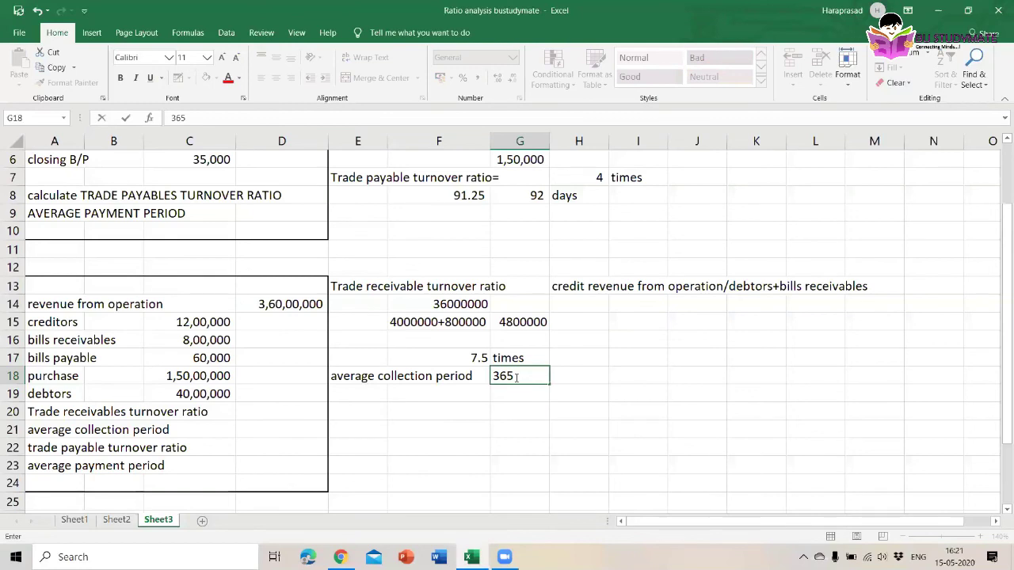
{"action": "type", "text": "/trade rece"}
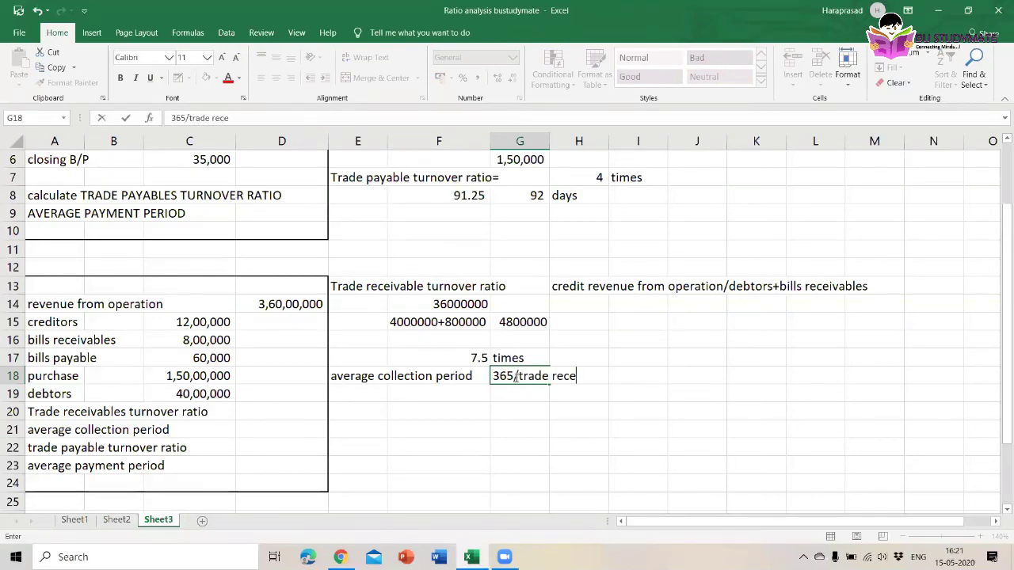
{"action": "type", "text": "ivables turnove"}
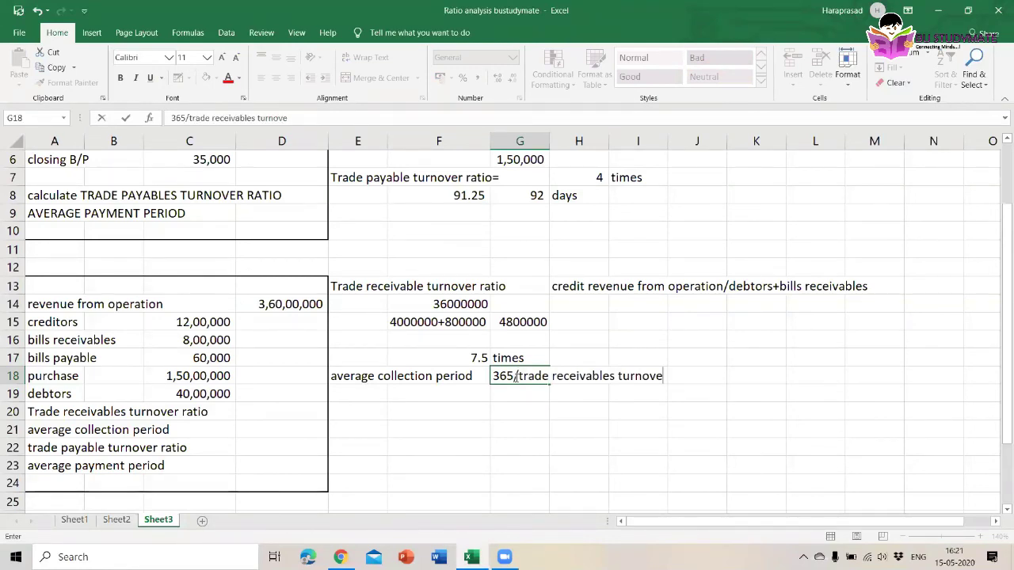
{"action": "type", "text": "r ratio"}
{"action": "key", "text": "Return"}
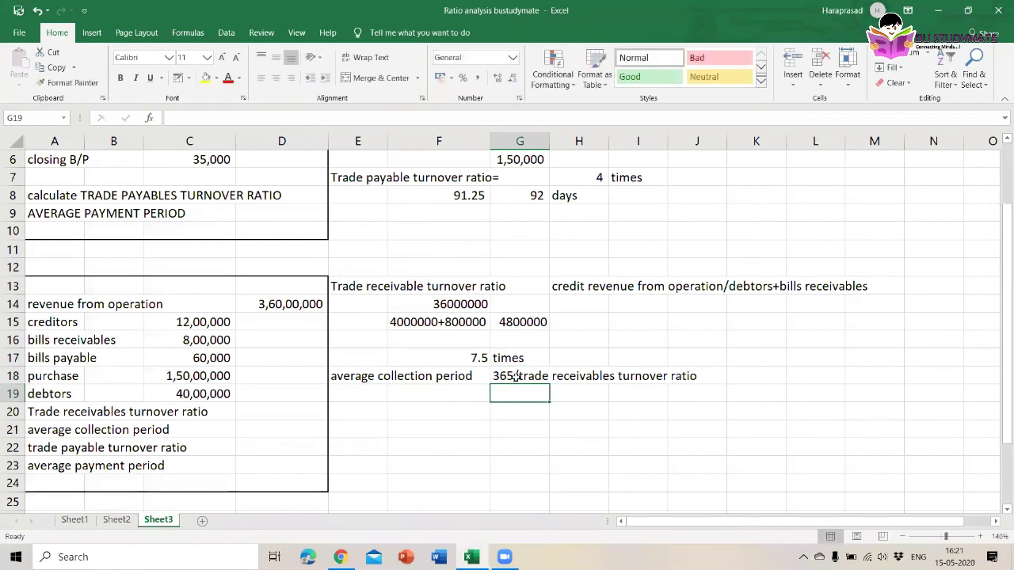
- Calculate the average collection period in G19 with the formula =365/F17
{"action": "type", "text": "="}
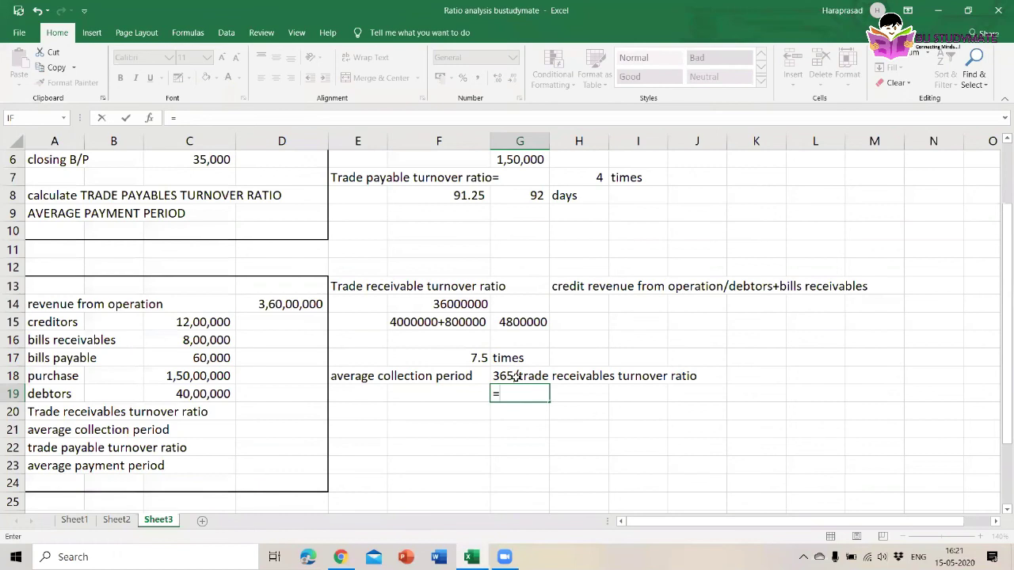
{"action": "type", "text": "365/"}
{"action": "left_click", "coordinate": [472, 357]}
{"action": "key", "text": "Return"}
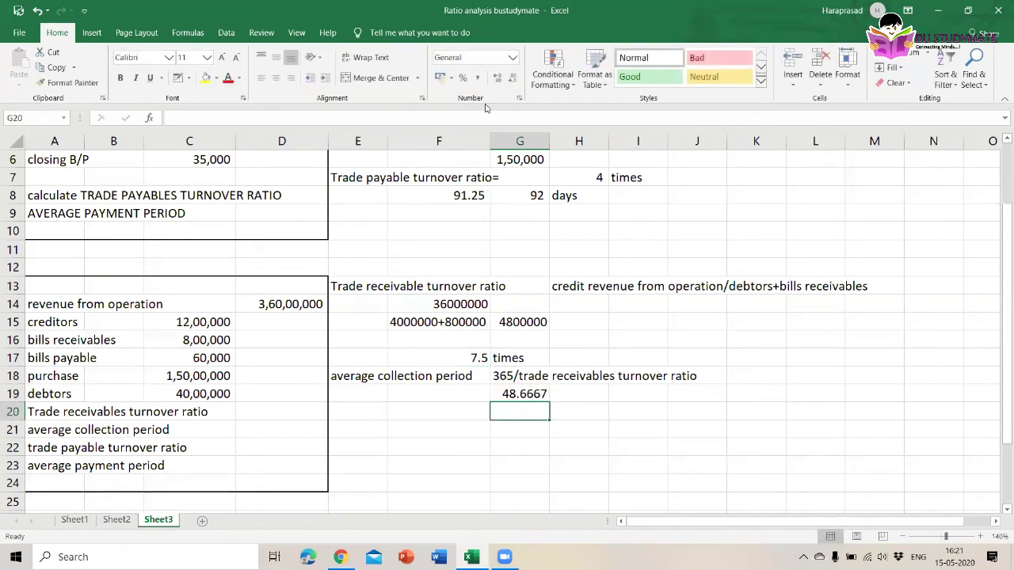
- Reduce the number format of the collection period in G19 to zero decimal places
{"action": "key", "text": "Up"}
{"action": "left_click", "coordinate": [513, 78]}
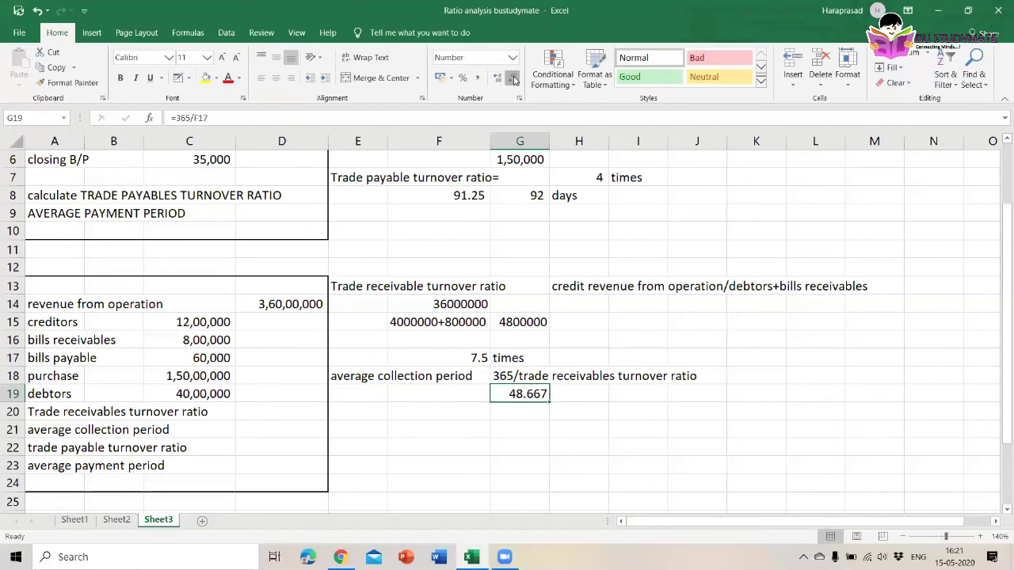
{"action": "left_click", "coordinate": [513, 78]}
{"action": "left_click", "coordinate": [513, 78]}
{"action": "left_click", "coordinate": [513, 78]}
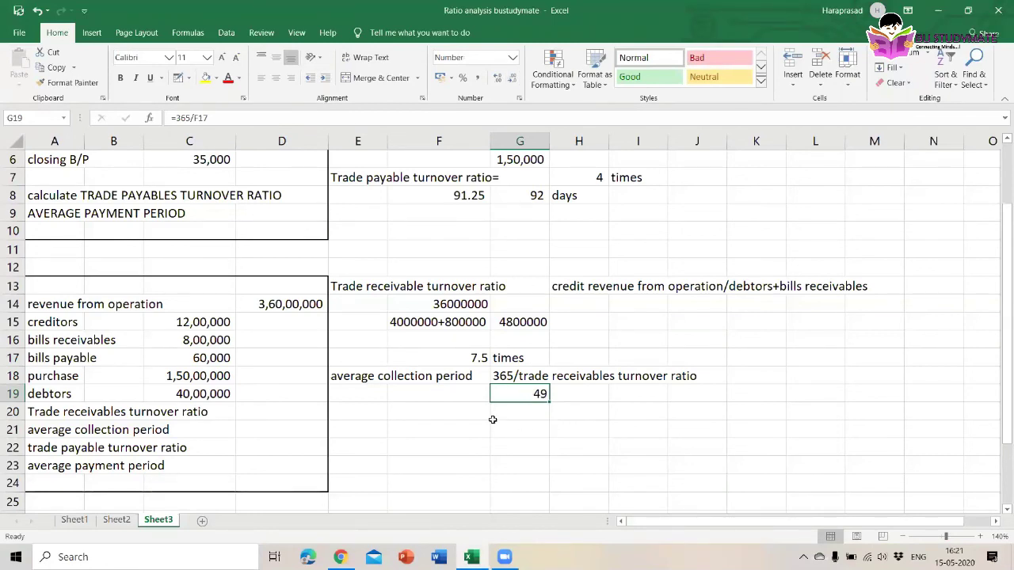
- Enter the label "trade payable turnover ratio" in E20 and go to H20 in the same row
{"action": "left_click", "coordinate": [358, 409]}
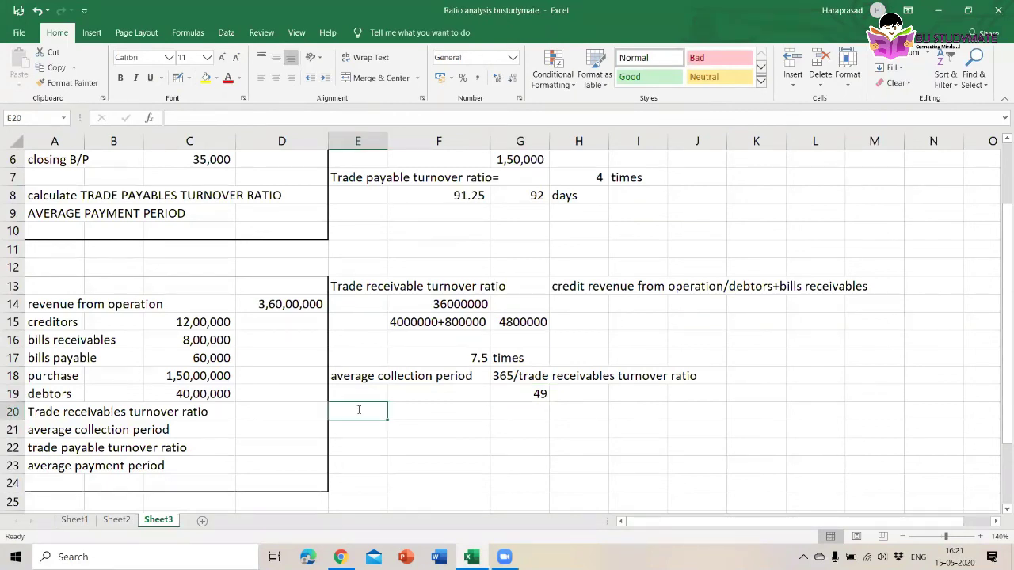
{"action": "type", "text": "trade"}
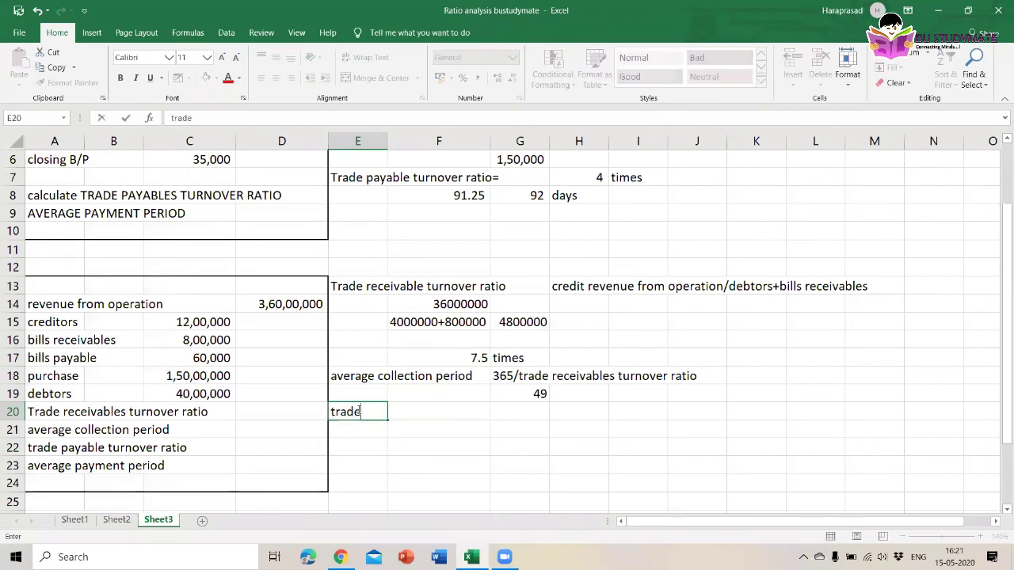
{"action": "type", "text": " payable tu"}
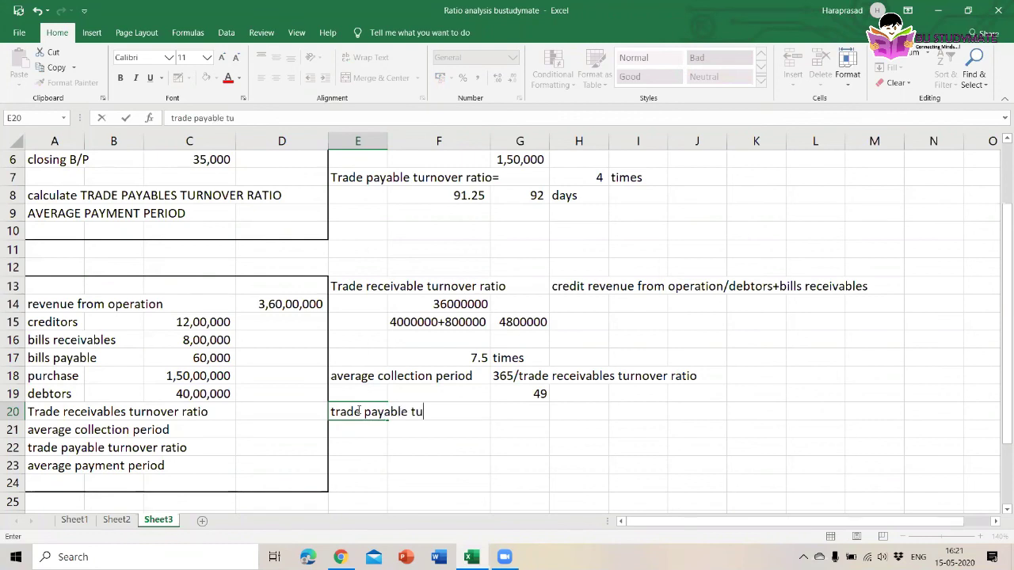
{"action": "type", "text": "rnover rati"}
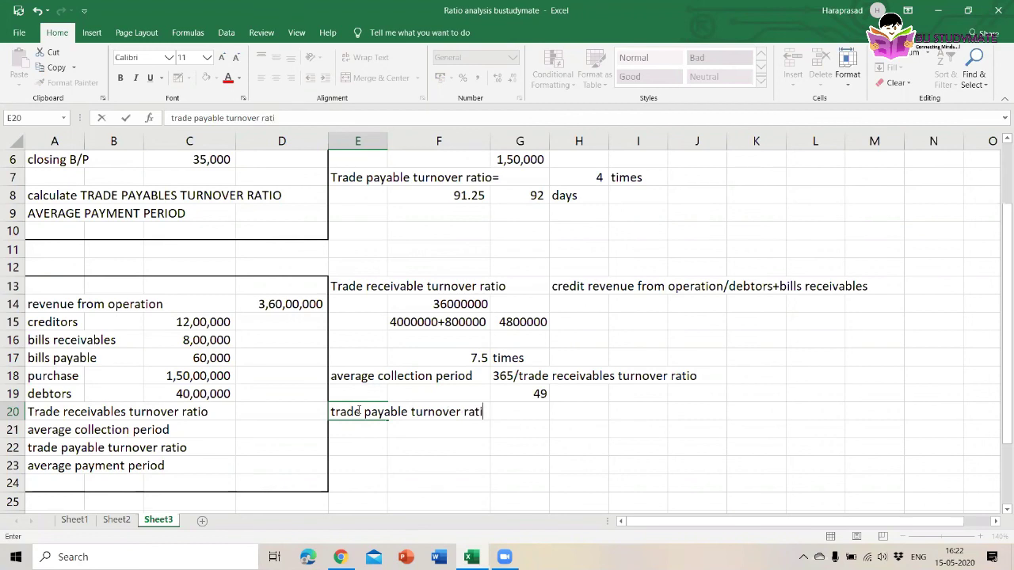
{"action": "type", "text": "o"}
{"action": "key", "text": "Tab"}
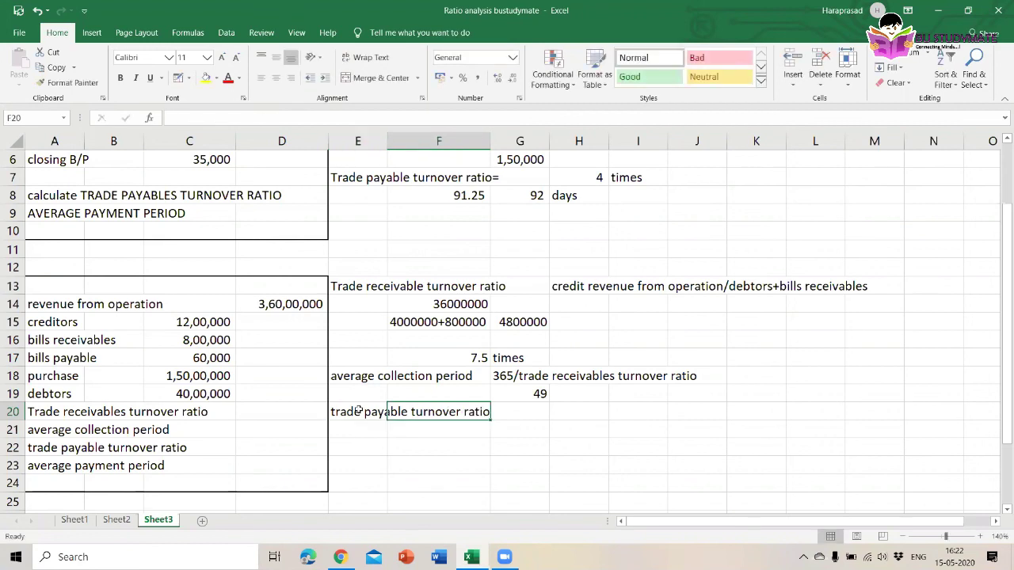
{"action": "key", "text": "Right"}
{"action": "key", "text": "Right"}
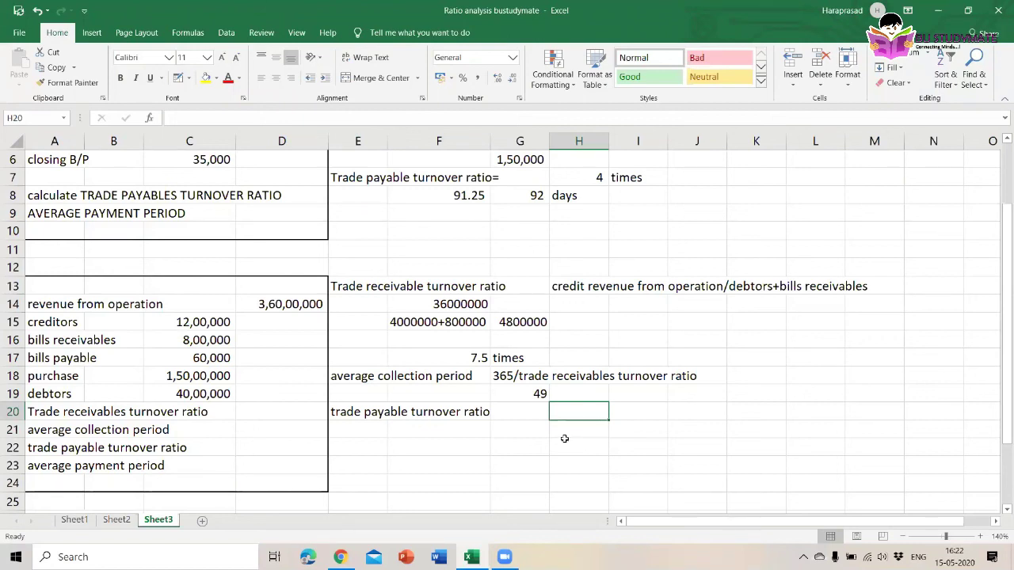
- Calculate the trade payable turnover ratio in H20 with the formula =C18/(C15+C17)
{"action": "type", "text": "="}
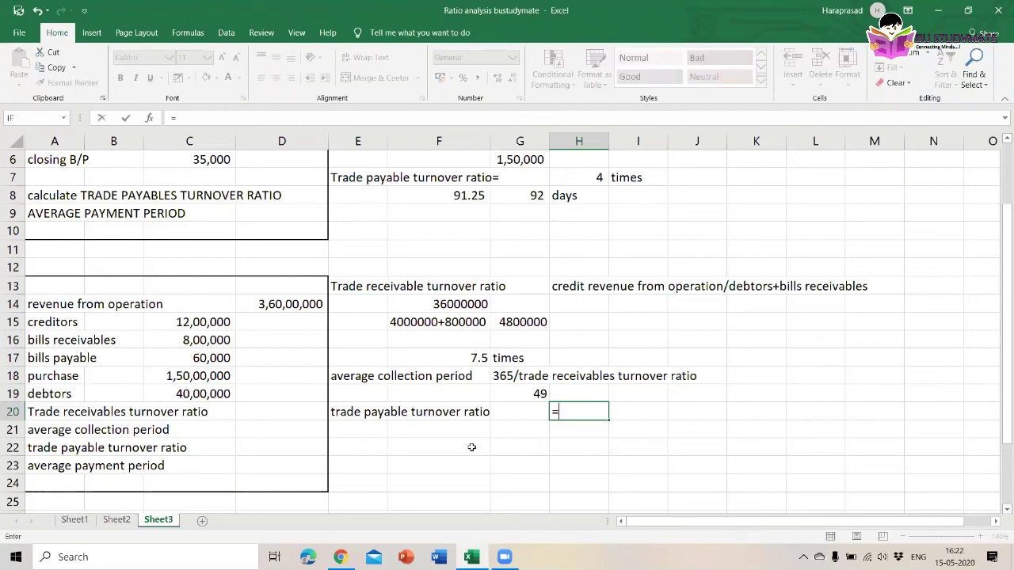
{"action": "left_click", "coordinate": [203, 379]}
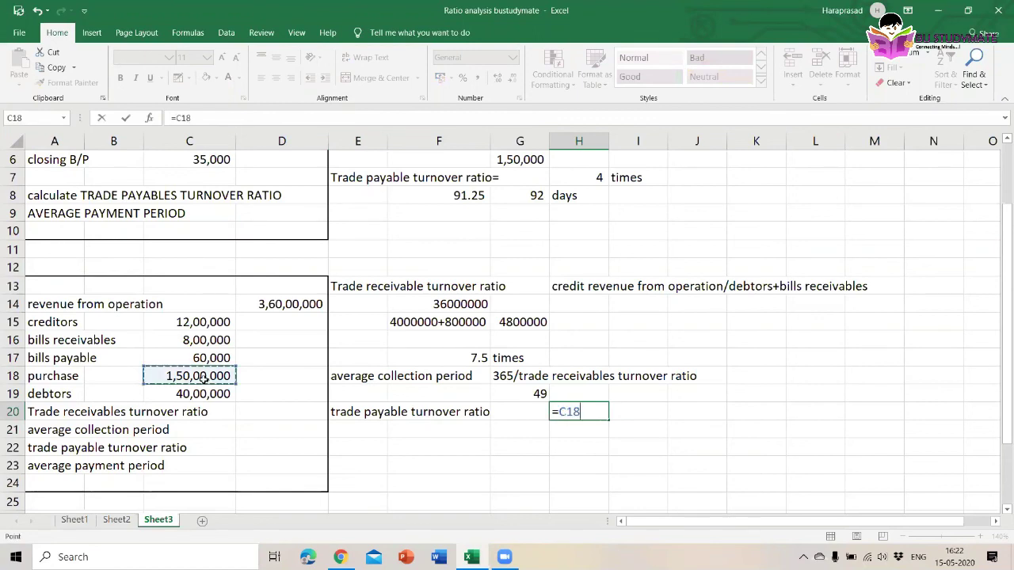
{"action": "type", "text": "/("}
{"action": "left_click", "coordinate": [190, 322]}
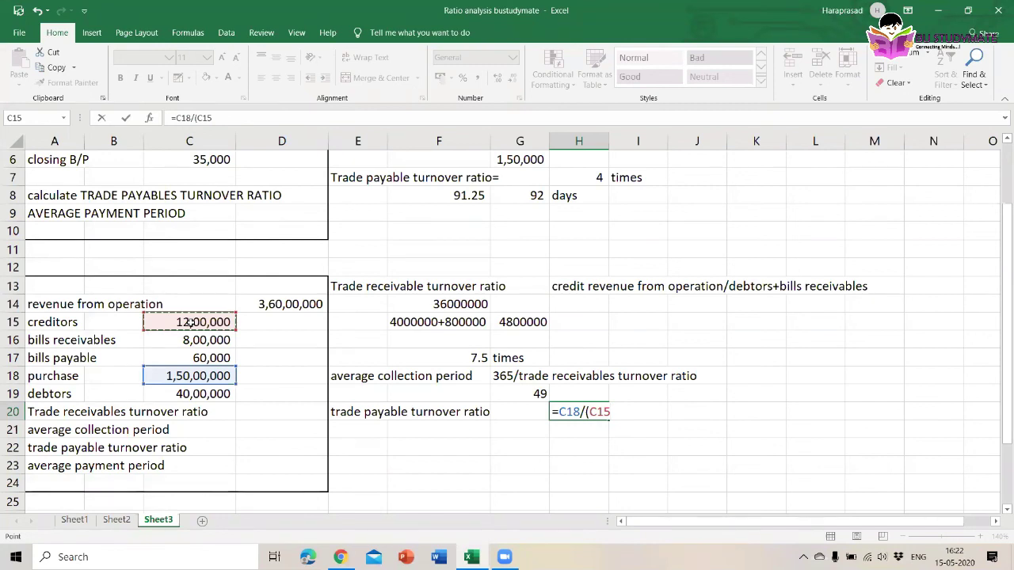
{"action": "type", "text": "+"}
{"action": "left_click", "coordinate": [181, 359]}
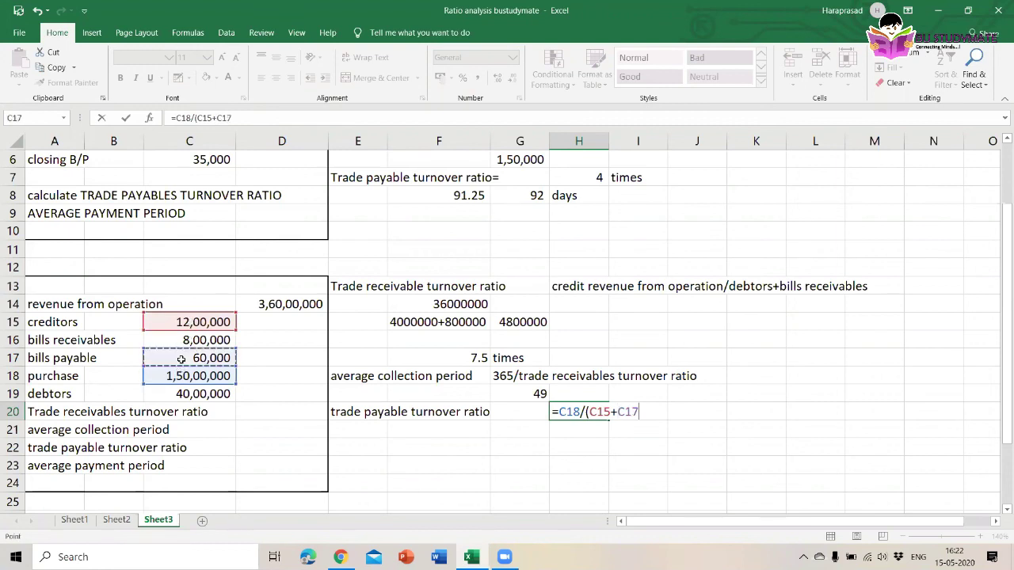
{"action": "type", "text": ")"}
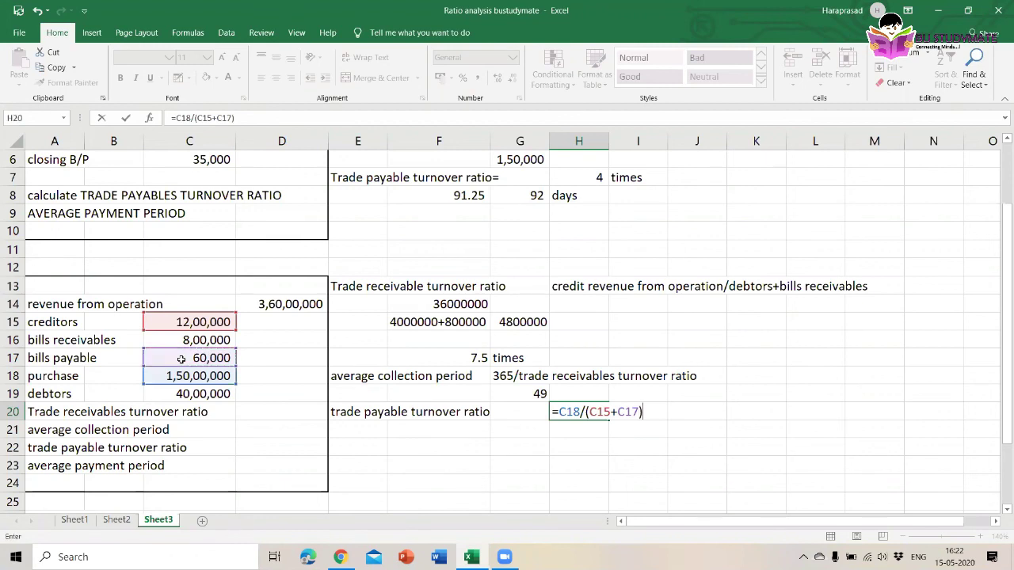
{"action": "key", "text": "Return"}
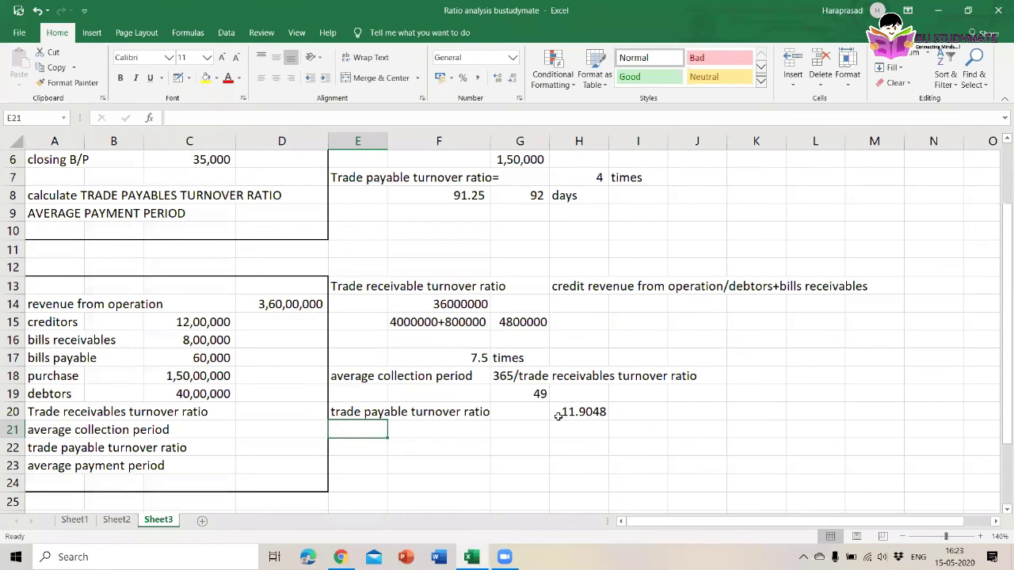
- Fill E21 with the average payment period label by referencing it with the formula =A23
{"action": "type", "text": "="}
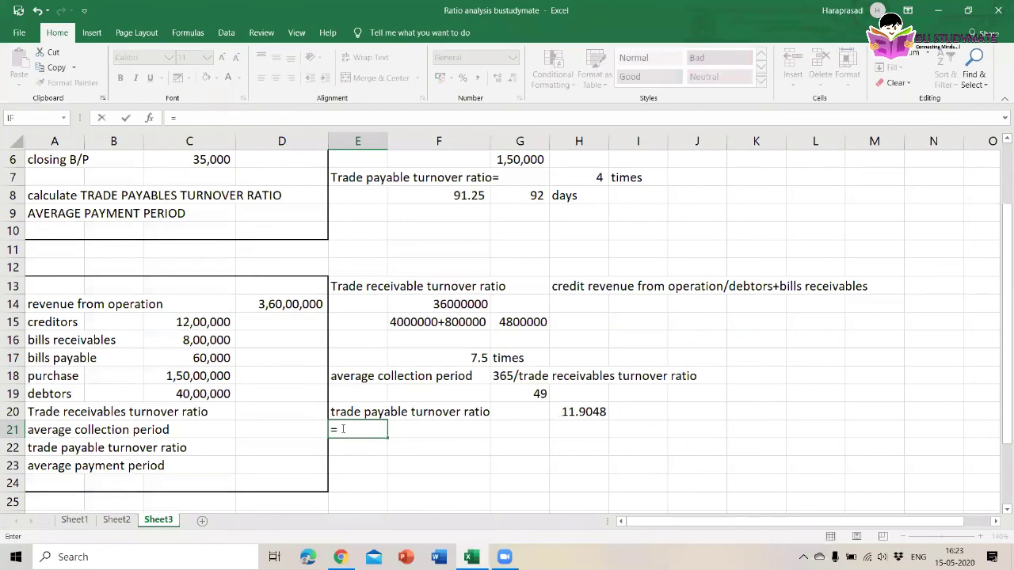
{"action": "left_click", "coordinate": [56, 468]}
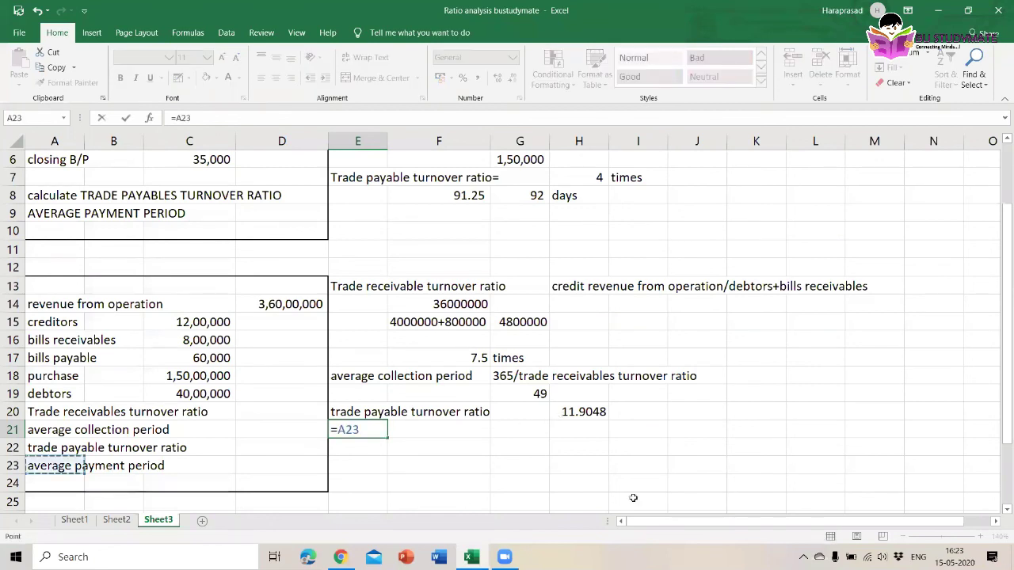
{"action": "key", "text": "Return"}
- Calculate the average payment period in H21 with the formula =365/H20
{"action": "left_click", "coordinate": [580, 431]}
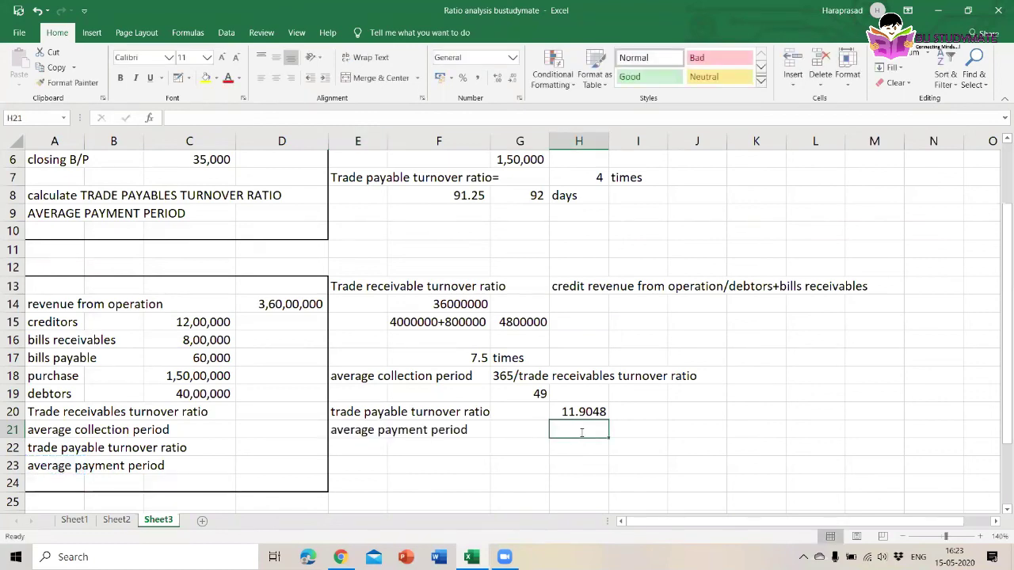
{"action": "type", "text": "=365"}
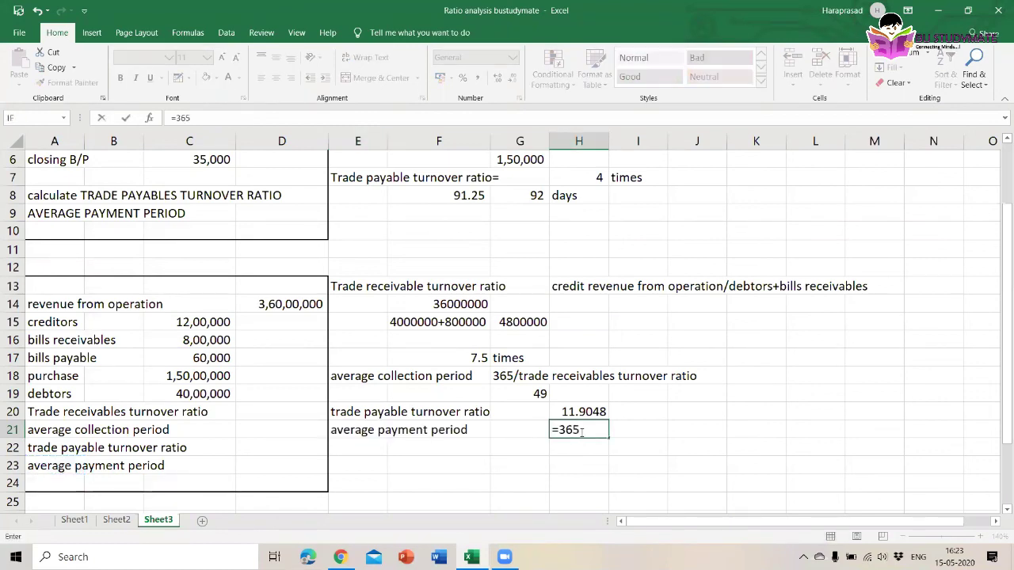
{"action": "type", "text": "/"}
{"action": "key", "text": "Up"}
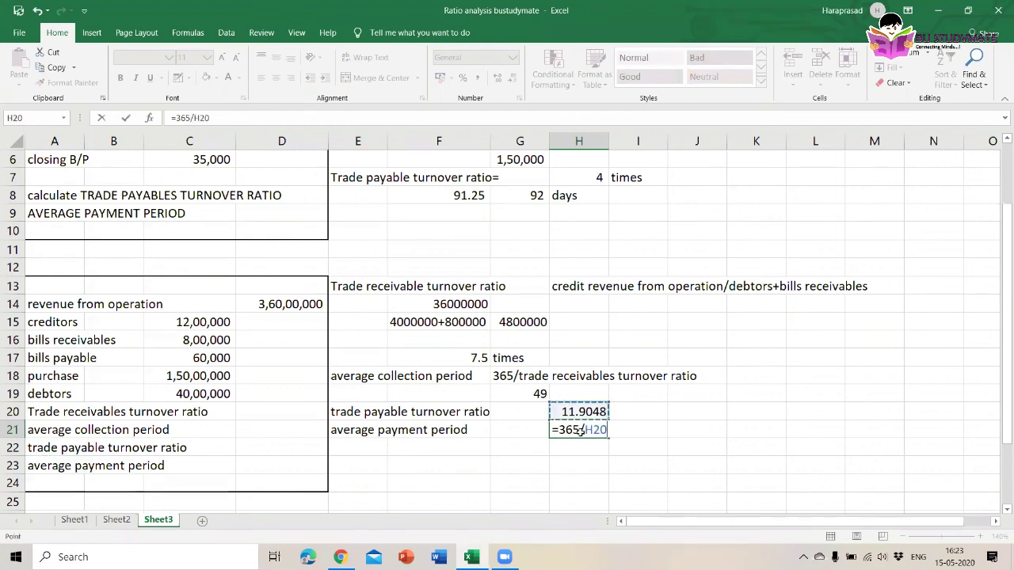
{"action": "key", "text": "Return"}
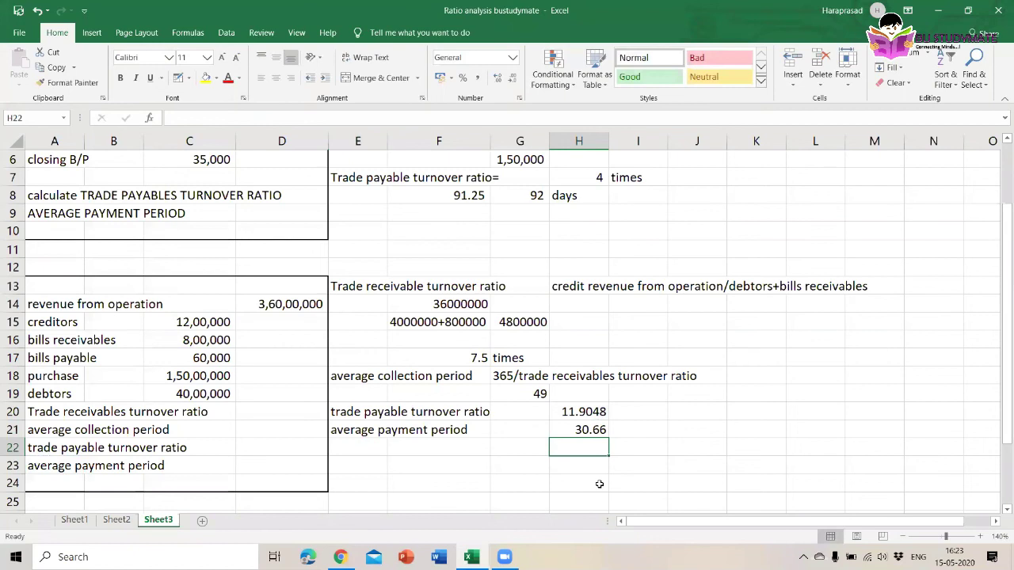
- Reduce the number format of the average payment period in H21 to zero decimal places
{"action": "left_click", "coordinate": [588, 432]}
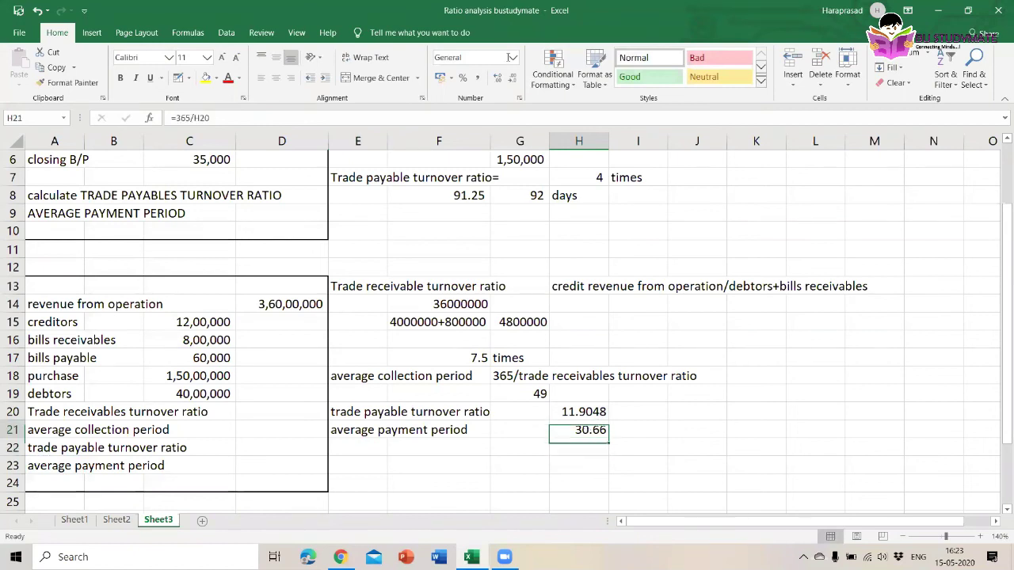
{"action": "left_click", "coordinate": [513, 78]}
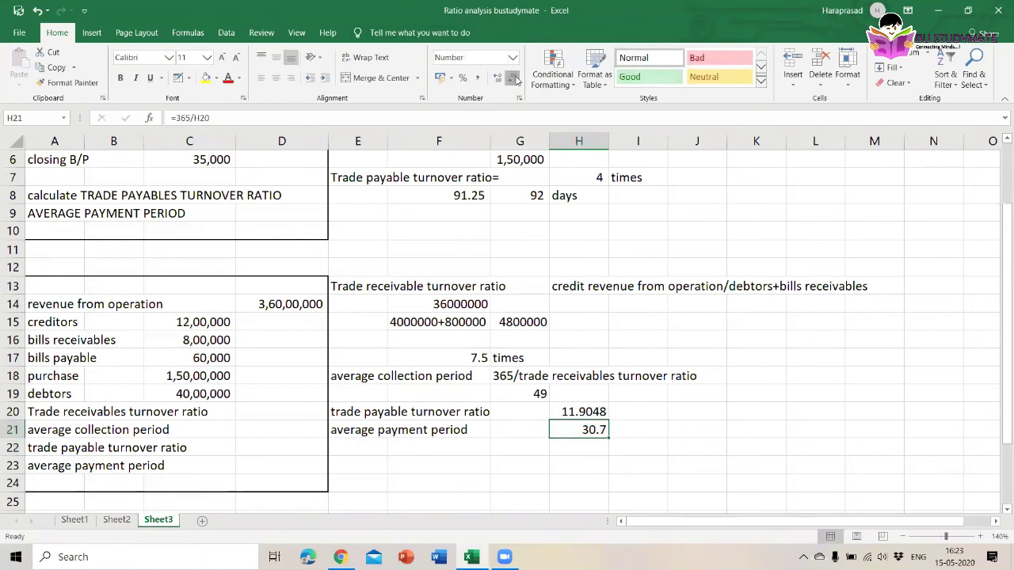
{"action": "left_click", "coordinate": [514, 78]}
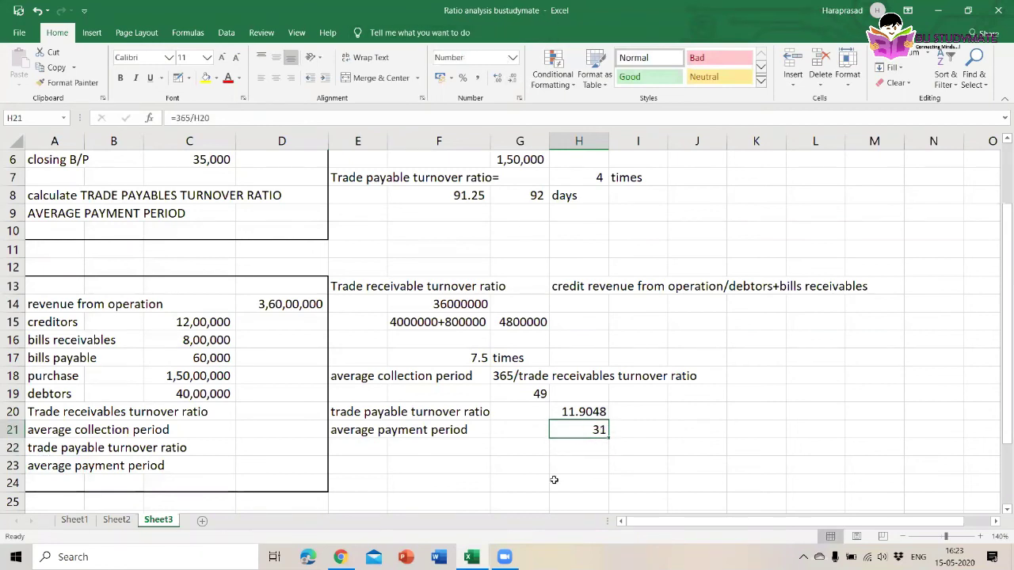
- Enter the unit "times" in I21 beside the average payment period
{"action": "left_click", "coordinate": [615, 434]}
{"action": "type", "text": "time"}
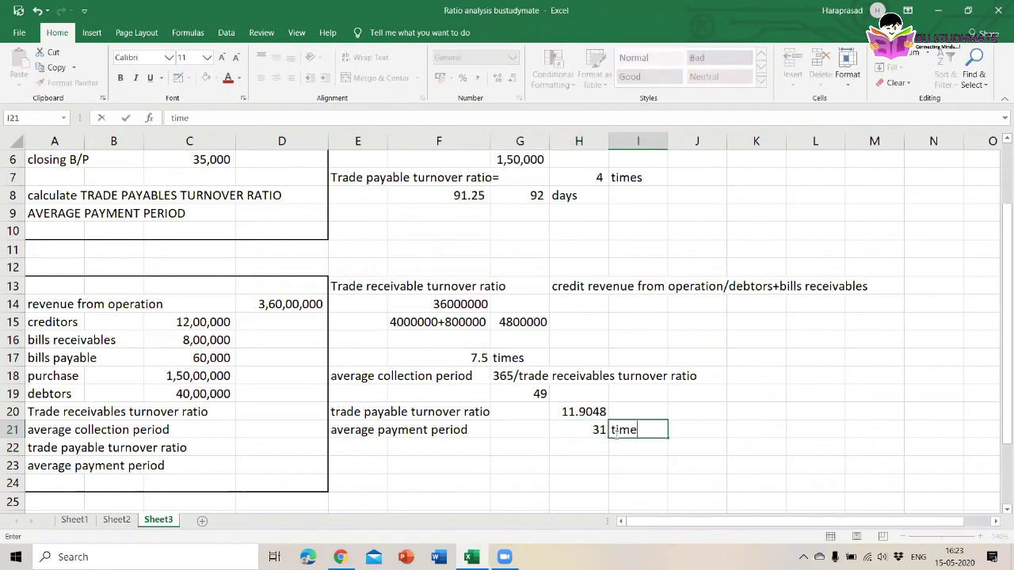
{"action": "type", "text": "s"}
{"action": "key", "text": "Return"}
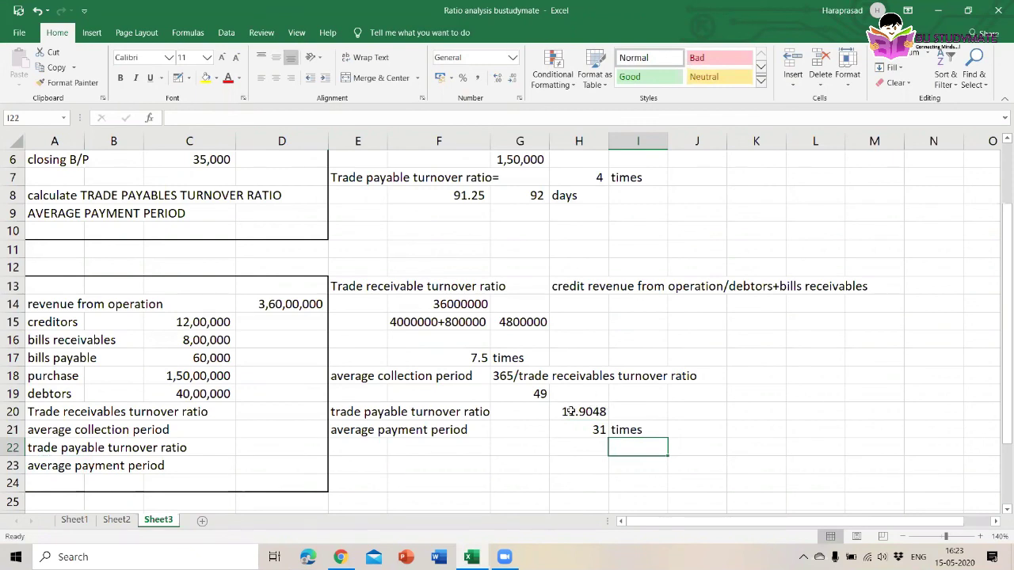
- Fill the unit cell I20 beside the trade payable turnover ratio with a reference to I21
{"action": "left_click", "coordinate": [624, 408]}
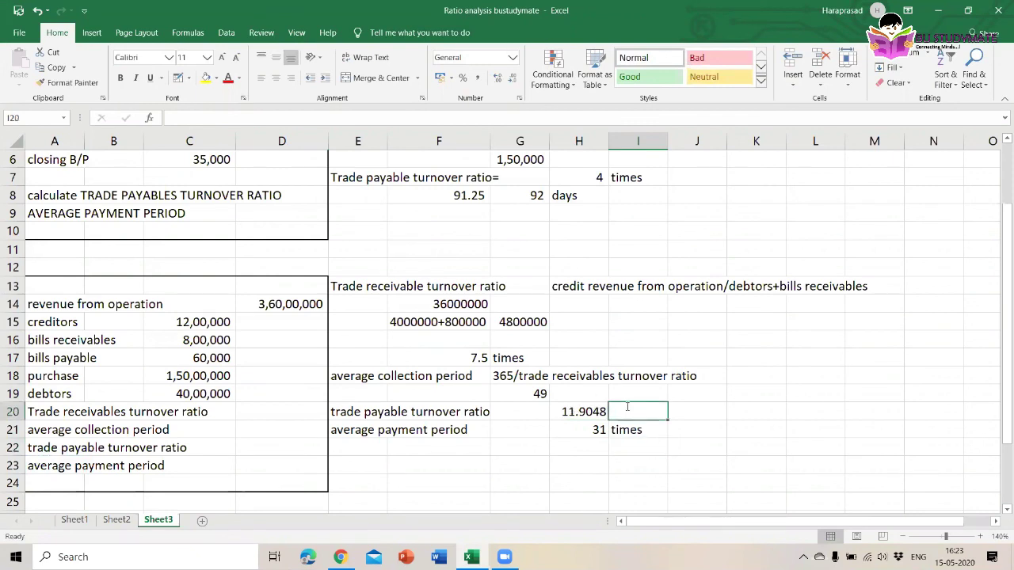
{"action": "type", "text": "="}
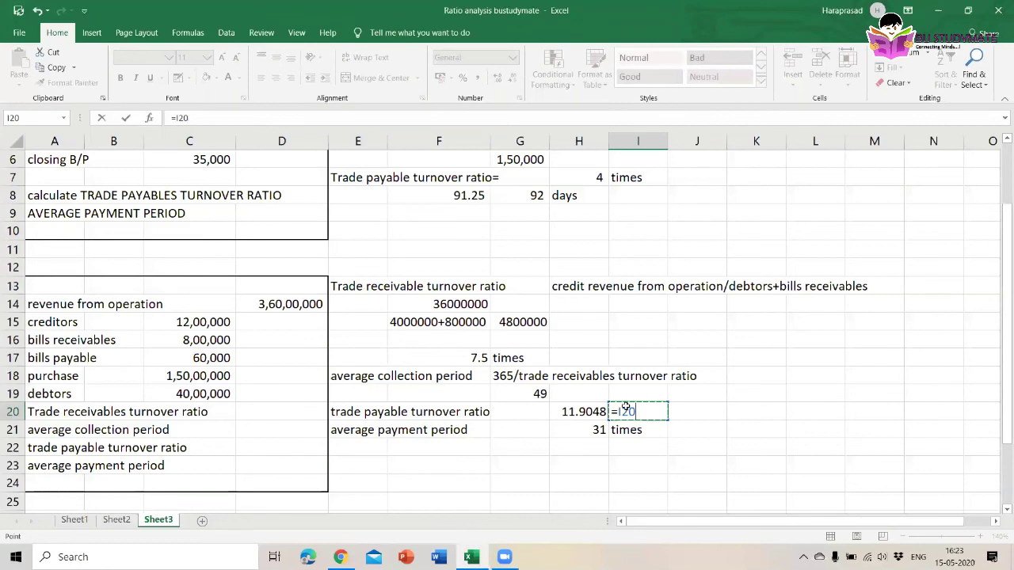
{"action": "key", "text": "Escape"}
{"action": "key", "text": "Down"}
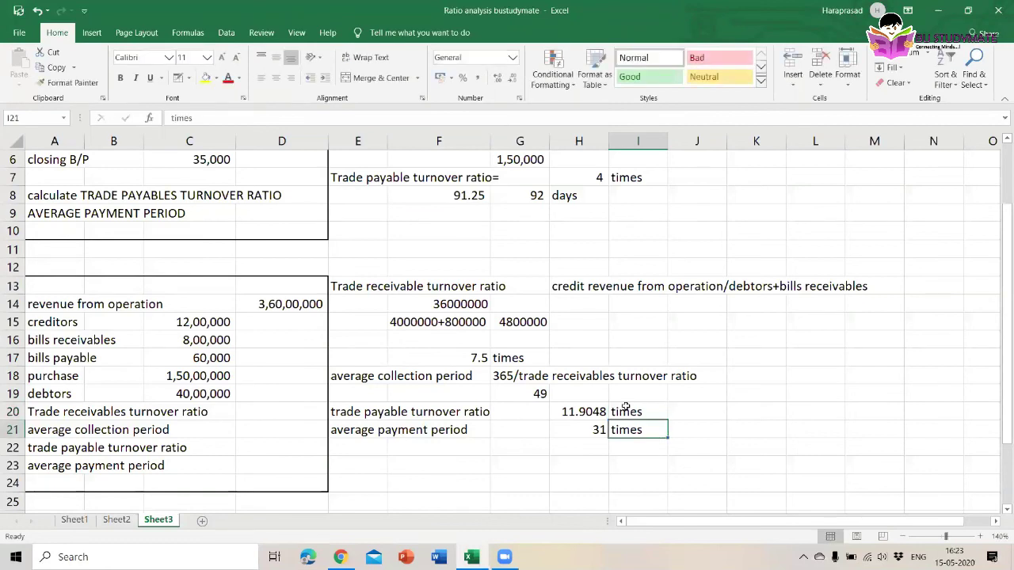
- Replace the unit of the average payment period in I21 with "days" and select I20
{"action": "left_click", "coordinate": [635, 449]}
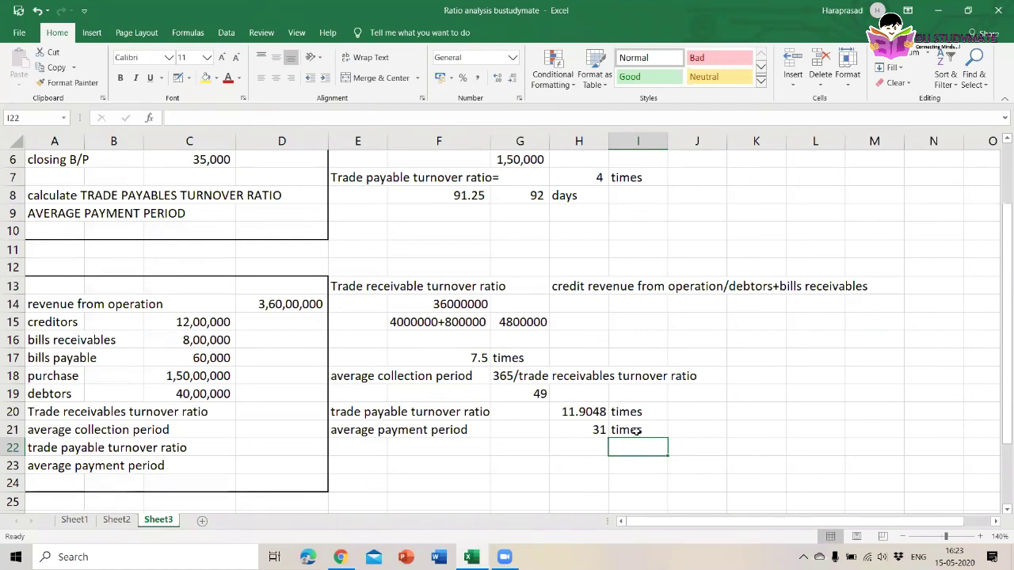
{"action": "left_click", "coordinate": [637, 431]}
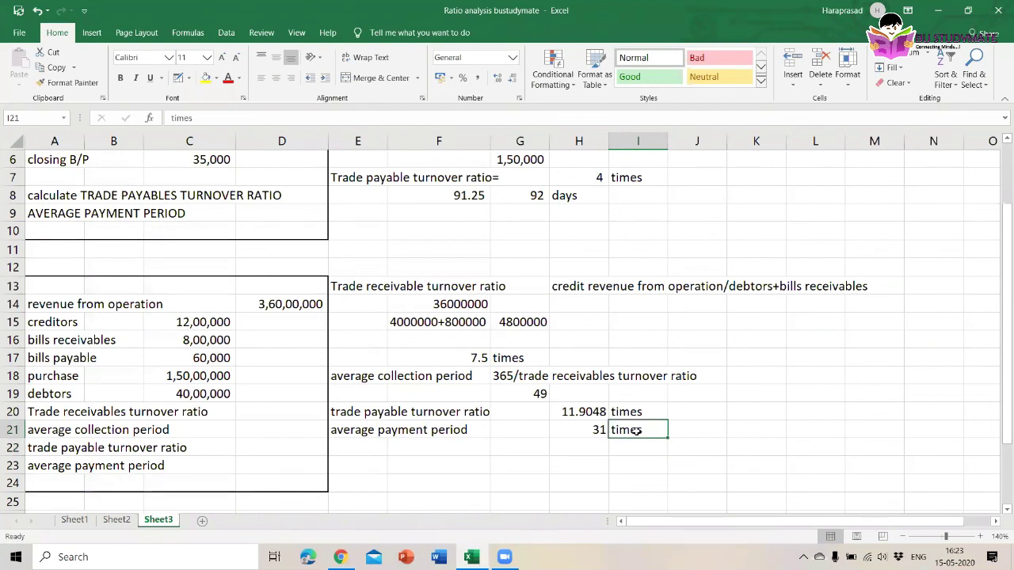
{"action": "key", "text": "Delete"}
{"action": "double_click", "coordinate": [636, 431]}
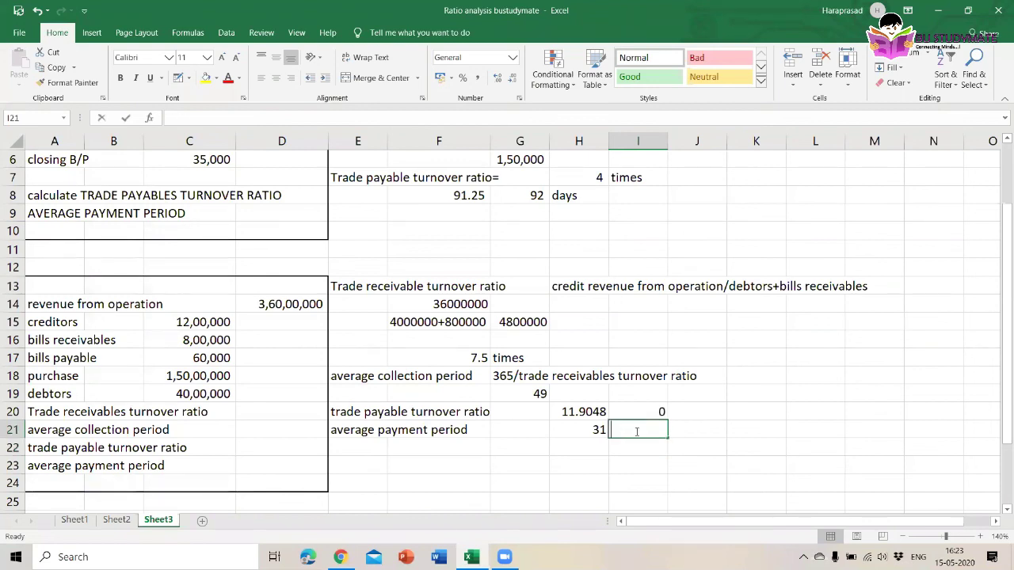
{"action": "type", "text": "days"}
{"action": "key", "text": "Return"}
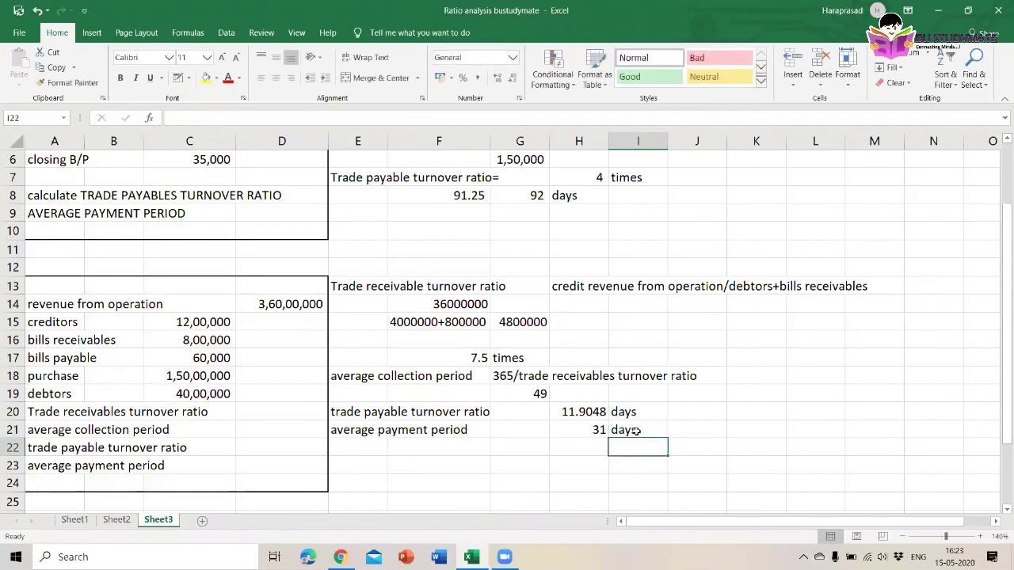
{"action": "left_click", "coordinate": [633, 412]}
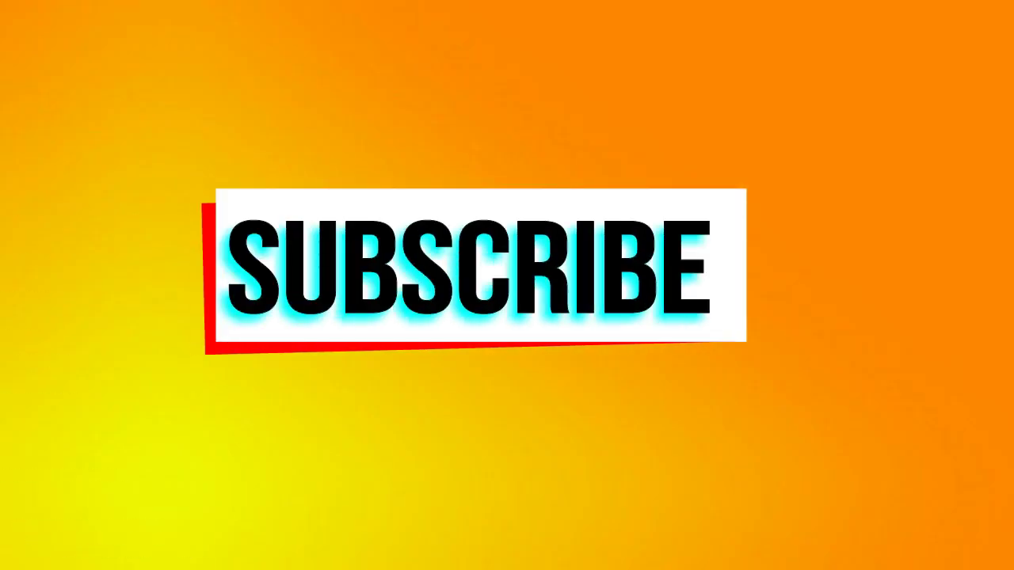